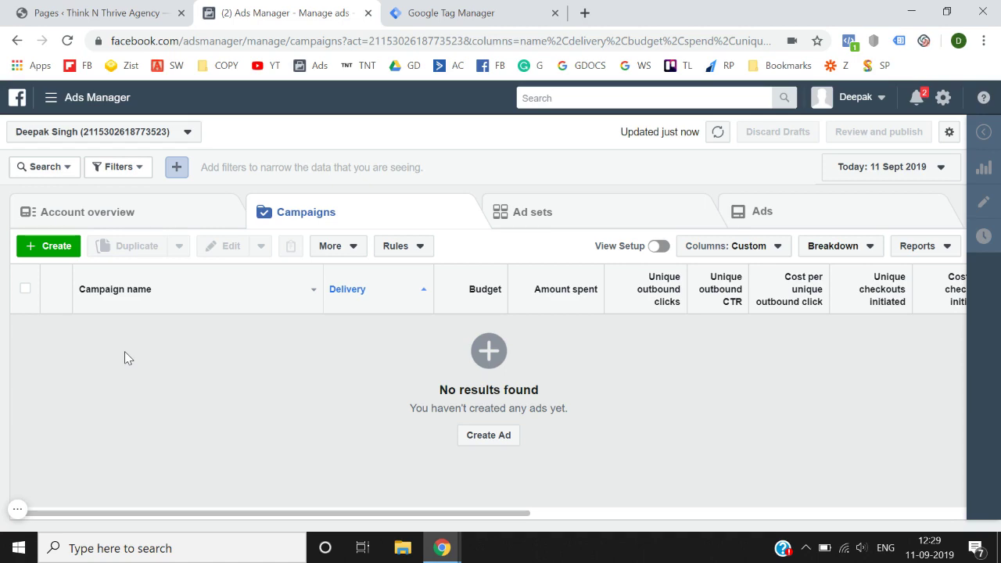
Open the Think N Thrive Agency live site from the WordPress admin in a new tab and look over its home page.
left_click(143, 11)
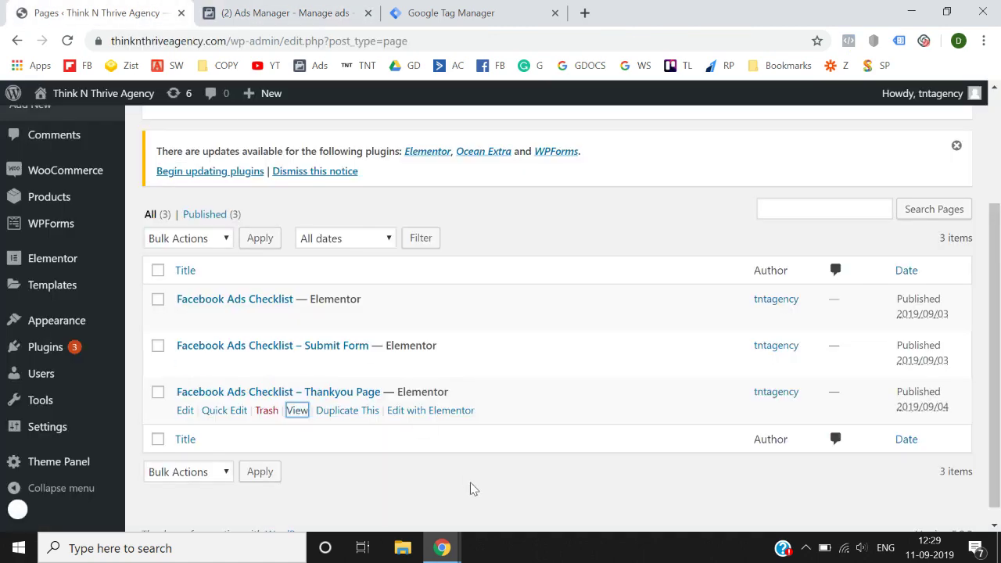
scroll(470, 489, "up", 3)
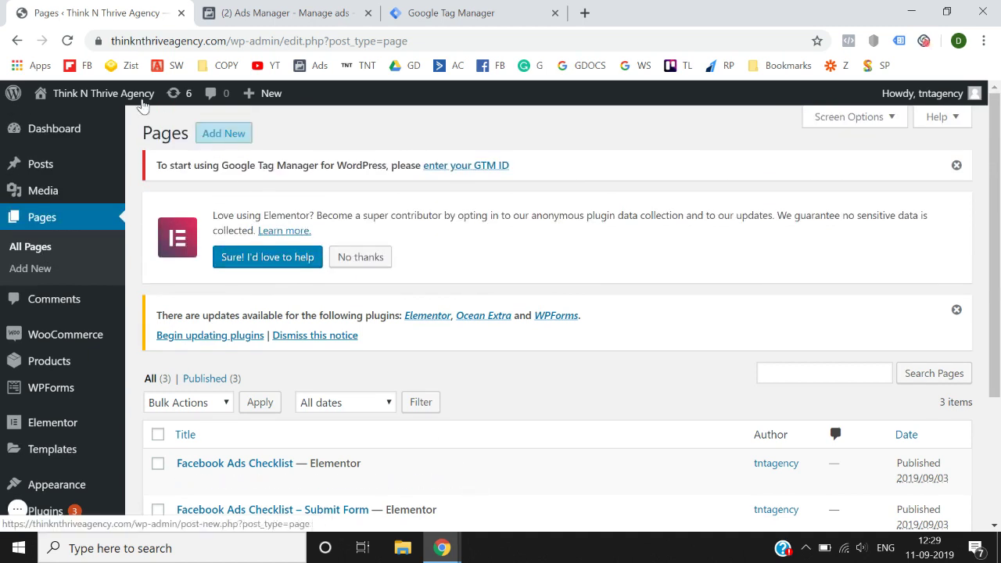
mouse_move(93, 93)
right_click(50, 123)
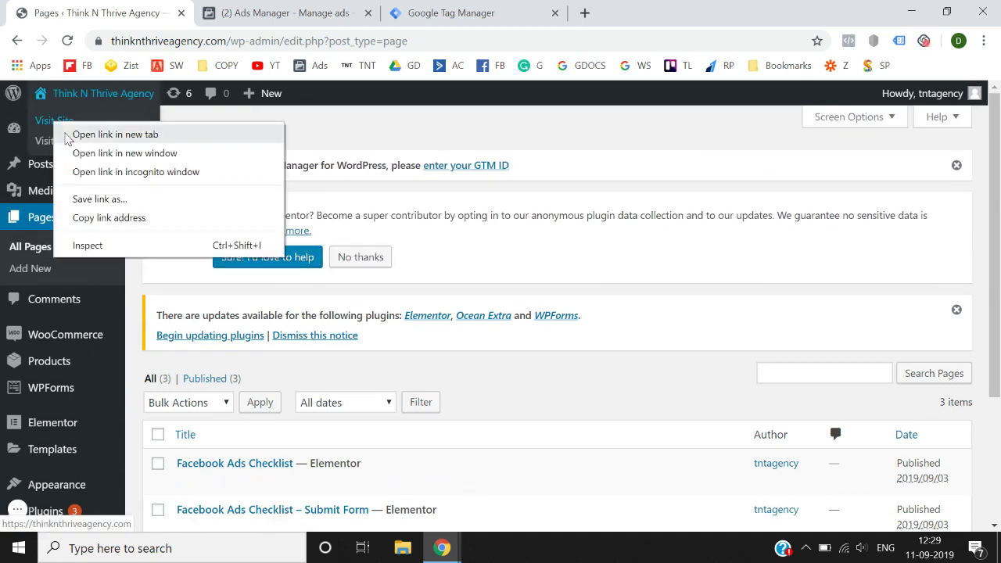
left_click(58, 131)
left_click(321, 10)
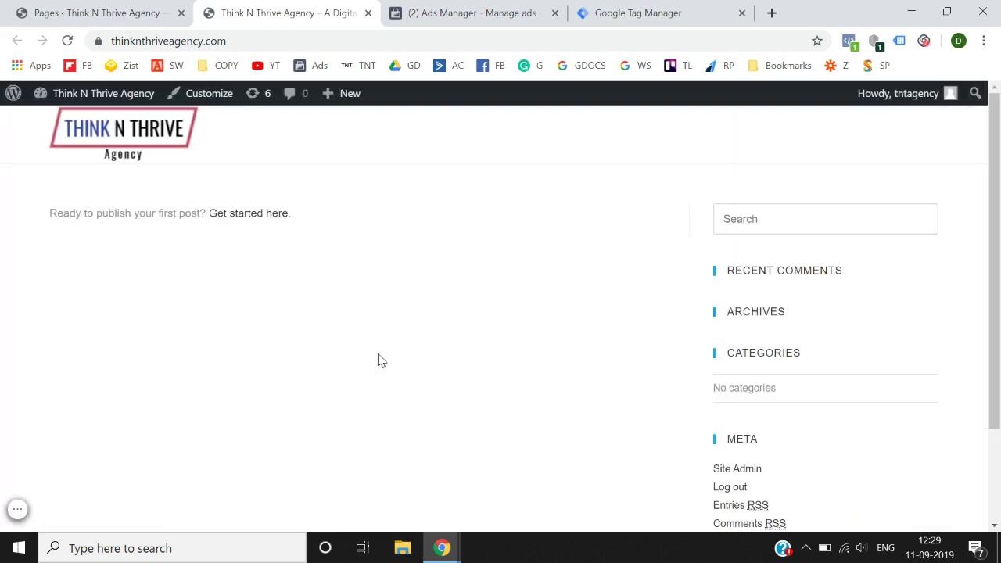
scroll(378, 359, "down", 2)
scroll(378, 358, "up", 2)
Inspect the home page's PageView and Microdata Automatically Detected events with Facebook Pixel Helper.
left_click(849, 42)
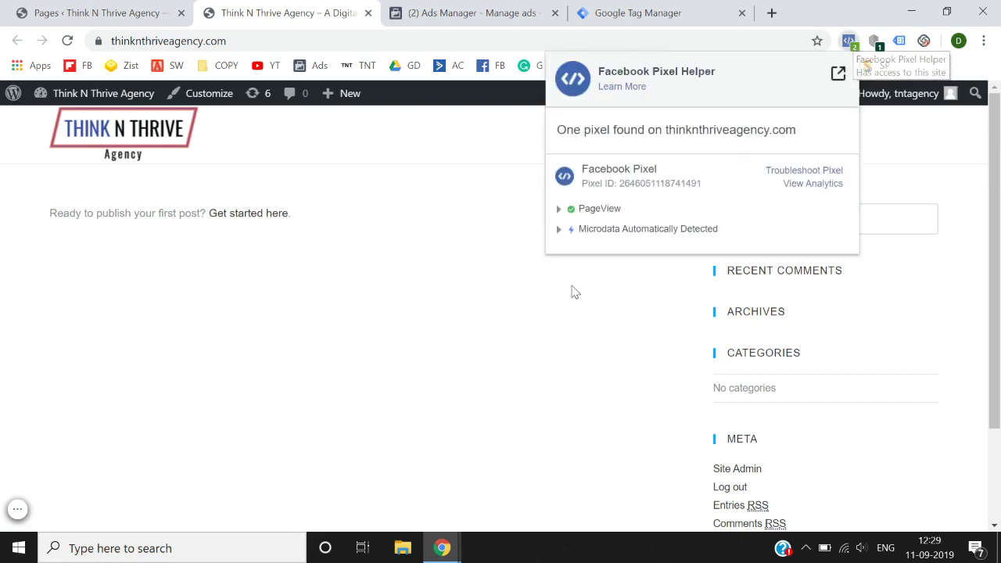
left_click(556, 304)
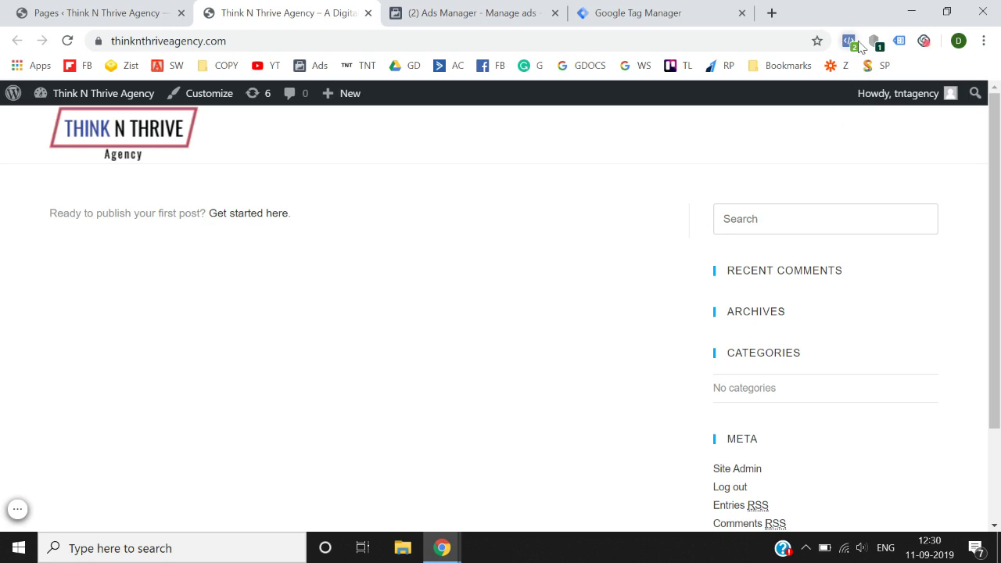
left_click(850, 44)
left_click(497, 349)
left_click(849, 40)
left_click(589, 213)
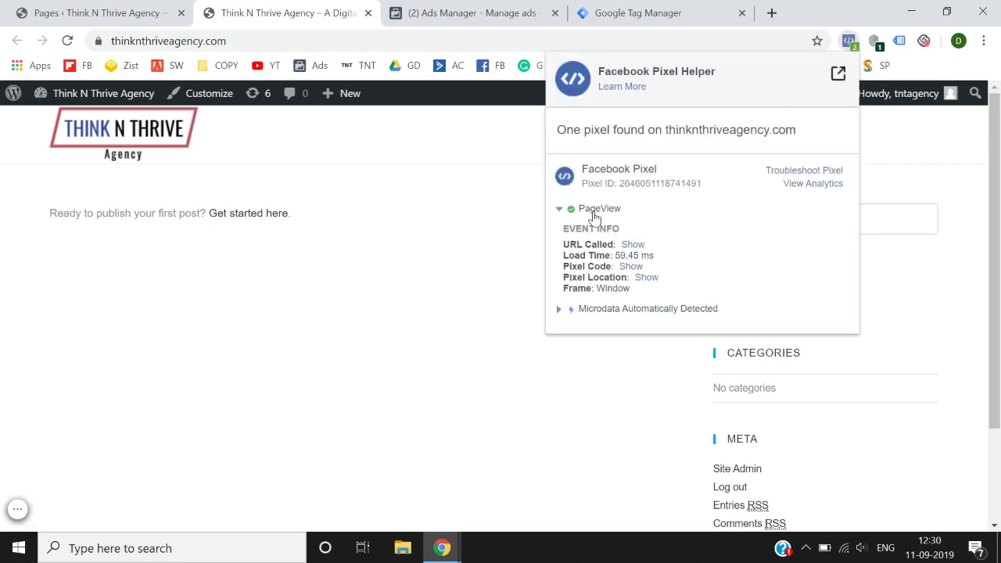
left_click(587, 213)
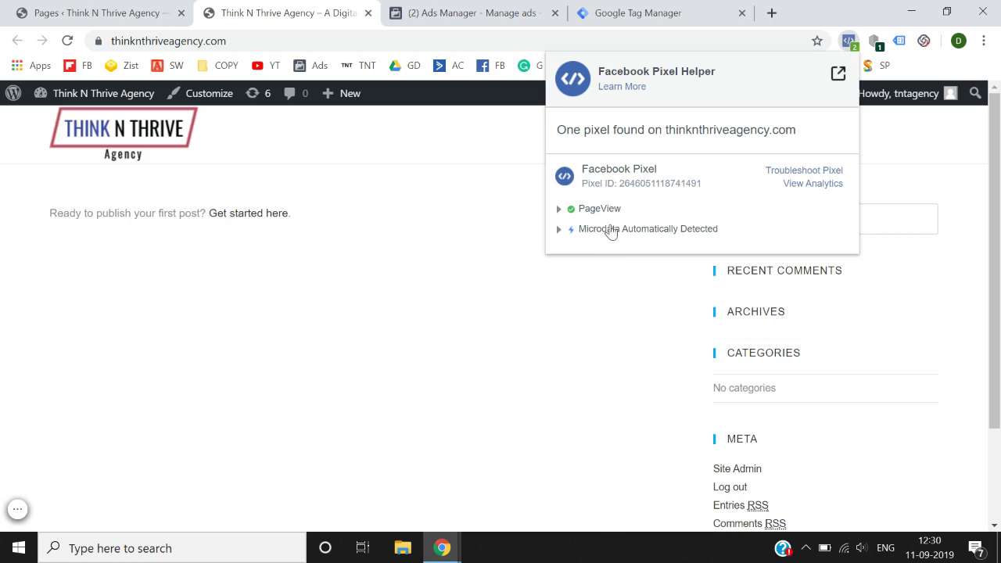
left_click(608, 228)
left_click(560, 233)
left_click(480, 346)
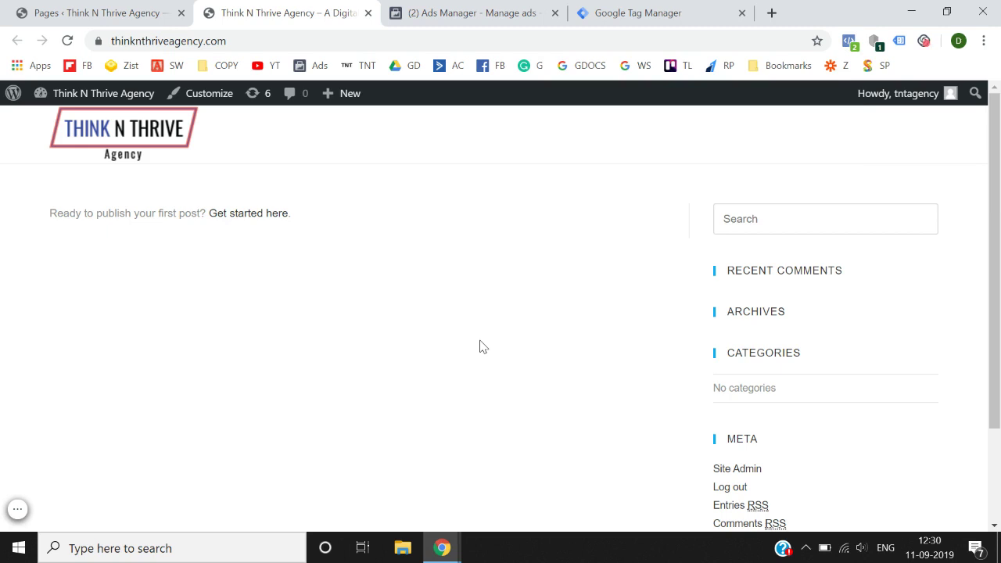
scroll(481, 346, "down", 3)
scroll(481, 347, "up", 3)
Open the published Facebook Ads Checklist page in a new tab, close the home page tab, and check the page's pixel events.
left_click(167, 13)
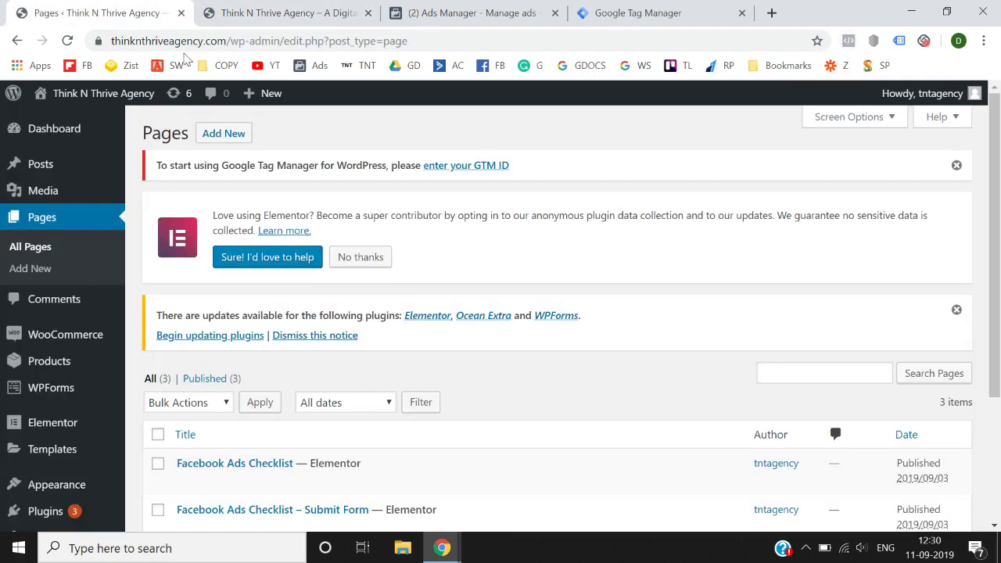
scroll(427, 331, "down", 3)
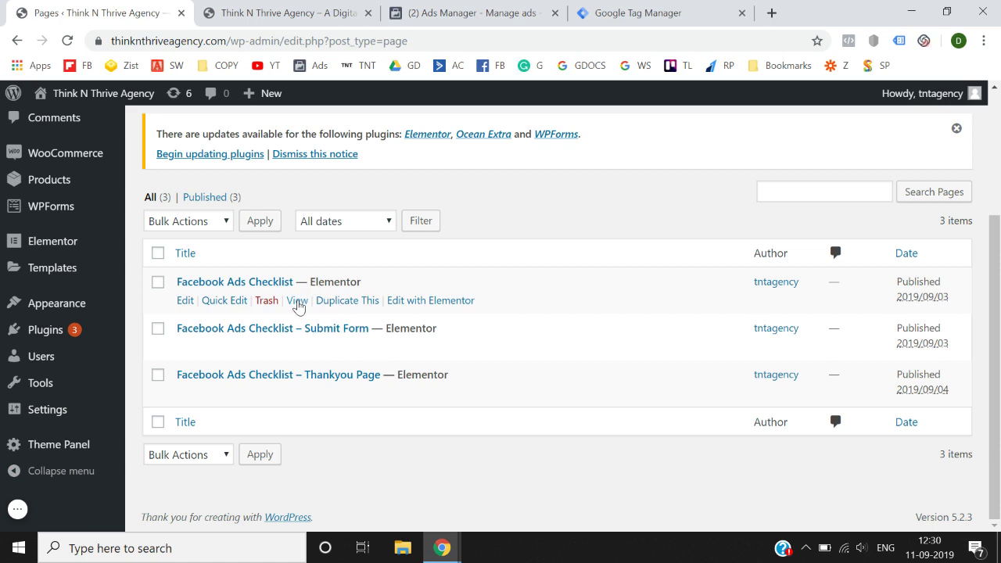
right_click(298, 305)
left_click(315, 315)
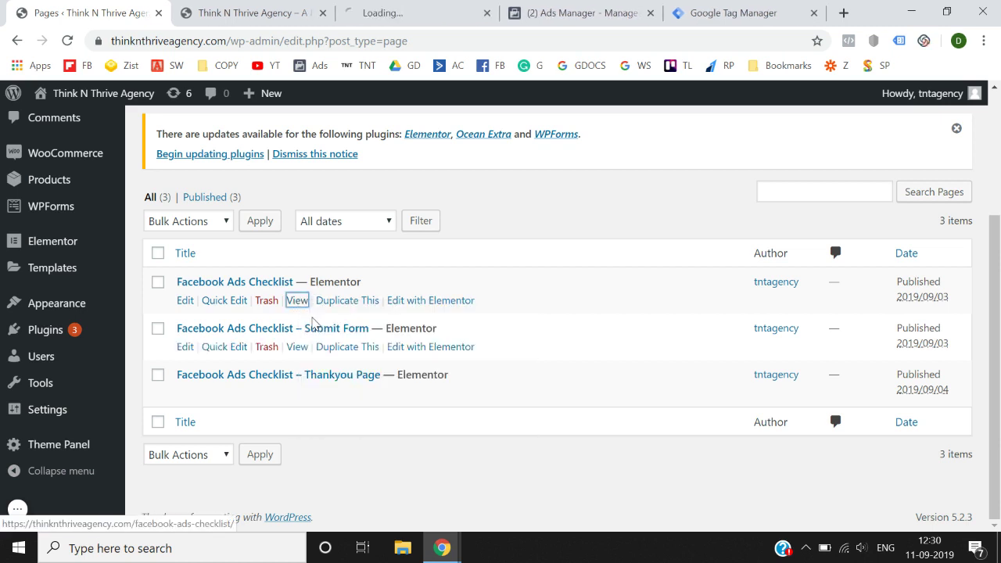
left_click(322, 13)
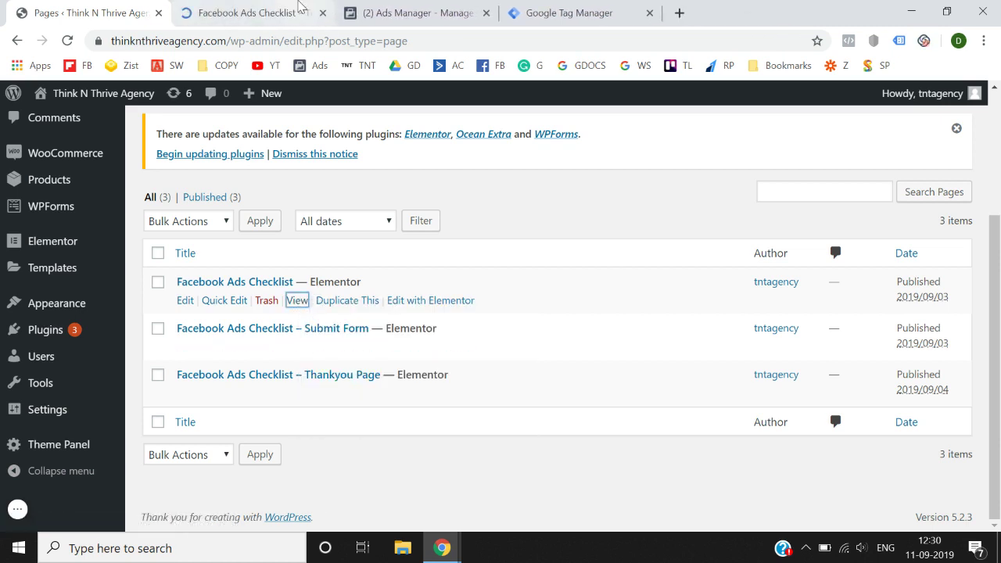
left_click(304, 23)
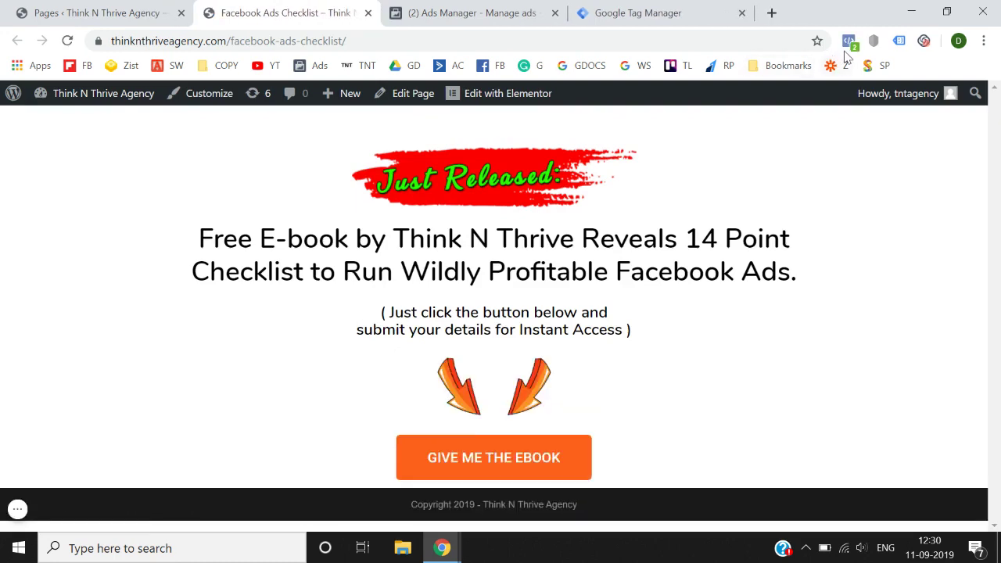
left_click(849, 40)
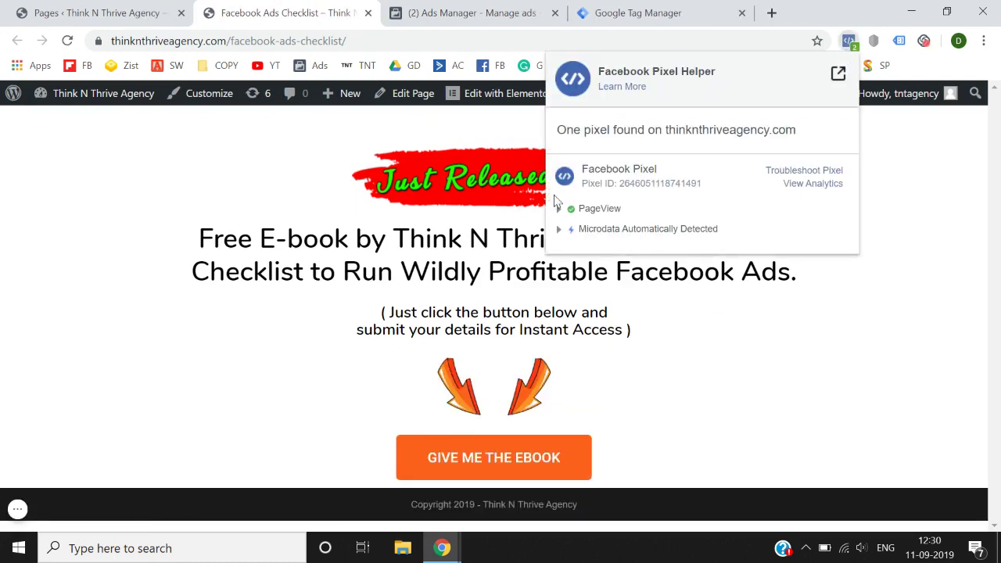
left_click(301, 397)
Open the published Facebook Ads Checklist – Thankyou Page from the WordPress pages list in a new tab.
left_click(93, 17)
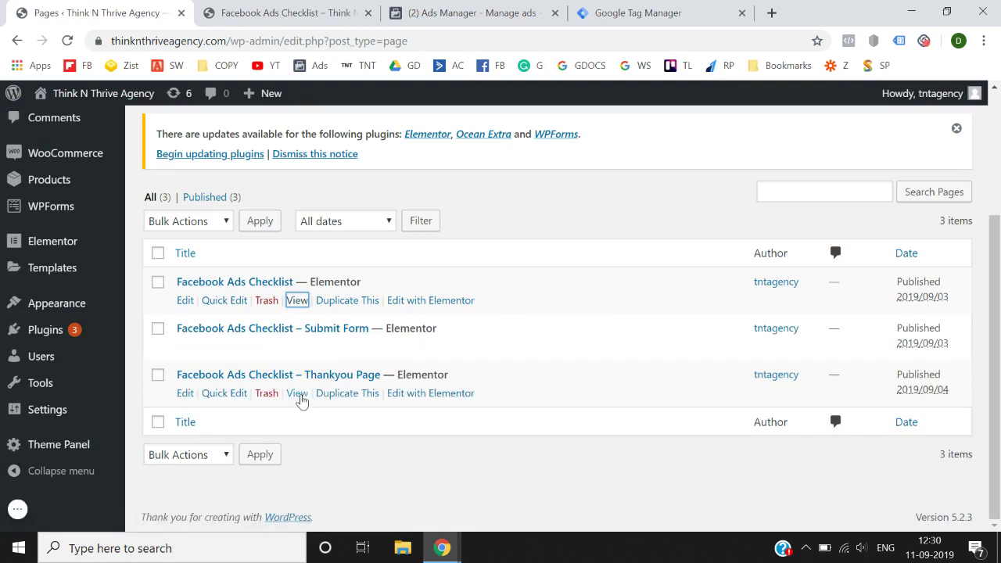
right_click(302, 396)
left_click(322, 408)
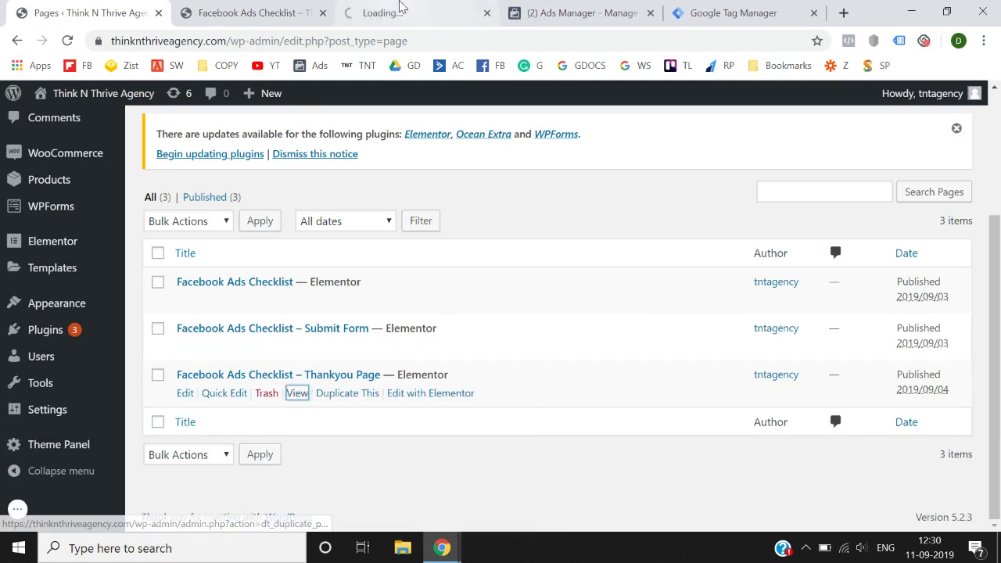
left_click(405, 9)
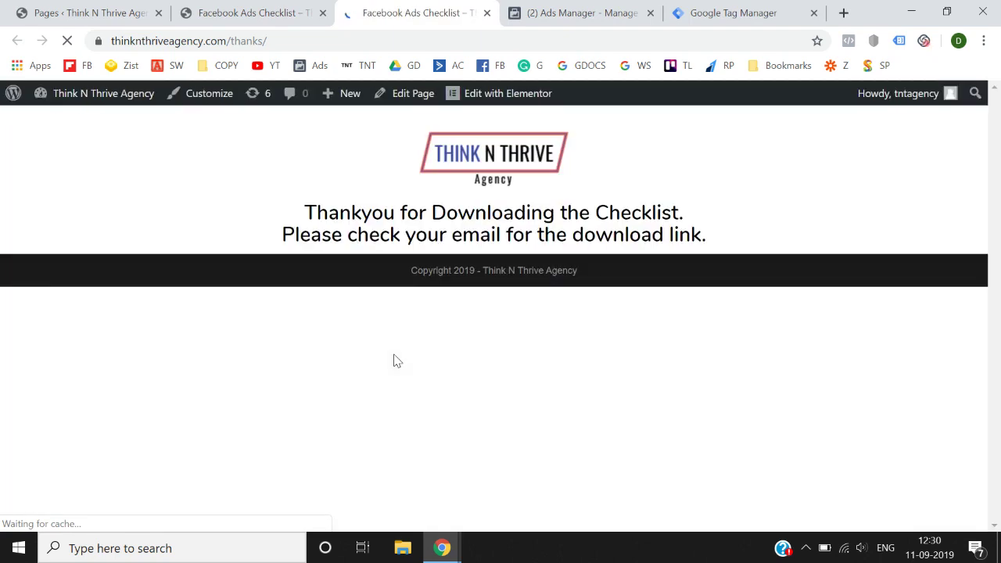
Check which pixel events fire on the thank-you page with Facebook Pixel Helper.
left_click(849, 41)
left_click(589, 379)
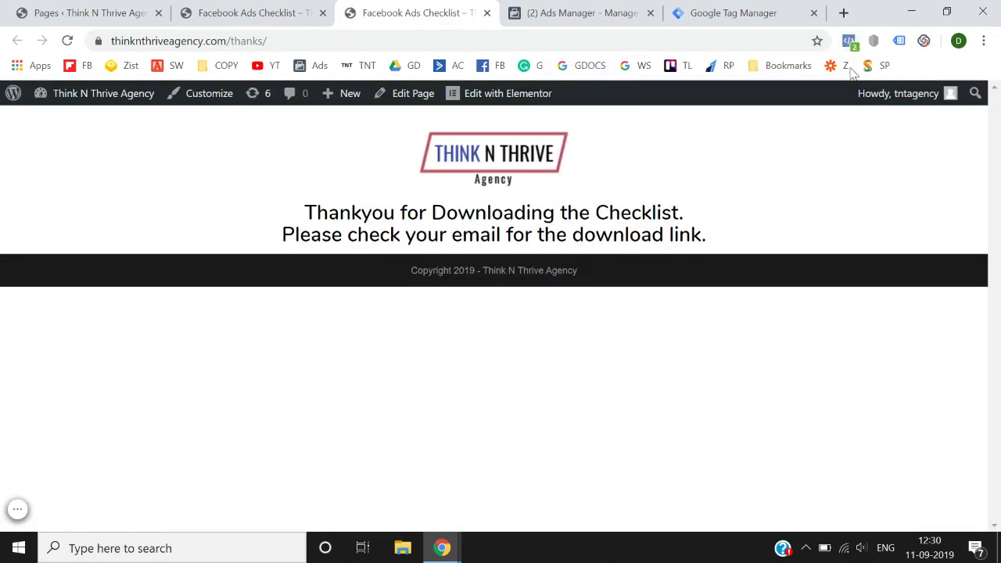
left_click(849, 41)
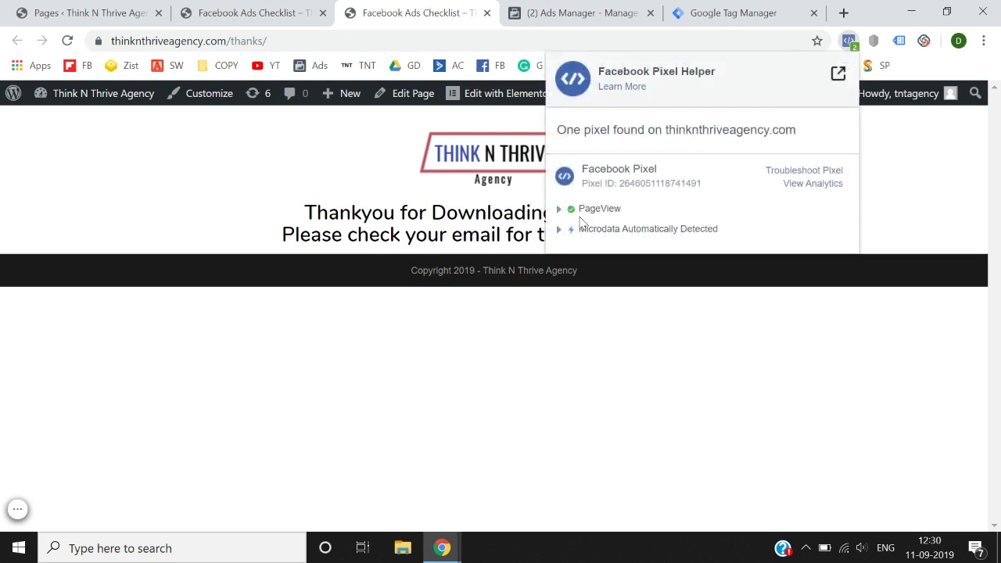
left_click(421, 443)
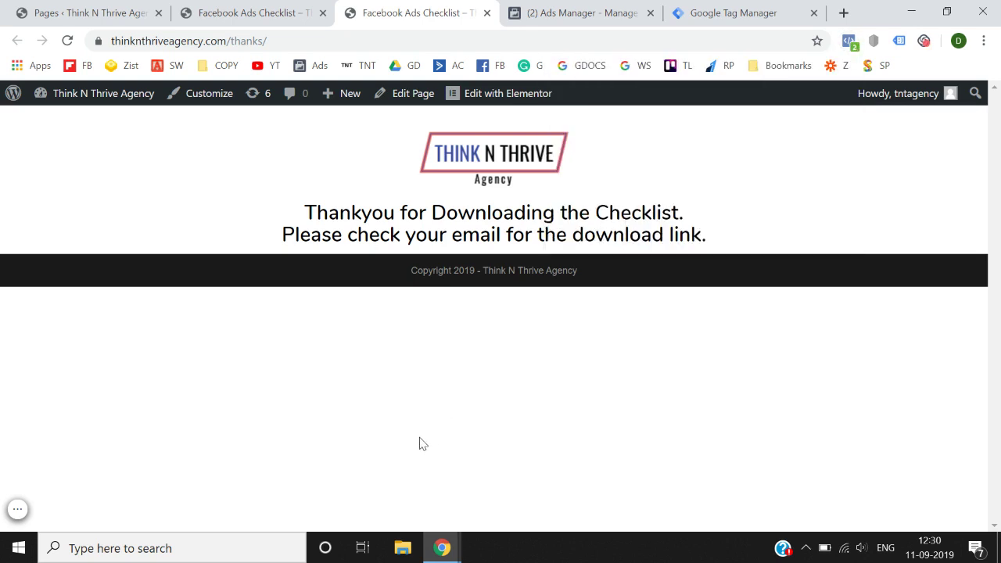
Compare the pixel events of the Facebook Ads Checklist landing page and the thank-you page in Facebook Pixel Helper.
left_click(266, 13)
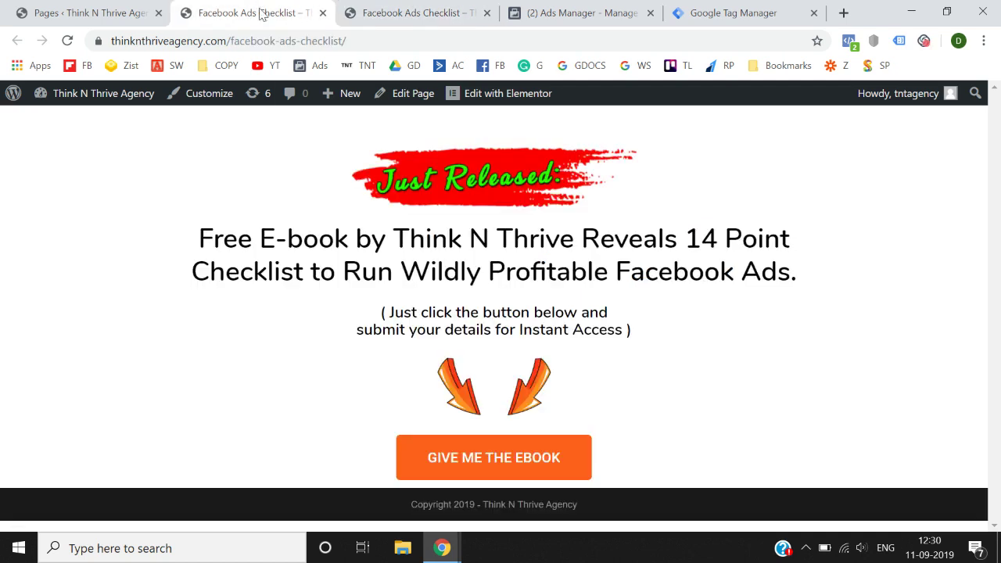
left_click(402, 9)
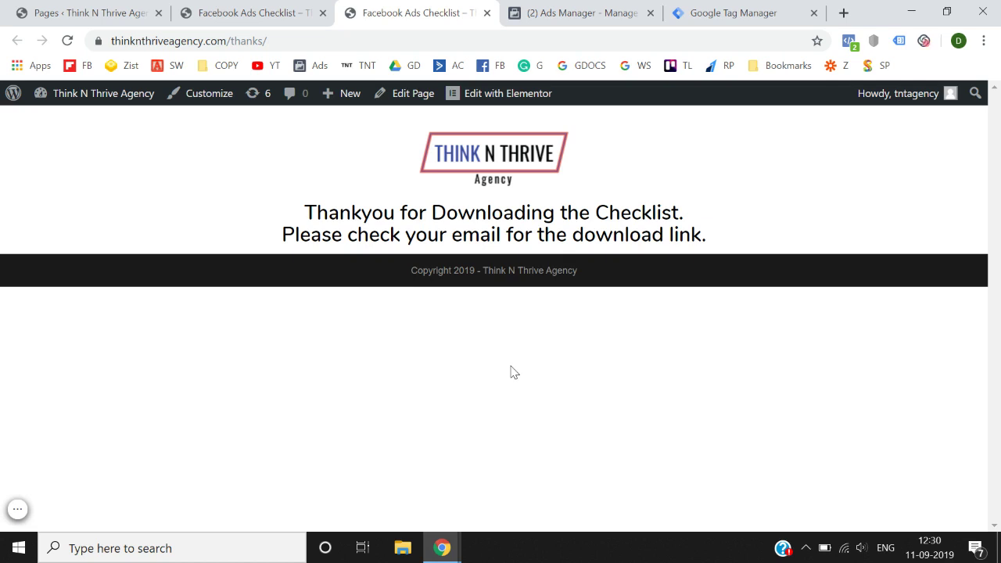
left_click(258, 13)
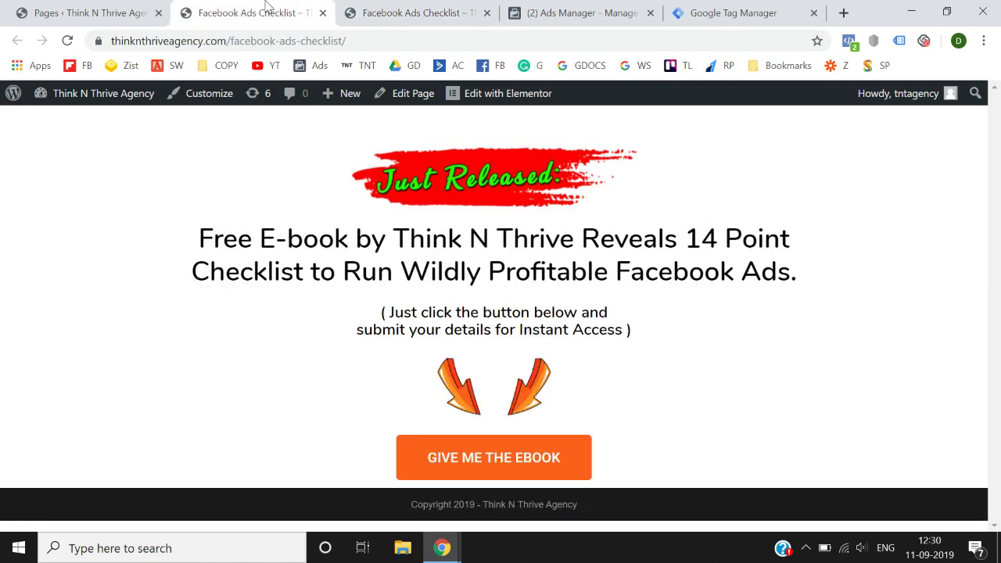
left_click(850, 41)
left_click(416, 8)
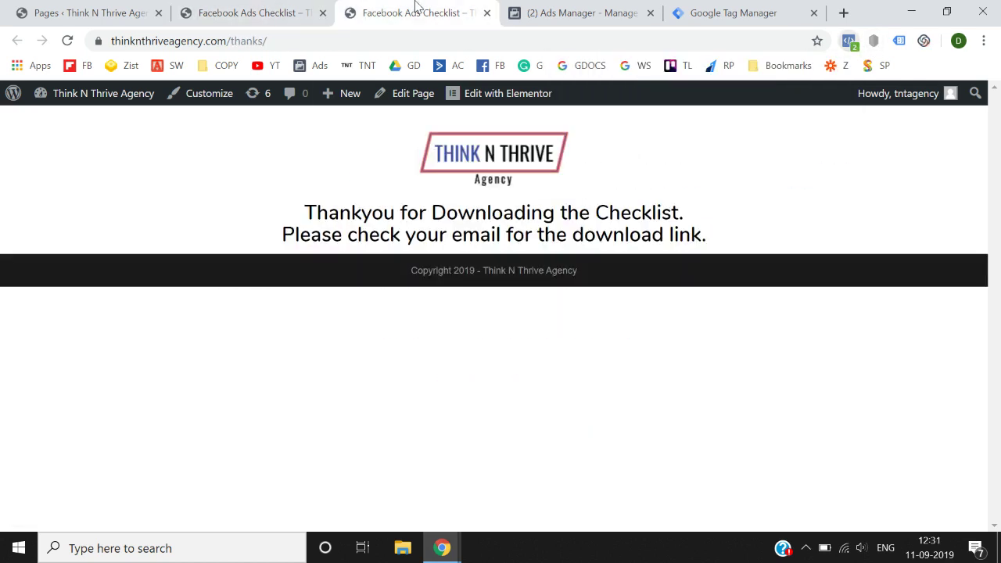
left_click(849, 41)
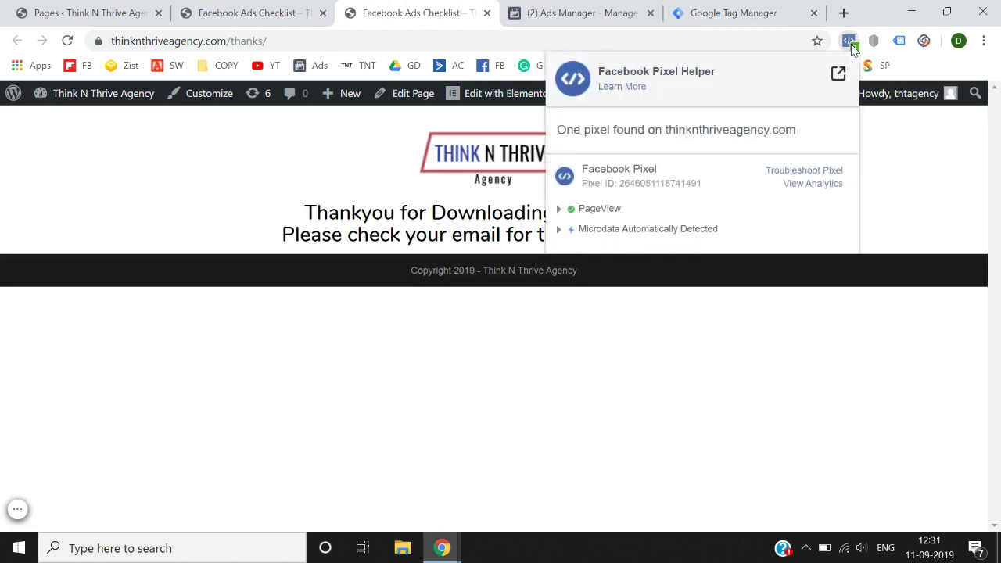
left_click(568, 380)
Compare the landing page's e-book headline and instructions with the thank-you page's download message, highlighting each text.
left_click(264, 7)
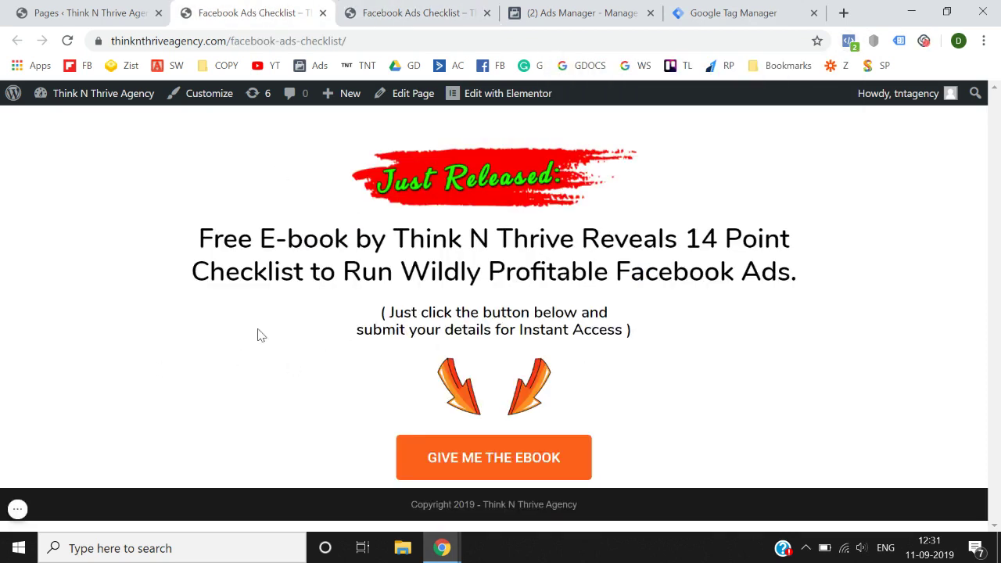
left_click(419, 13)
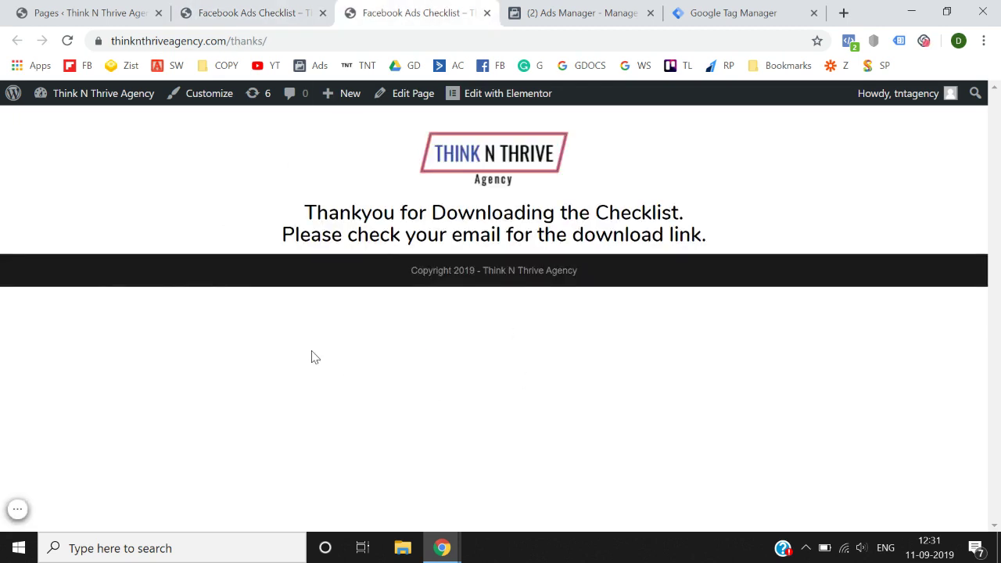
left_click(283, 10)
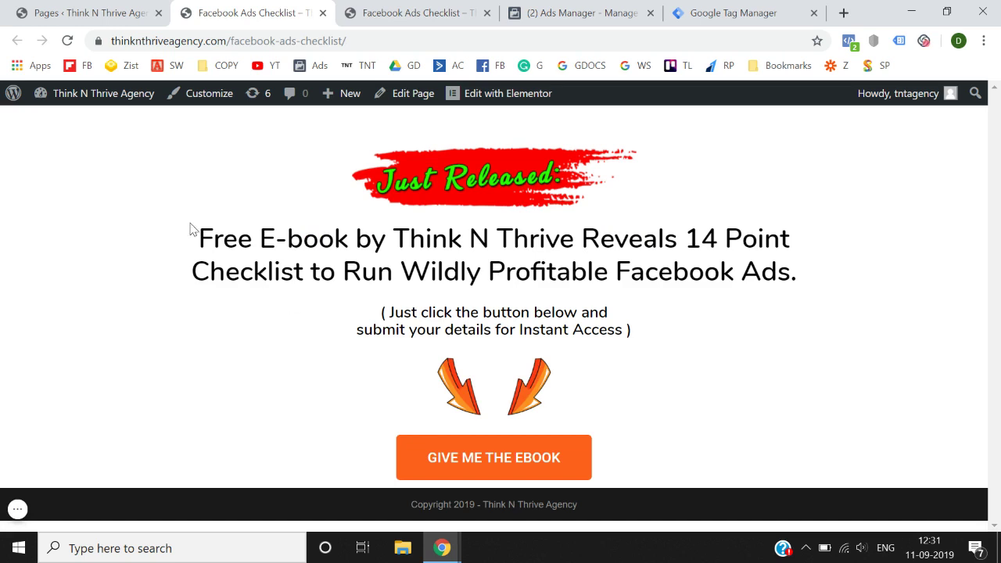
left_click_drag(202, 235, 671, 346)
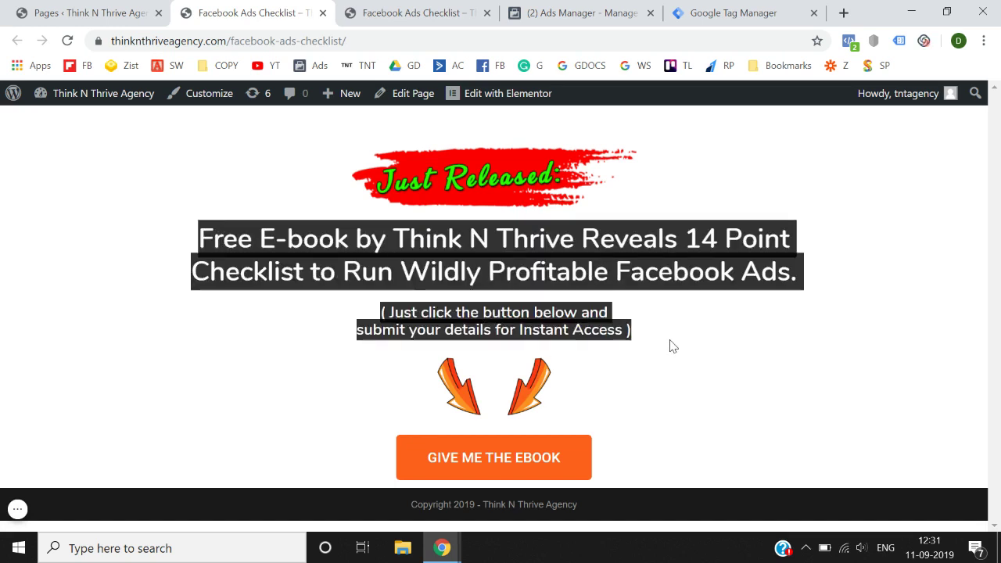
left_click(671, 347)
left_click(418, 13)
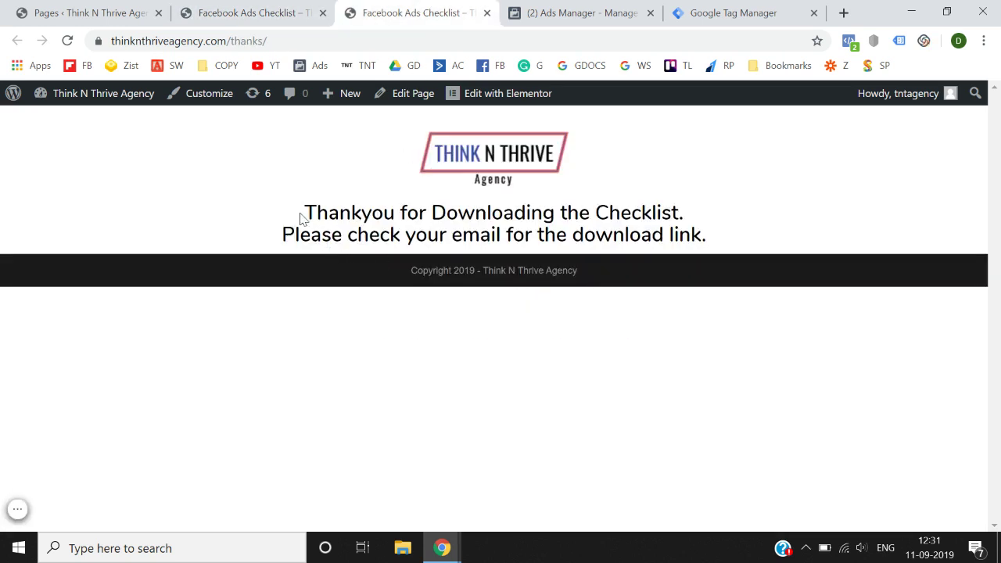
left_click_drag(302, 218, 626, 238)
left_click(626, 239)
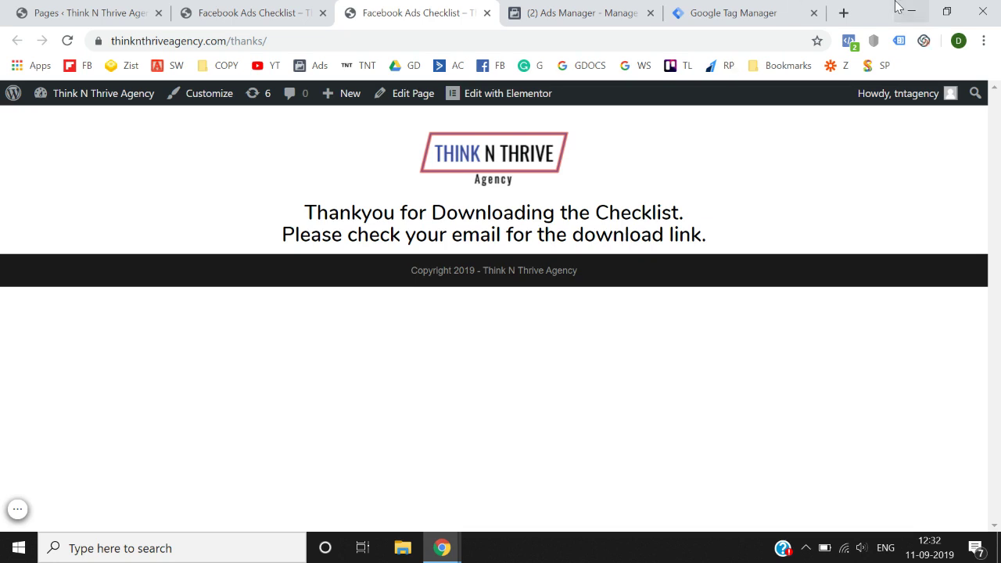
Switch to Facebook Ads Manager and open Events Manager for the ad account.
left_click(640, 9)
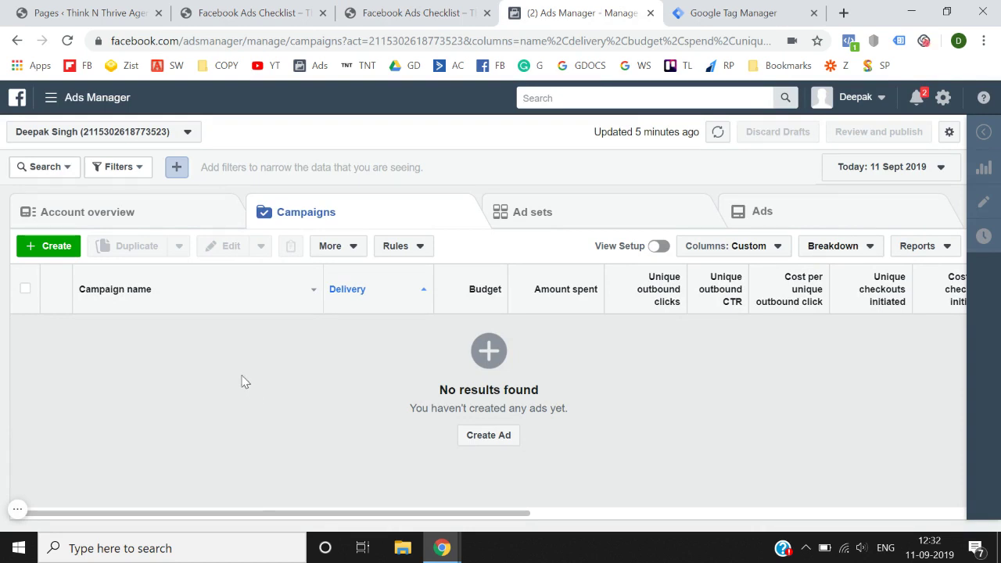
mouse_move(51, 103)
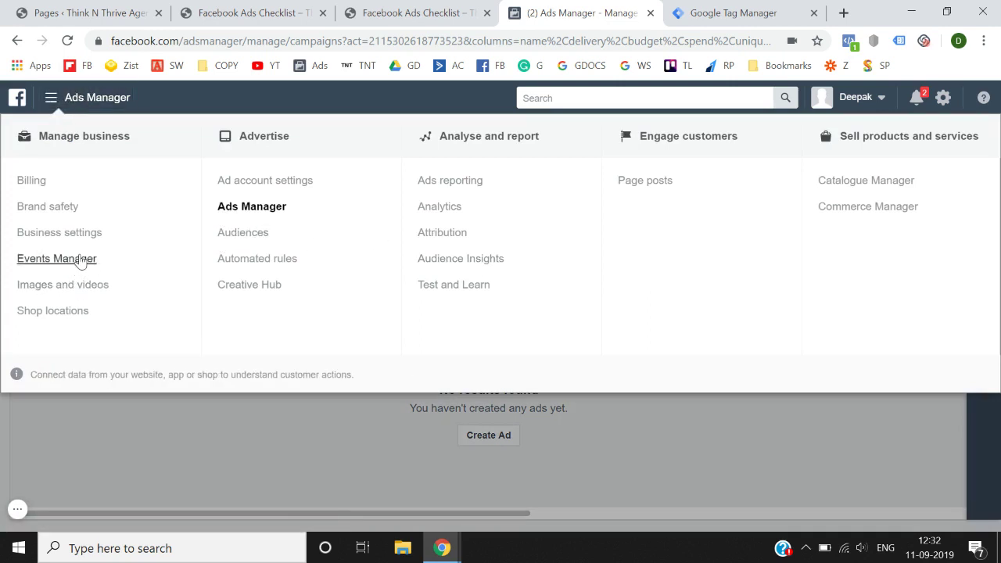
left_click(86, 261)
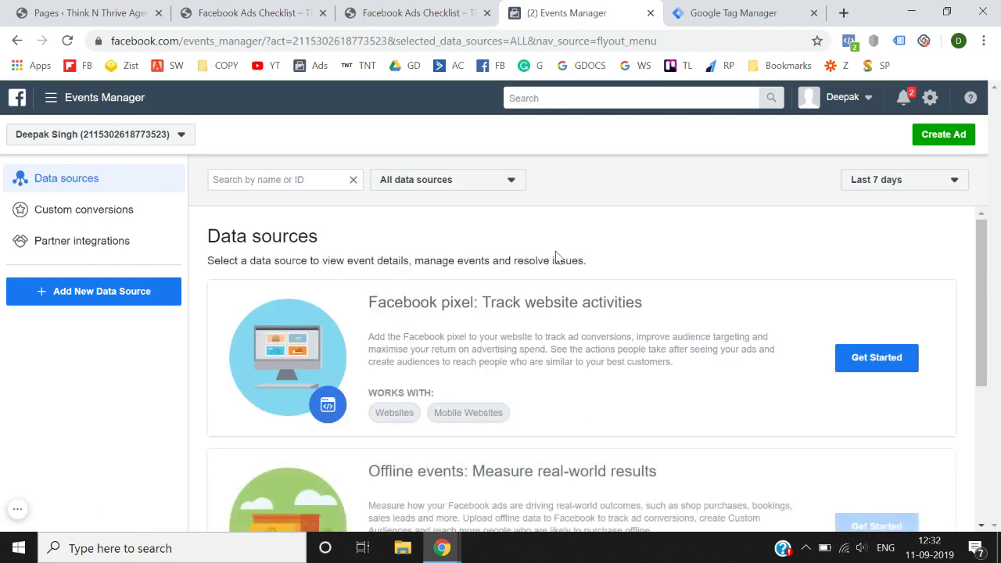
Switch Events Manager from the personal ad account to the 100 Days Course ad account.
scroll(557, 256, "down", 2)
scroll(557, 257, "up", 2)
scroll(496, 342, "down", 3)
scroll(501, 351, "up", 3)
left_click(159, 136)
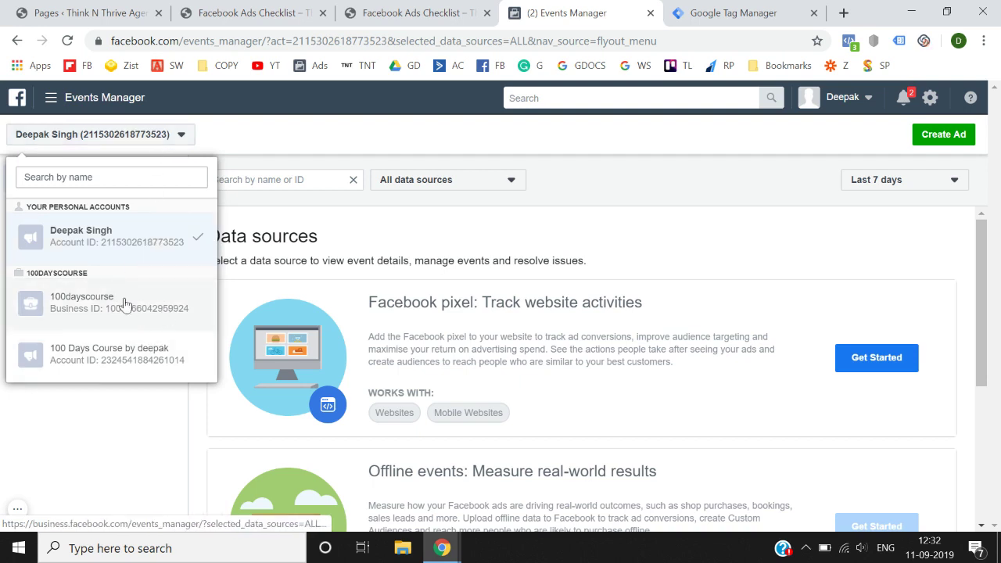
left_click(139, 359)
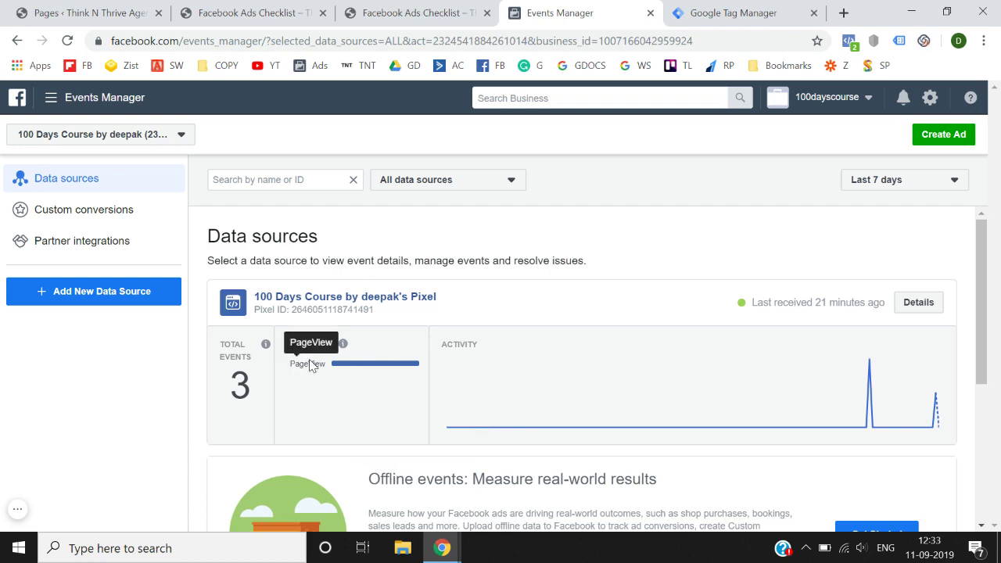
Look through the account's data sources and open the details of the 100 Days Course pixel.
scroll(513, 290, "down", 3)
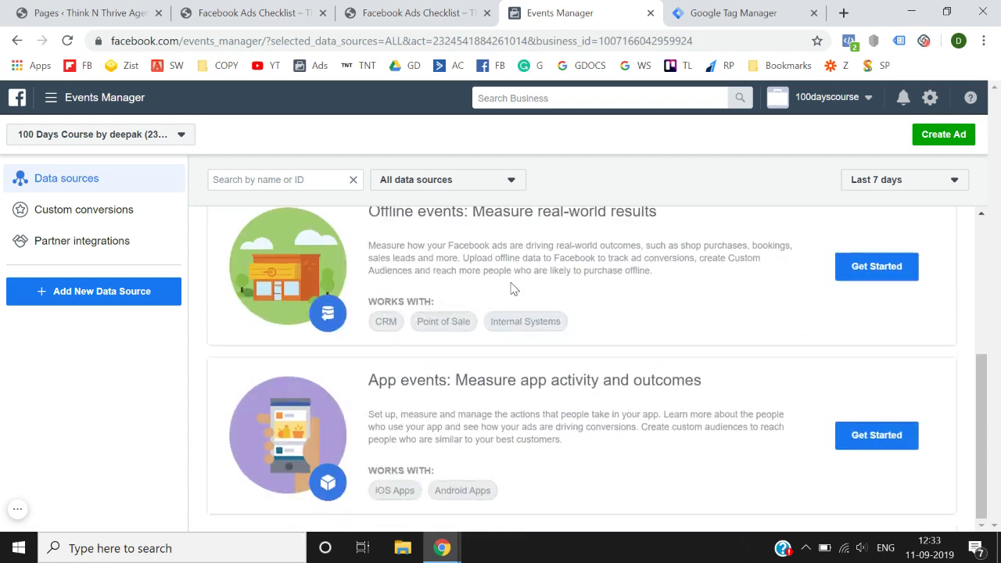
scroll(512, 289, "up", 3)
scroll(513, 290, "down", 3)
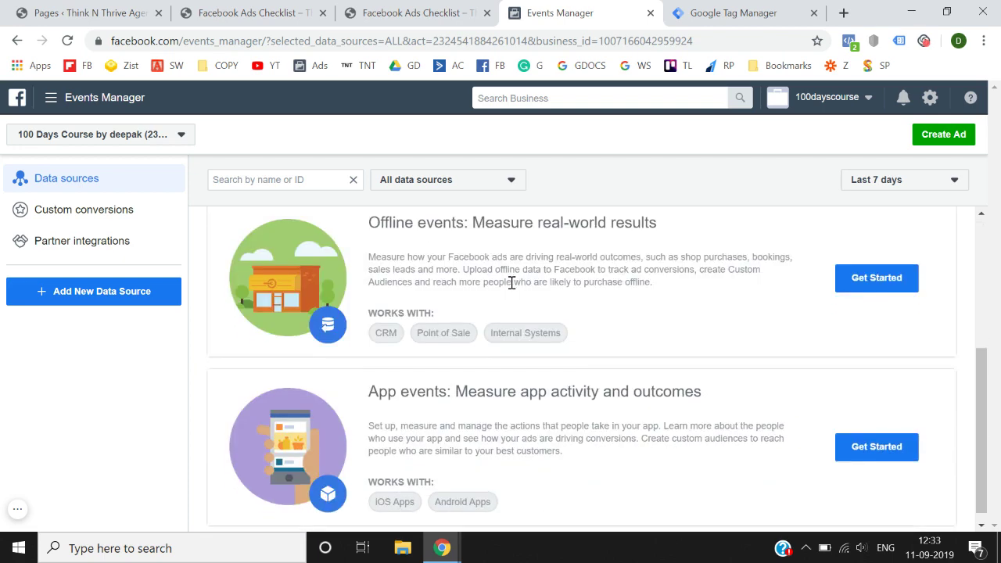
scroll(512, 283, "down", 1)
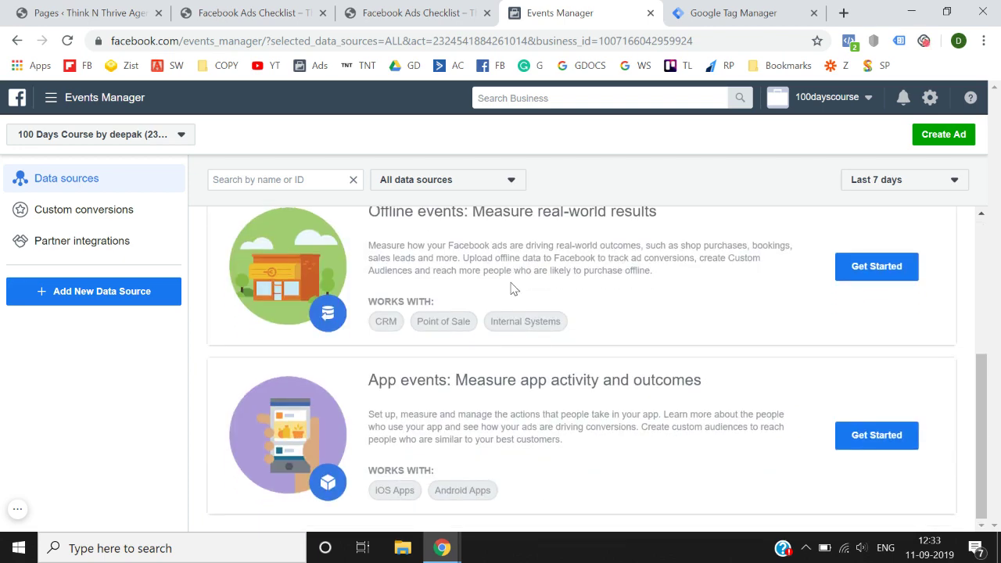
scroll(512, 290, "up", 3)
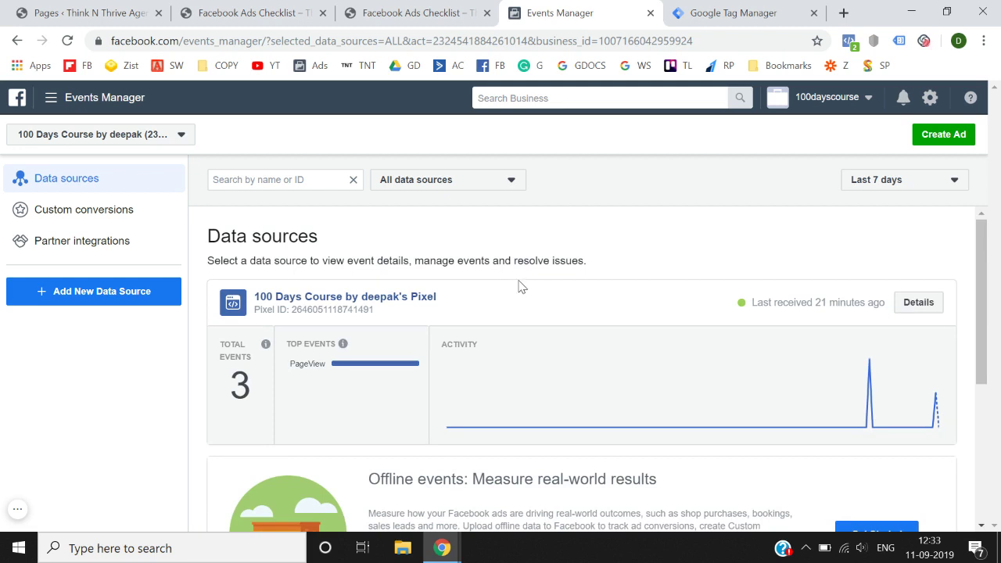
left_click(919, 305)
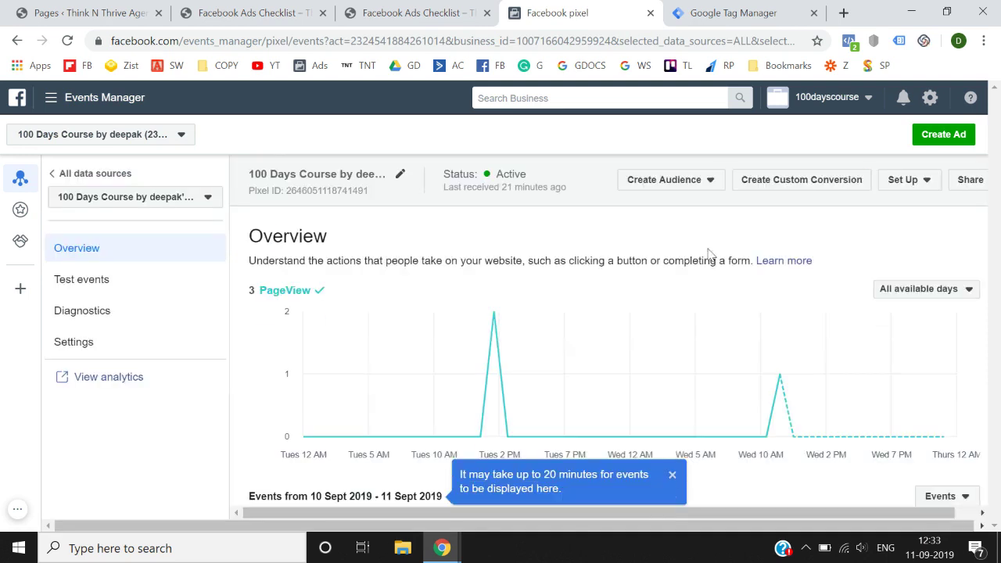
Review the base code instructions for manually installing the pixel on the website, leaving without continuing the installation.
left_click(892, 187)
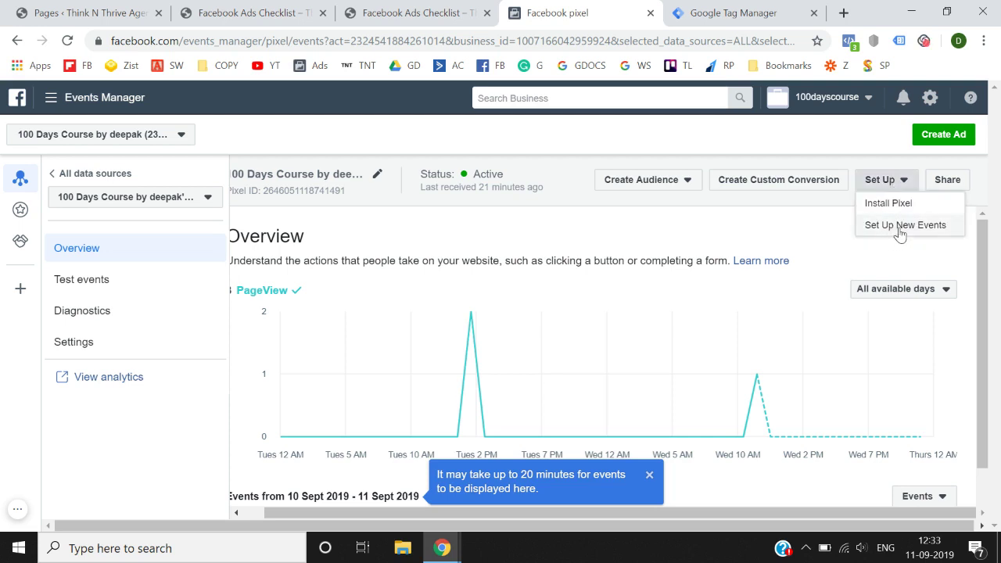
left_click(888, 203)
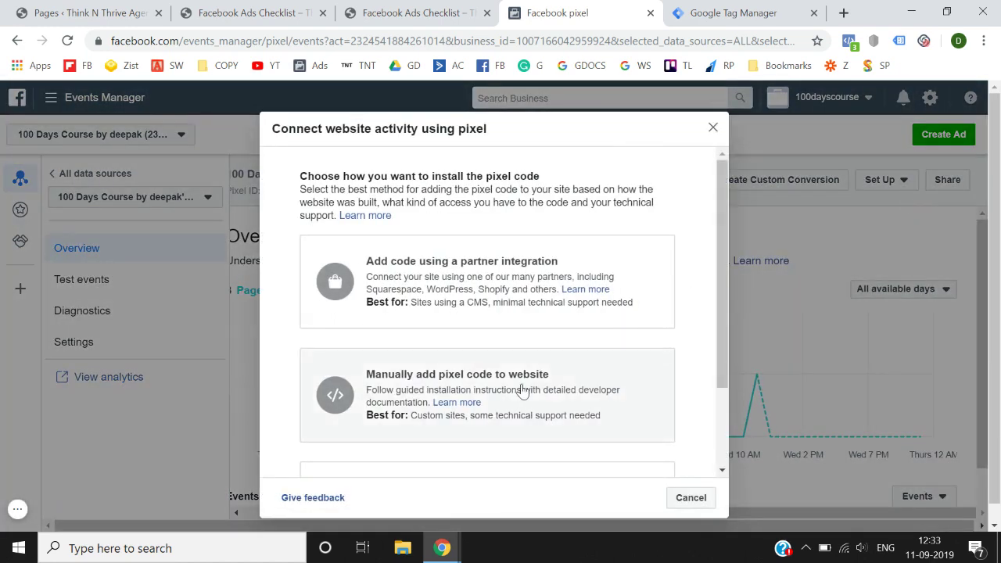
left_click(523, 391)
scroll(523, 391, "down", 3)
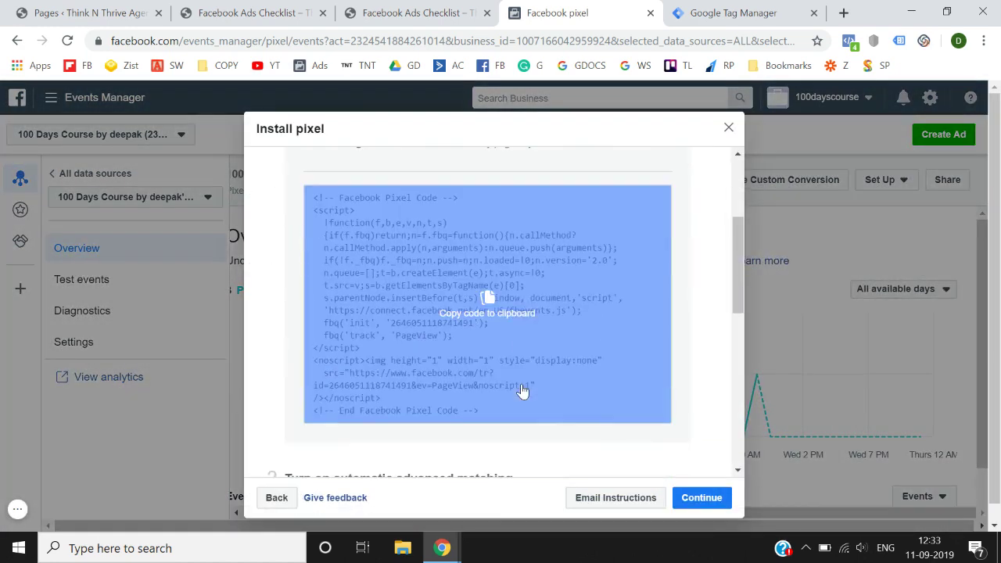
scroll(537, 332, "up", 3)
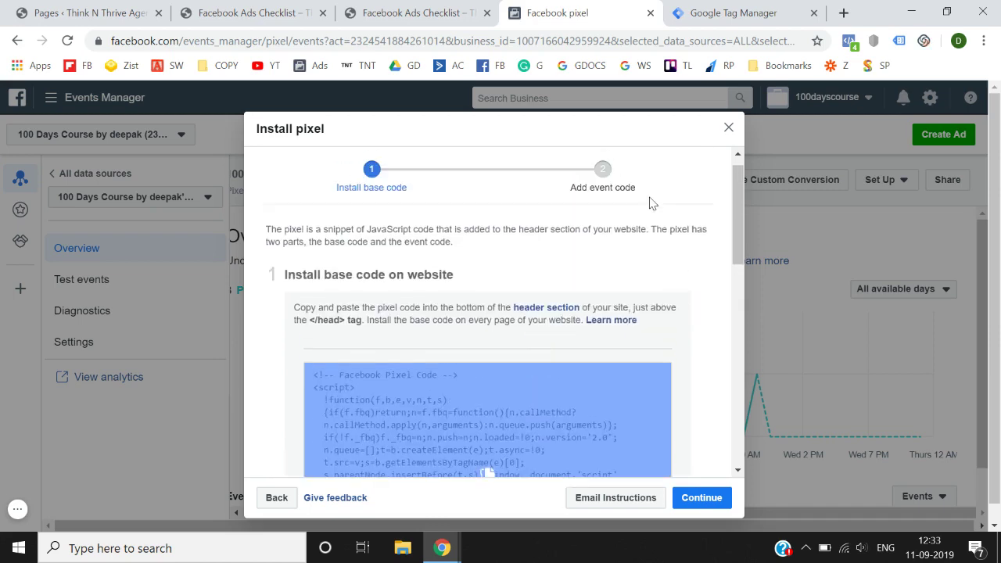
left_click(729, 128)
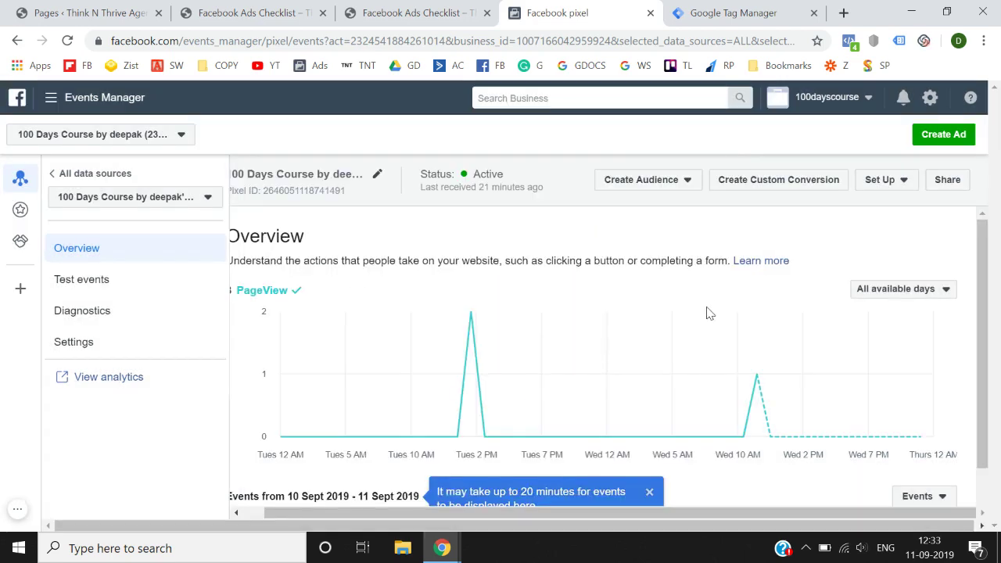
Start setting up new events for the pixel and choose to add the event code manually.
left_click(896, 184)
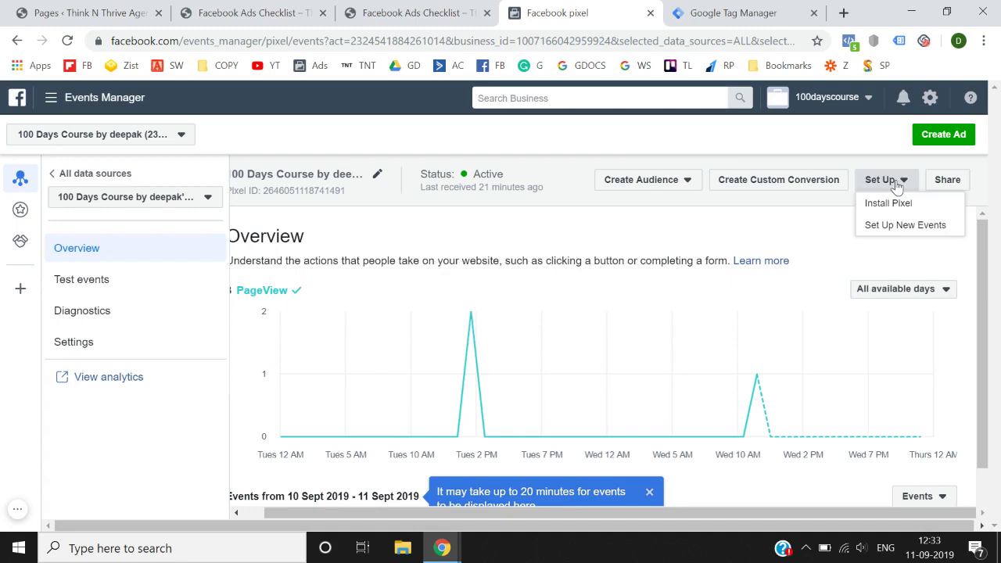
left_click(885, 232)
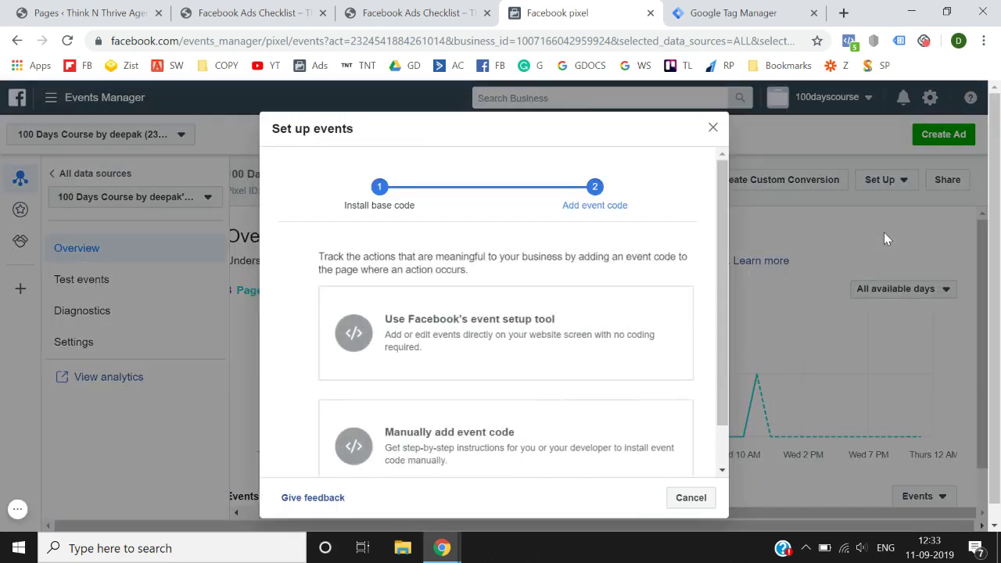
scroll(576, 324, "down", 1)
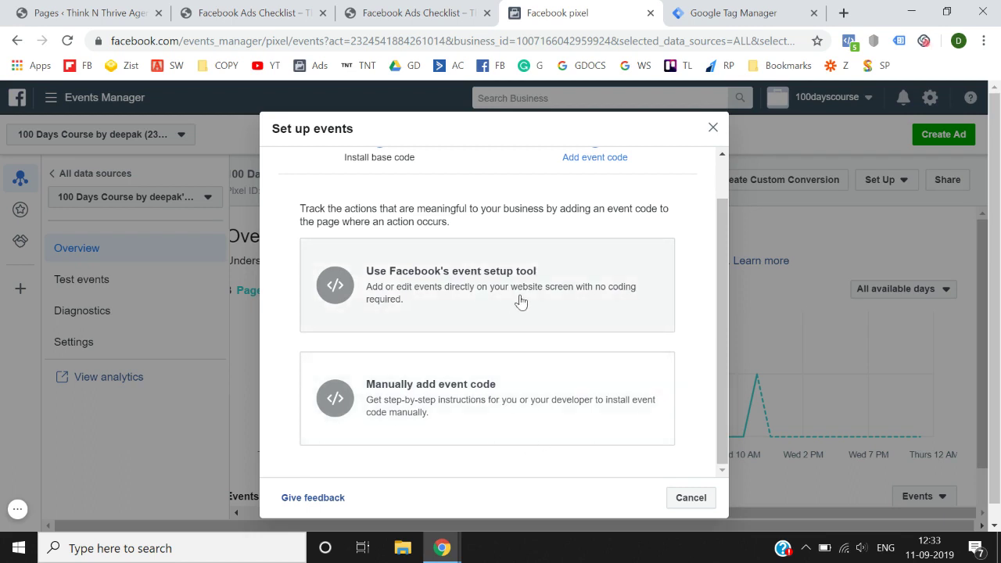
left_click(471, 409)
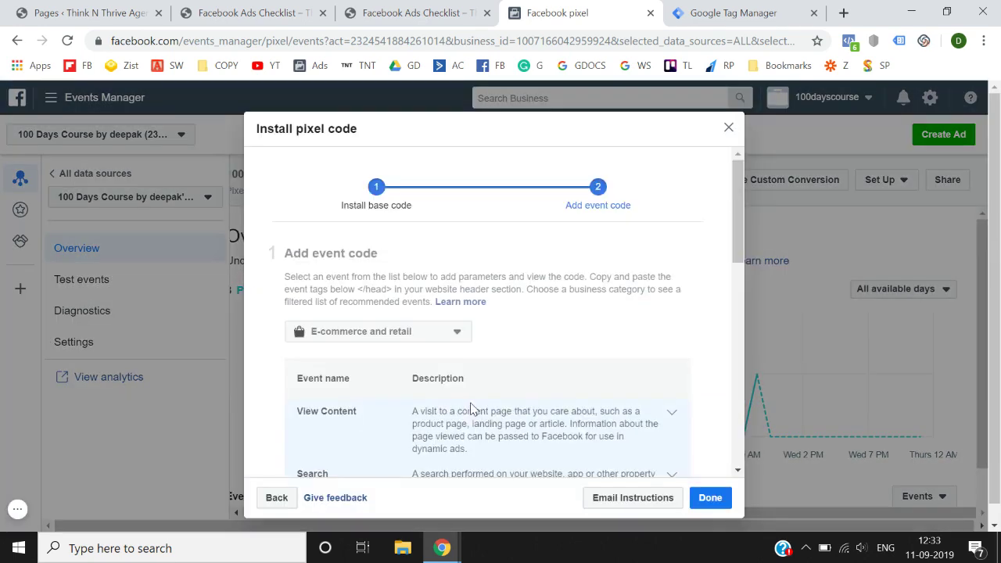
Examine the names and descriptions of the standard events for the E-commerce and retail category, from View Content to Schedule.
scroll(487, 362, "down", 5)
scroll(487, 364, "down", 3)
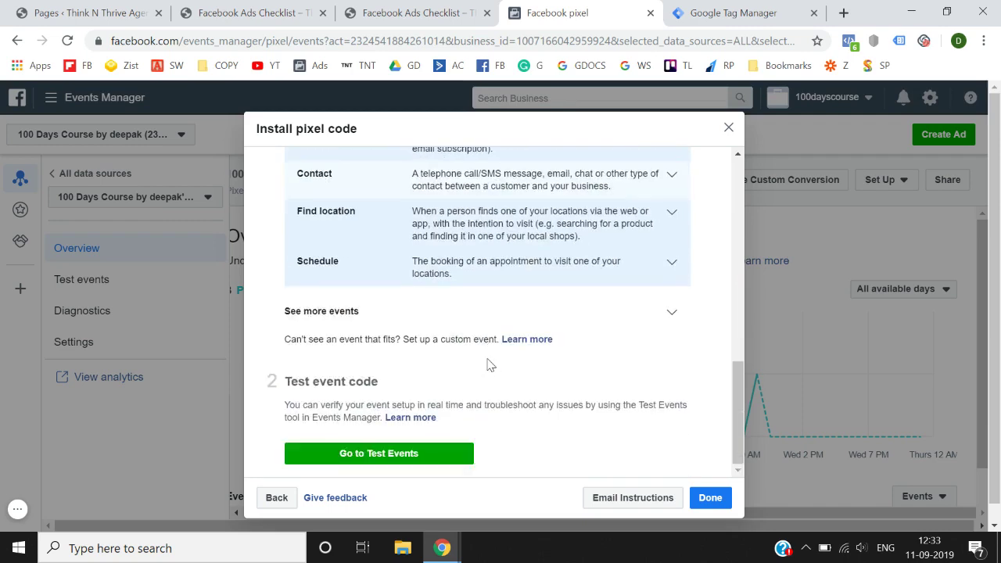
scroll(488, 363, "up", 10)
scroll(487, 363, "down", 2)
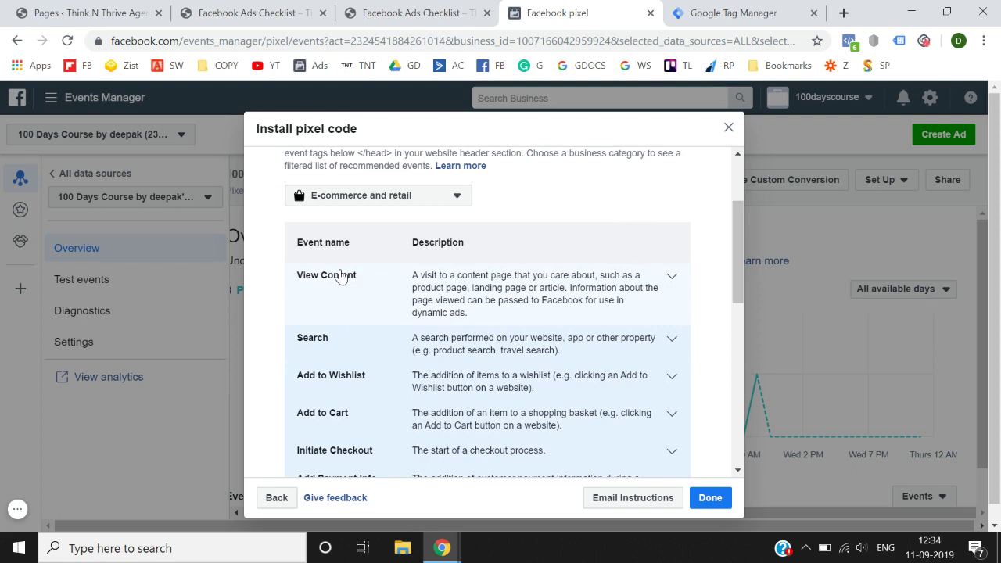
scroll(342, 276, "down", 1)
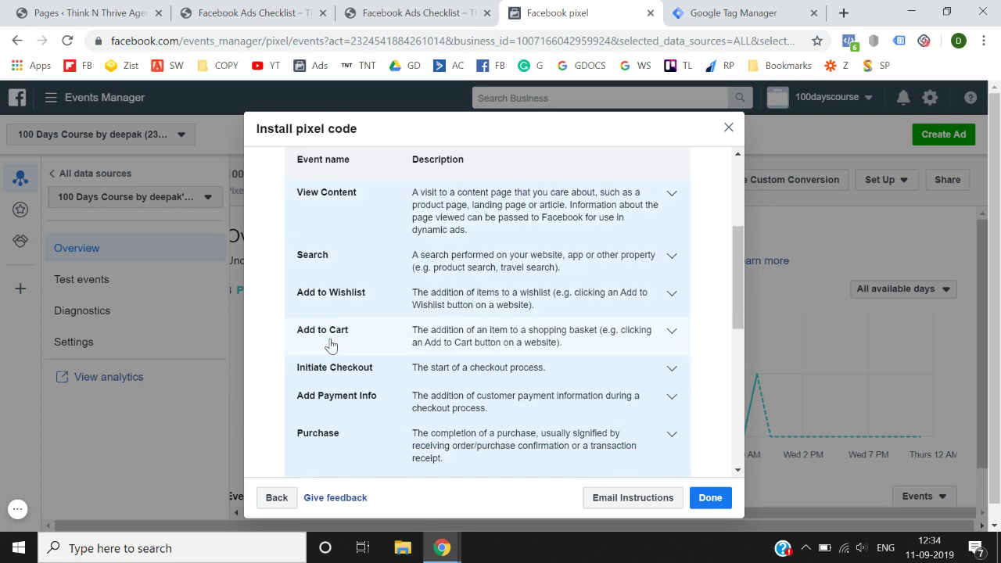
scroll(331, 342, "down", 1)
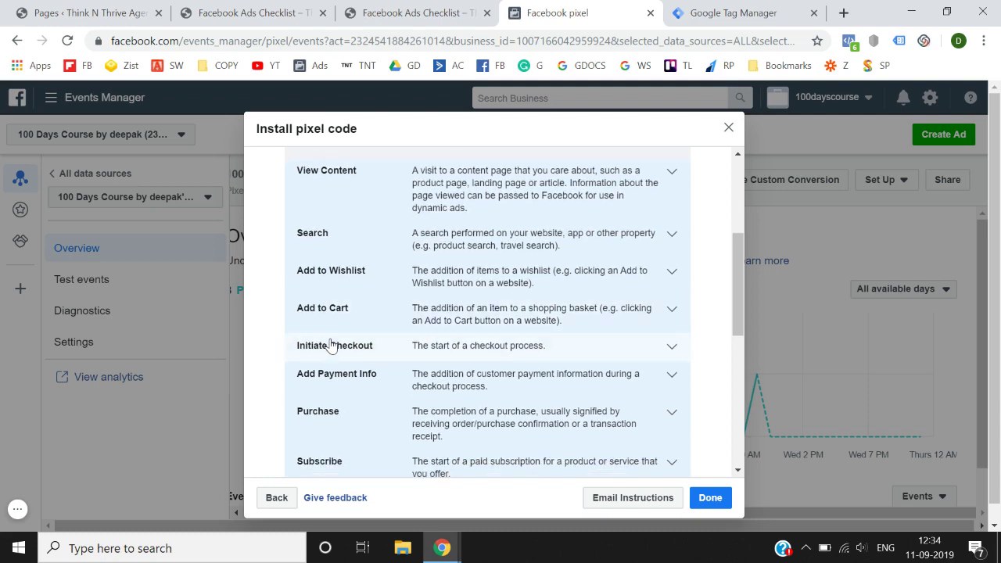
scroll(343, 409, "down", 1)
scroll(368, 402, "down", 1)
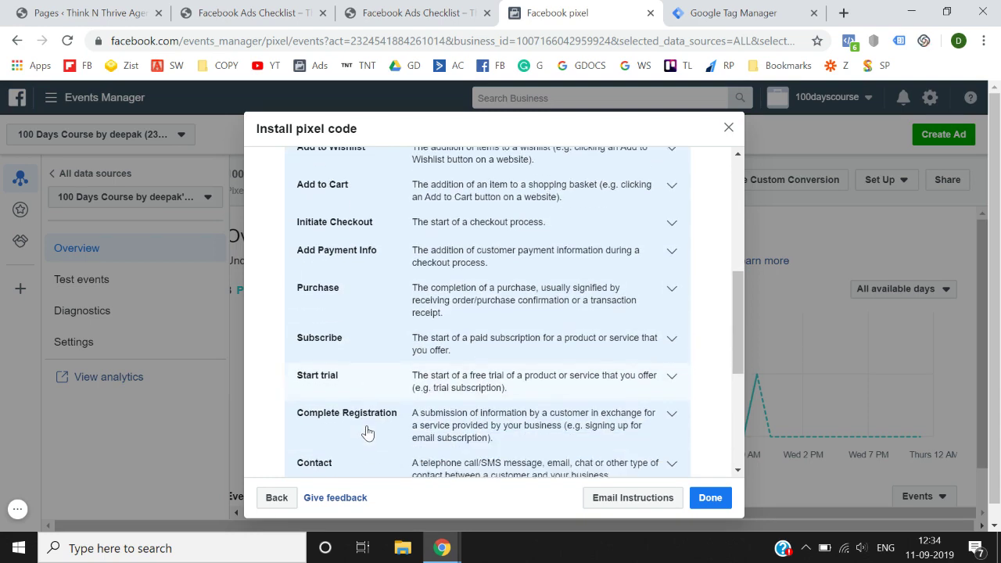
scroll(404, 415, "down", 2)
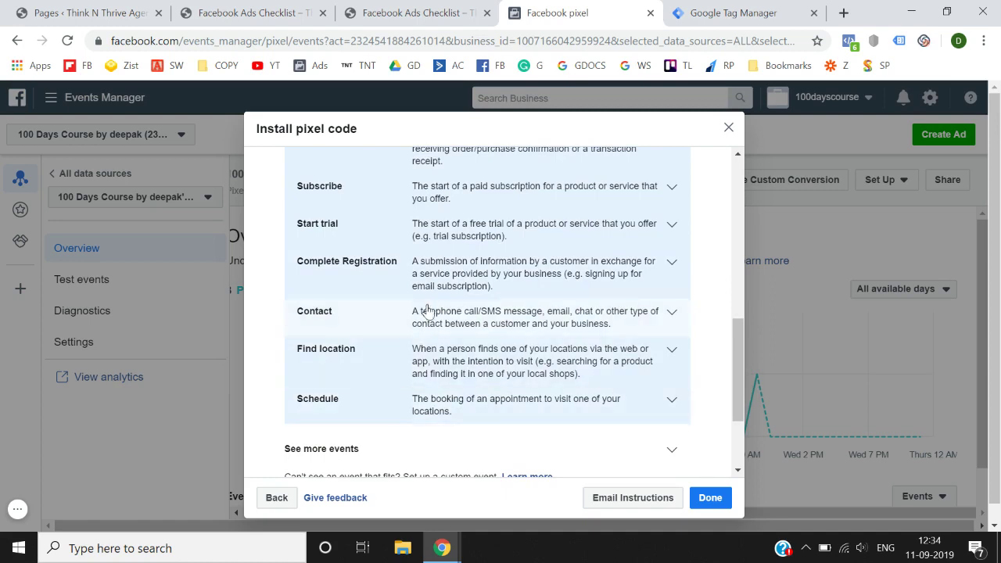
scroll(429, 311, "up", 2)
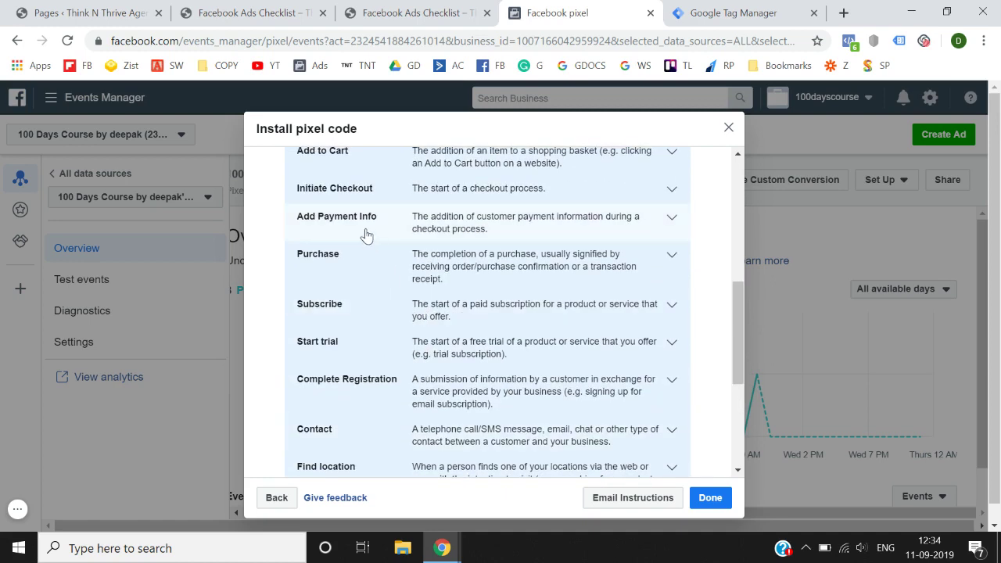
scroll(366, 235, "up", 1)
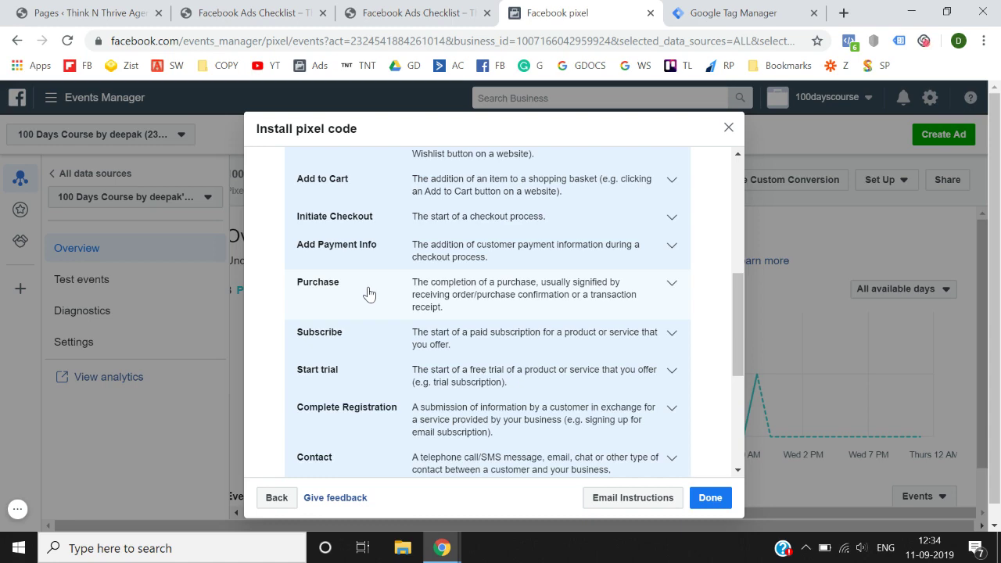
scroll(370, 295, "down", 3)
scroll(370, 294, "down", 1)
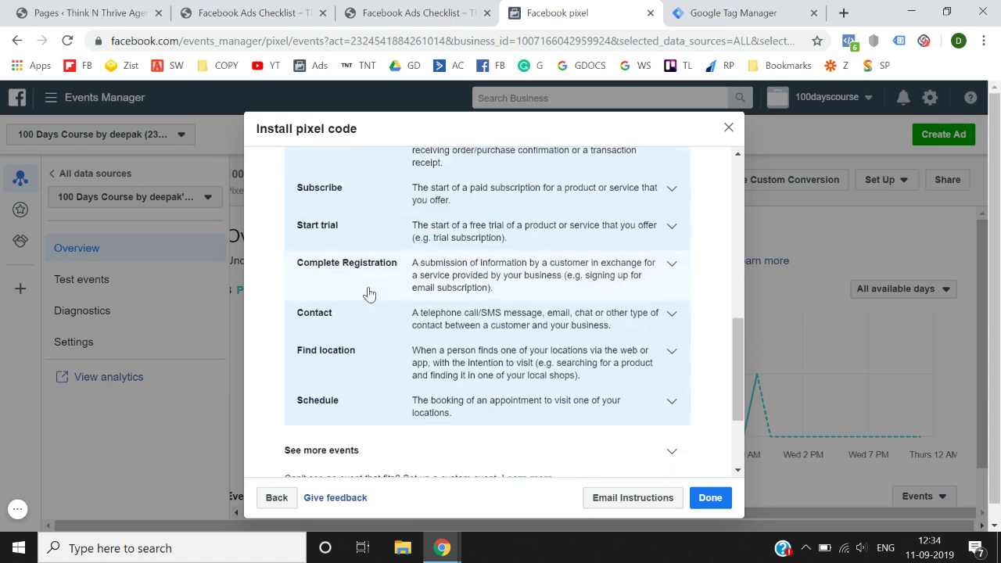
scroll(369, 295, "up", 10)
scroll(402, 343, "down", 2)
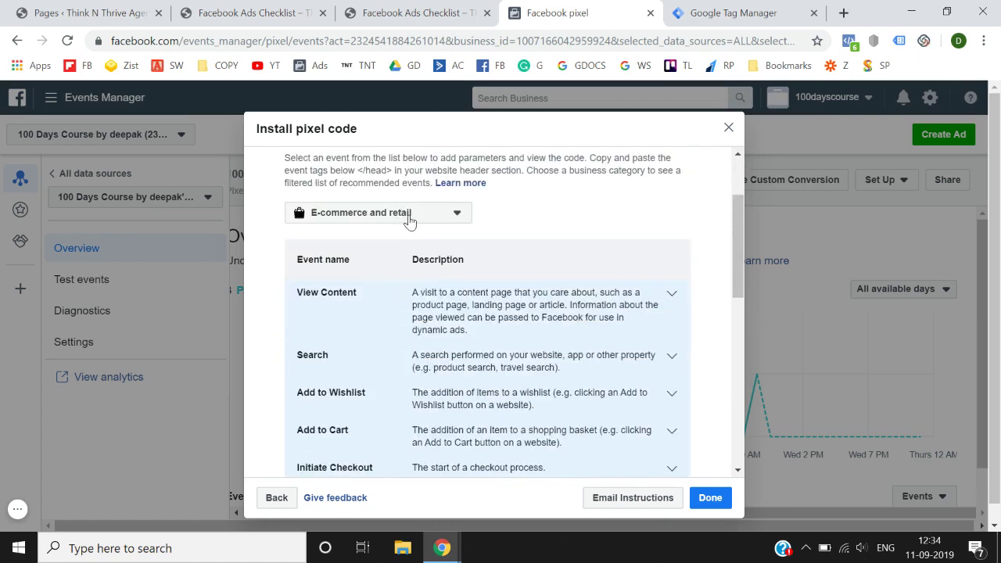
Set the business category of the event list to Other business category.
left_click(409, 222)
scroll(398, 313, "down", 1)
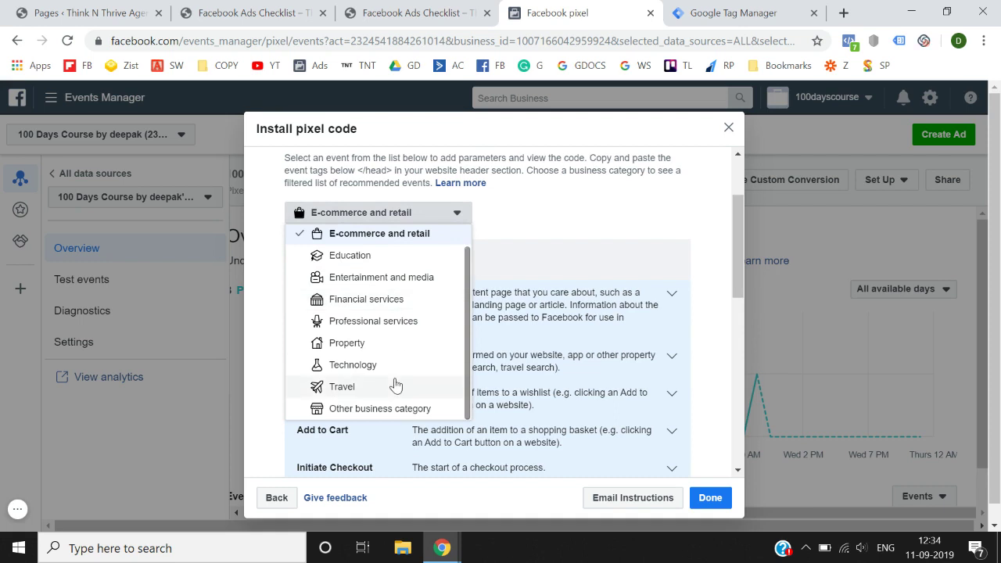
scroll(397, 415, "up", 1)
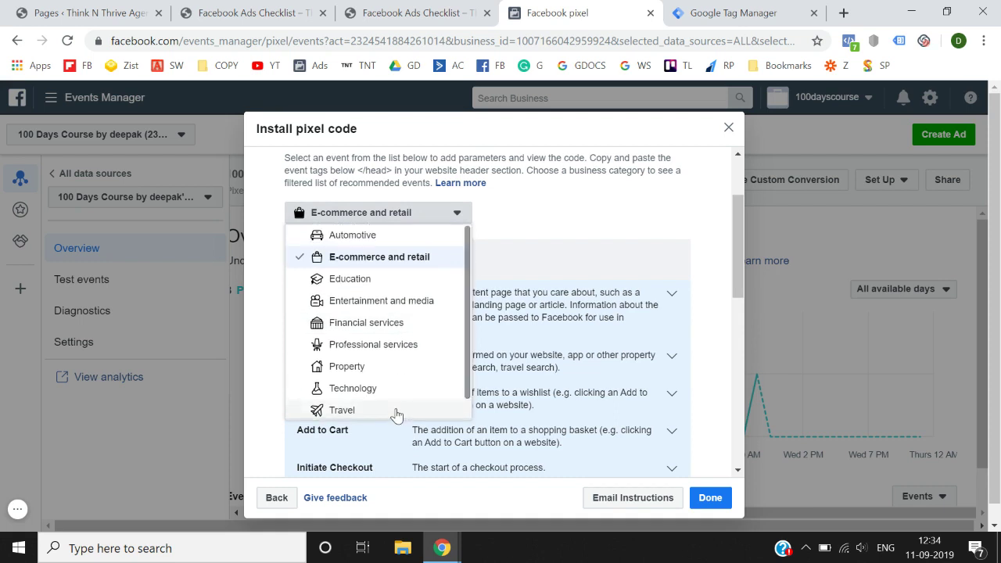
scroll(397, 414, "down", 1)
left_click(382, 413)
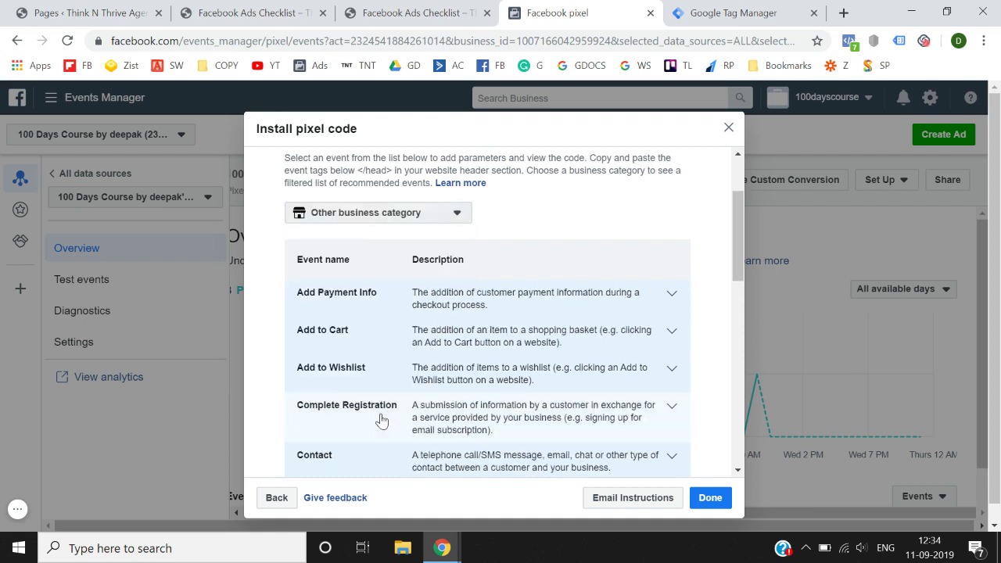
Compare the Lead, Complete Registration and other event descriptions with the site's thank-you page, and close the event code instructions.
scroll(382, 421, "down", 4)
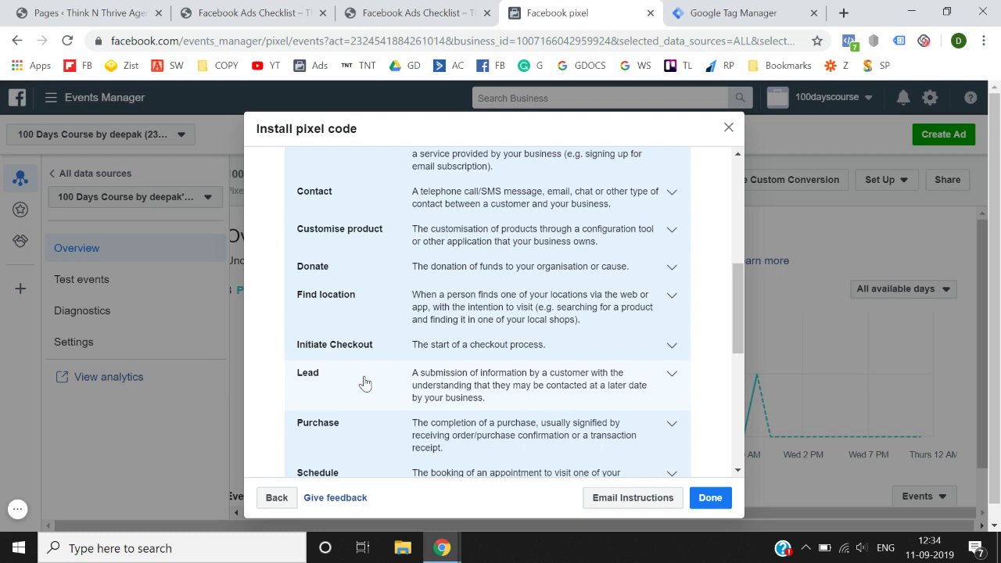
scroll(364, 383, "up", 1)
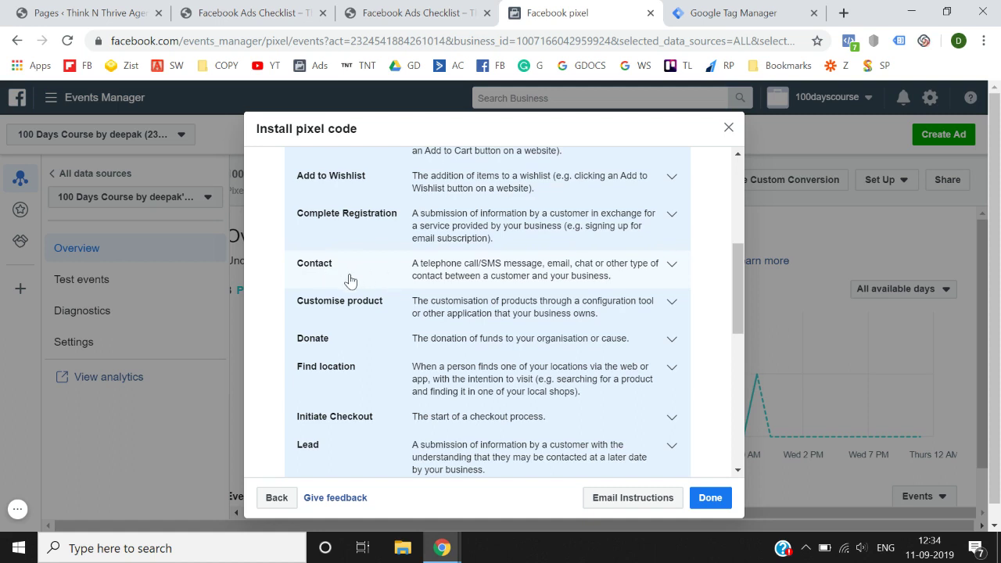
left_click(417, 9)
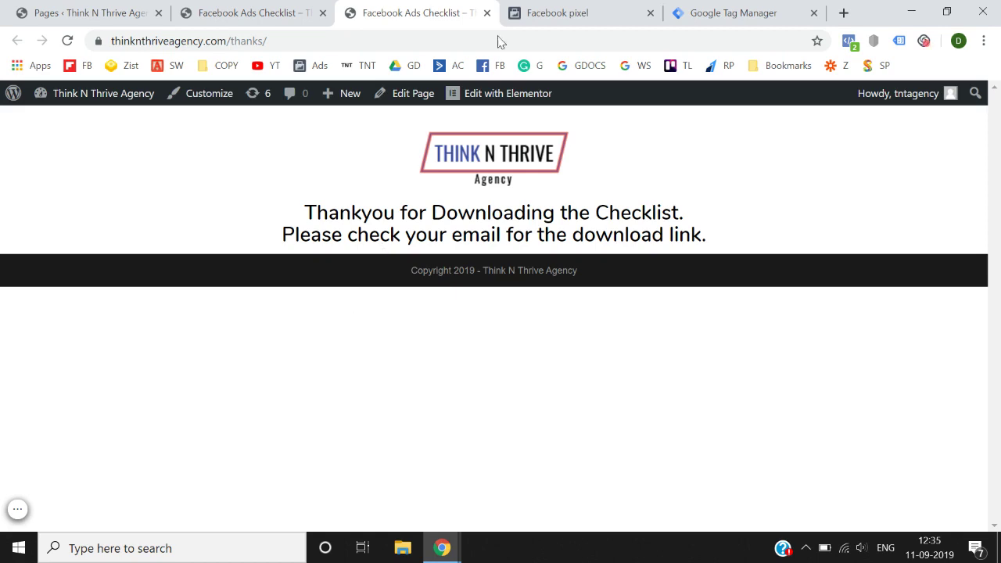
left_click(573, 12)
scroll(407, 332, "down", 1)
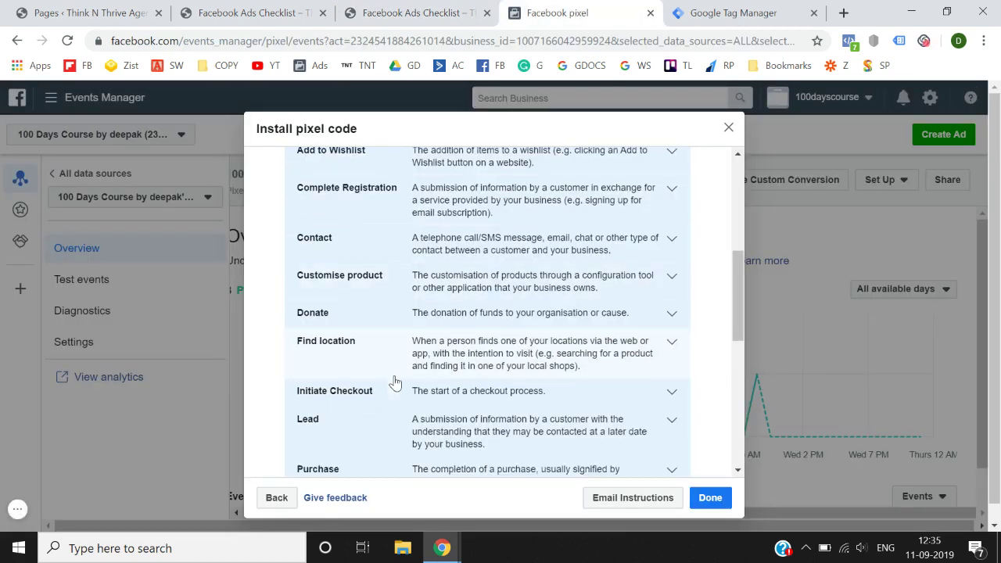
scroll(425, 415, "up", 5)
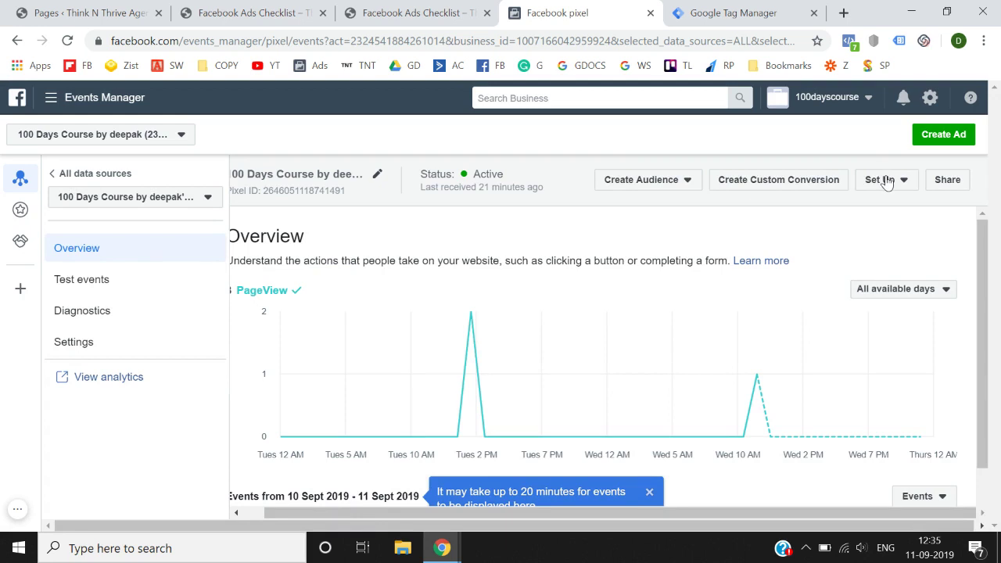
Start setting up new events for the pixel and choose the manual event code method.
left_click(886, 182)
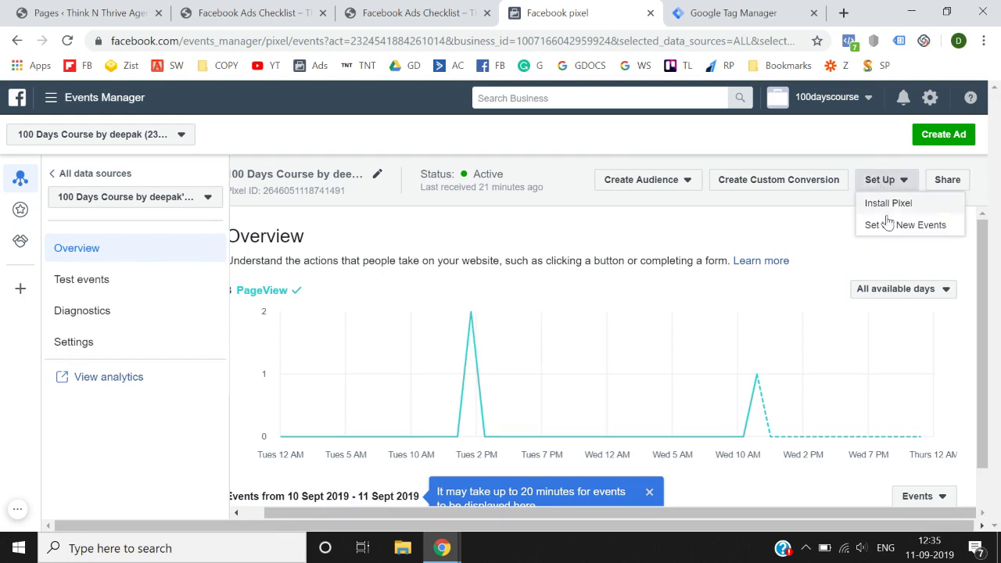
left_click(890, 224)
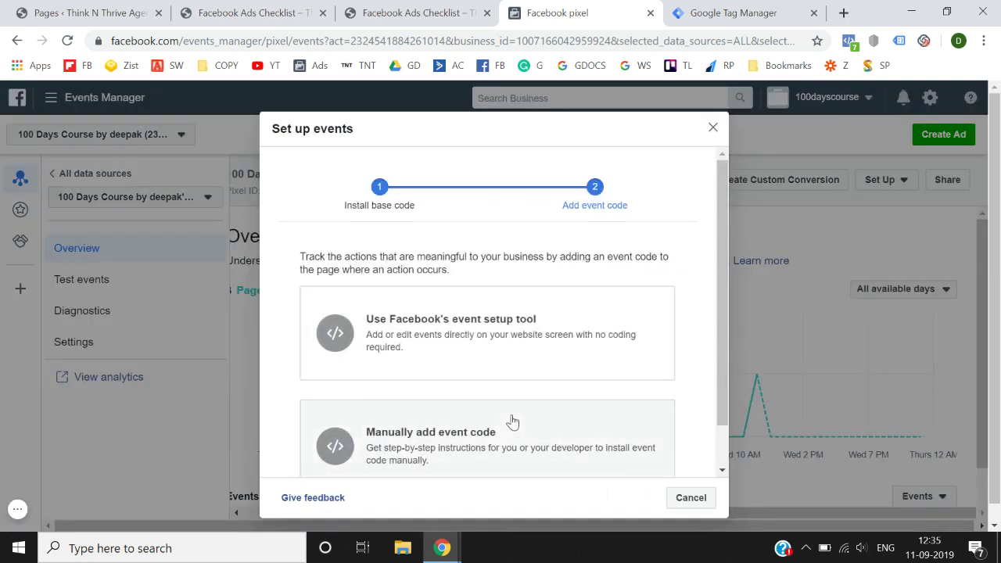
scroll(509, 420, "down", 1)
left_click(477, 399)
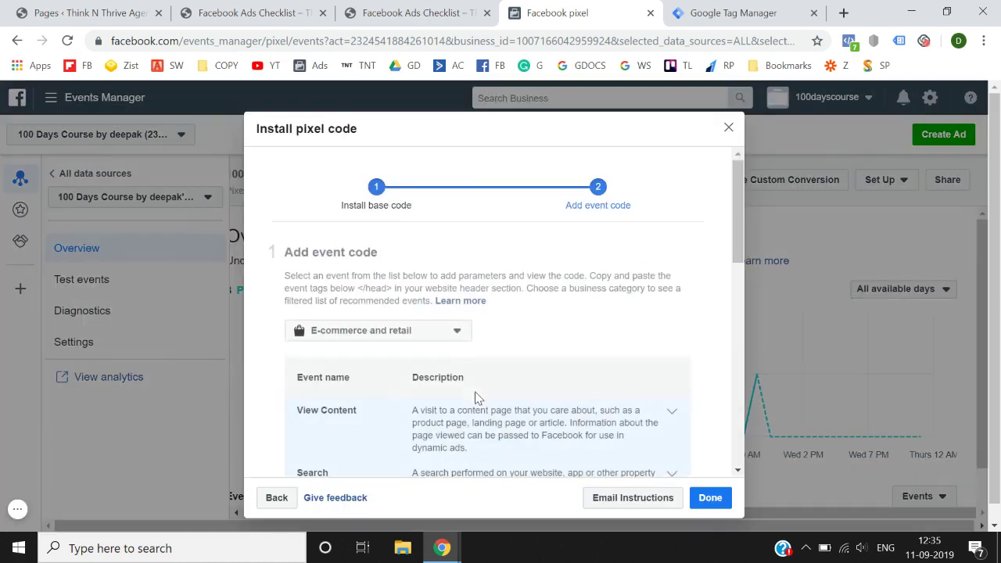
Filter the recommended event list by the Other business category.
scroll(476, 398, "down", 10)
scroll(477, 398, "up", 10)
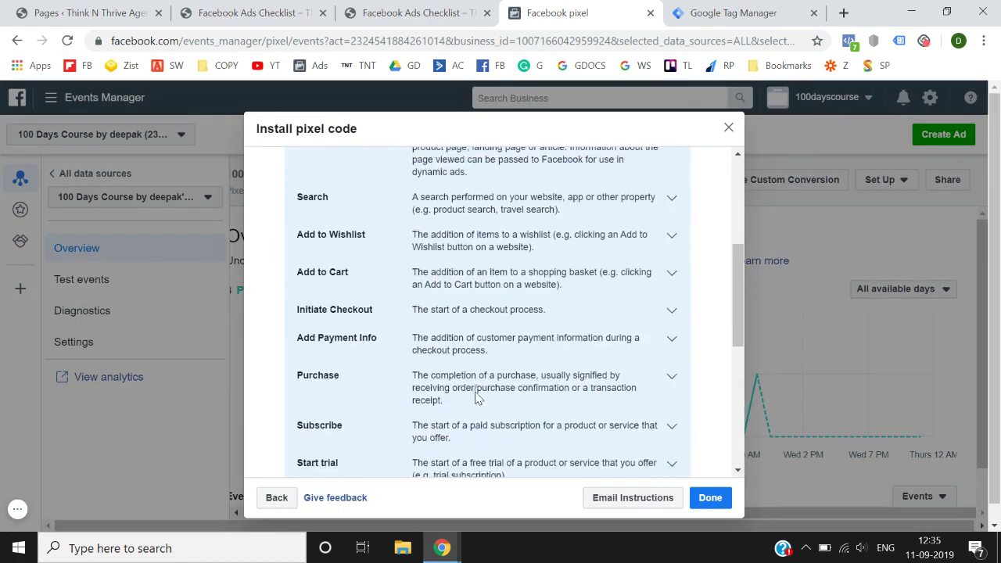
left_click(438, 324)
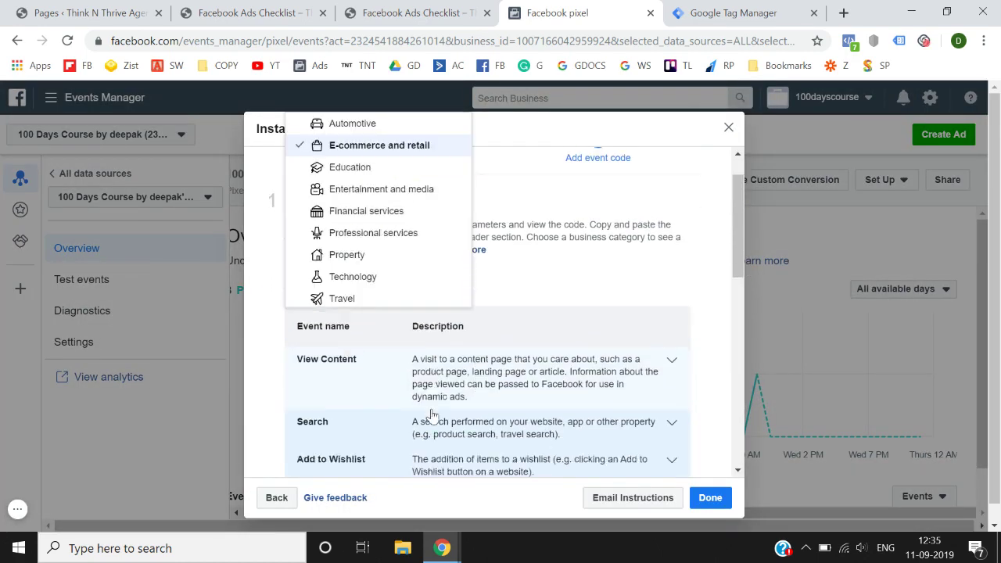
scroll(431, 415, "down", 2)
scroll(398, 268, "down", 1)
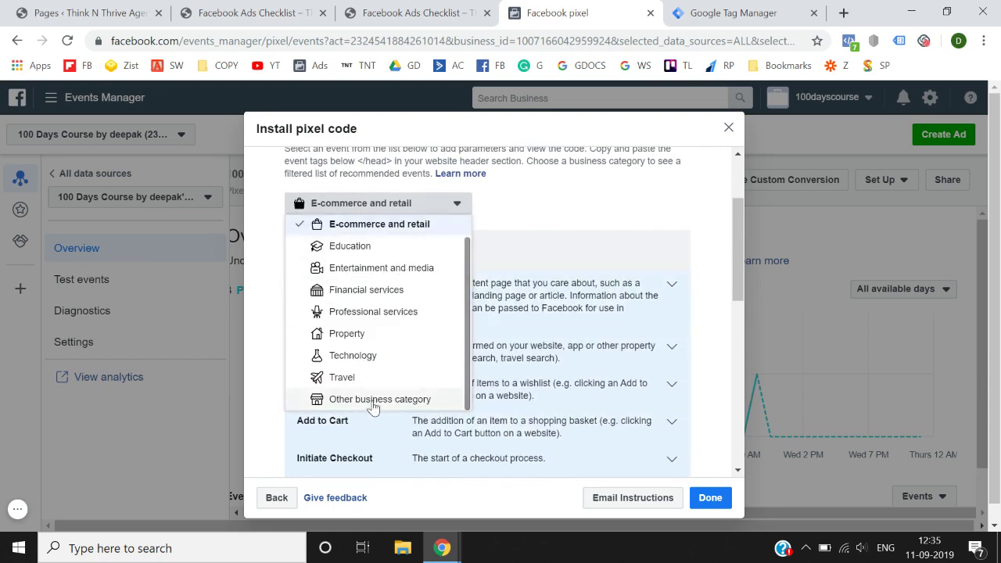
left_click(366, 399)
Expand the Lead event in the list and review its parameters, code snippet and placement instructions.
scroll(373, 408, "down", 3)
scroll(373, 407, "down", 1)
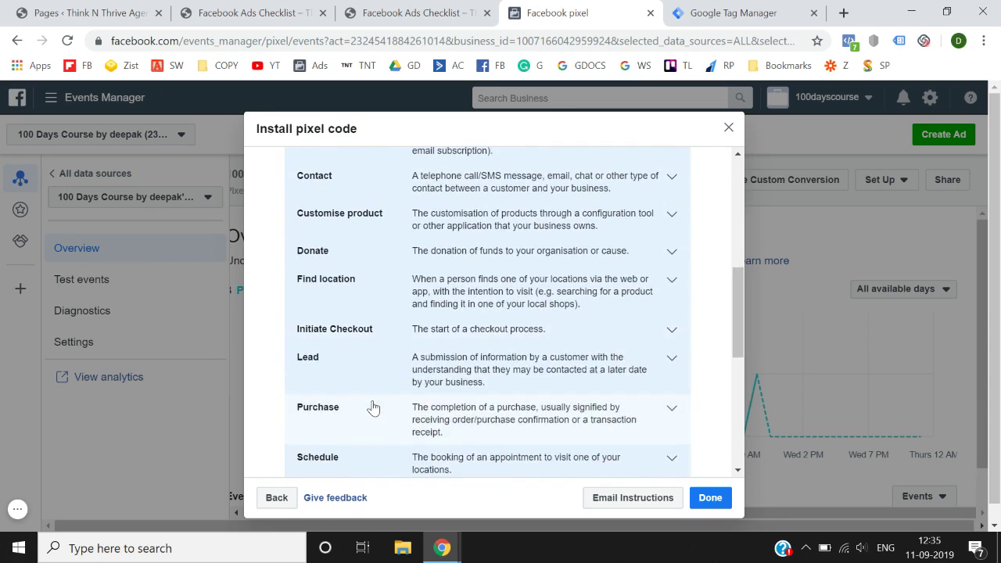
scroll(469, 281, "down", 2)
left_click(475, 271)
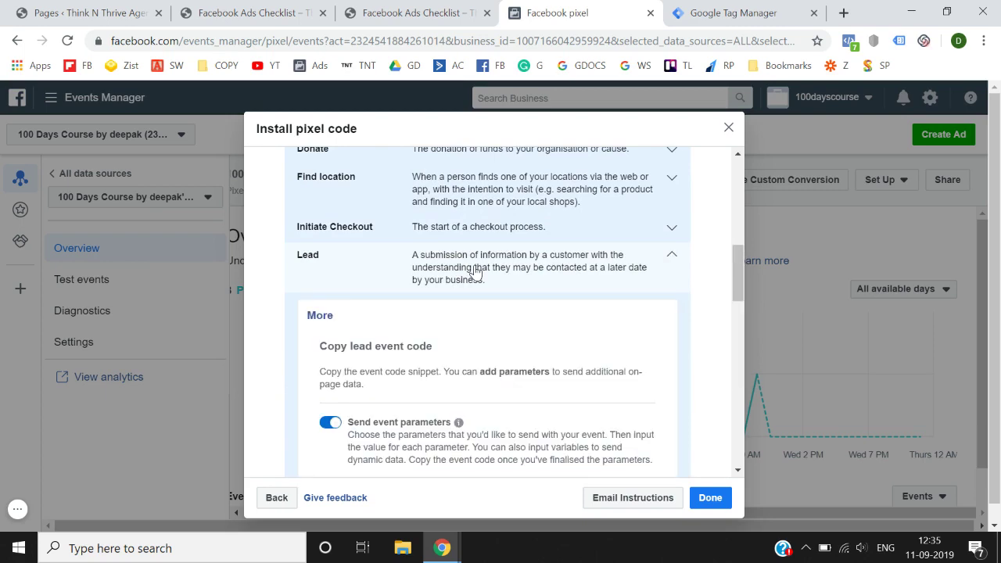
scroll(469, 274, "down", 5)
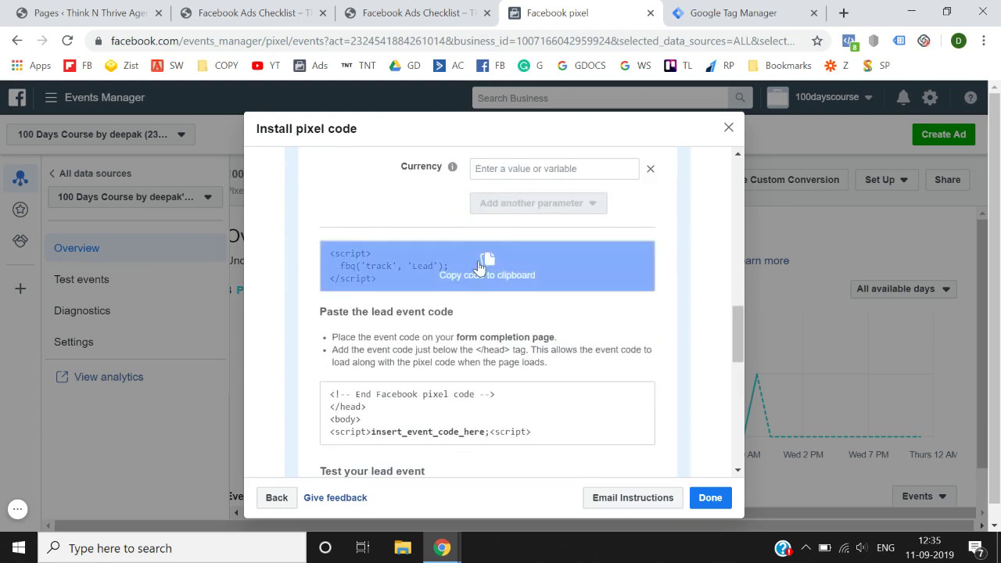
scroll(479, 269, "up", 1)
scroll(442, 302, "up", 1)
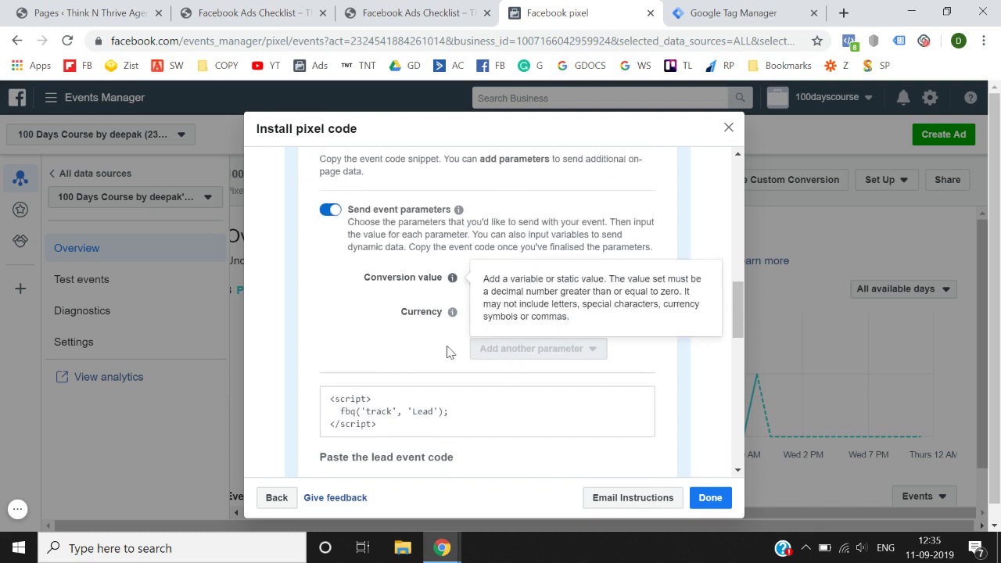
scroll(450, 353, "down", 1)
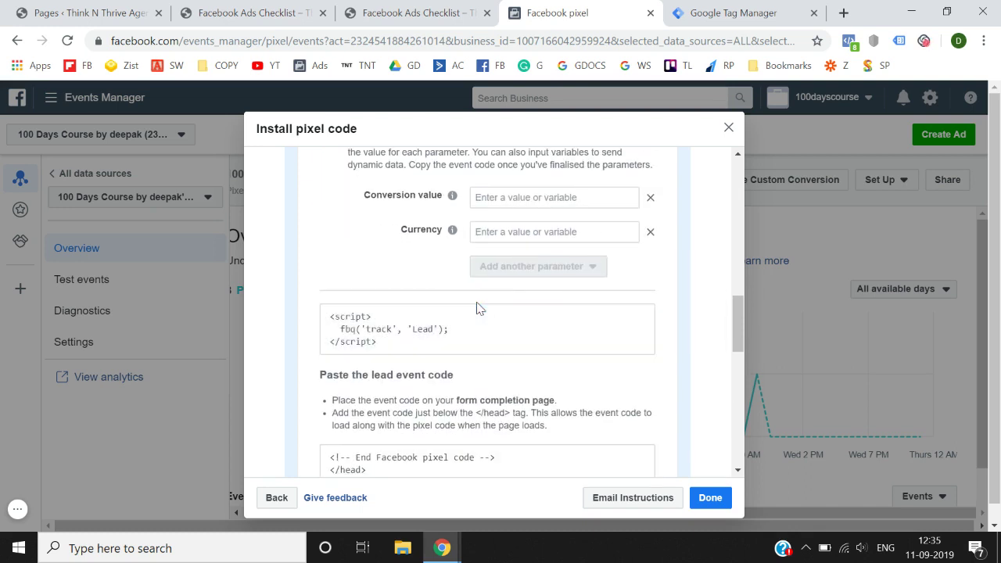
Set the Lead event's conversion value to 100 and its currency to inr.
left_click(525, 196)
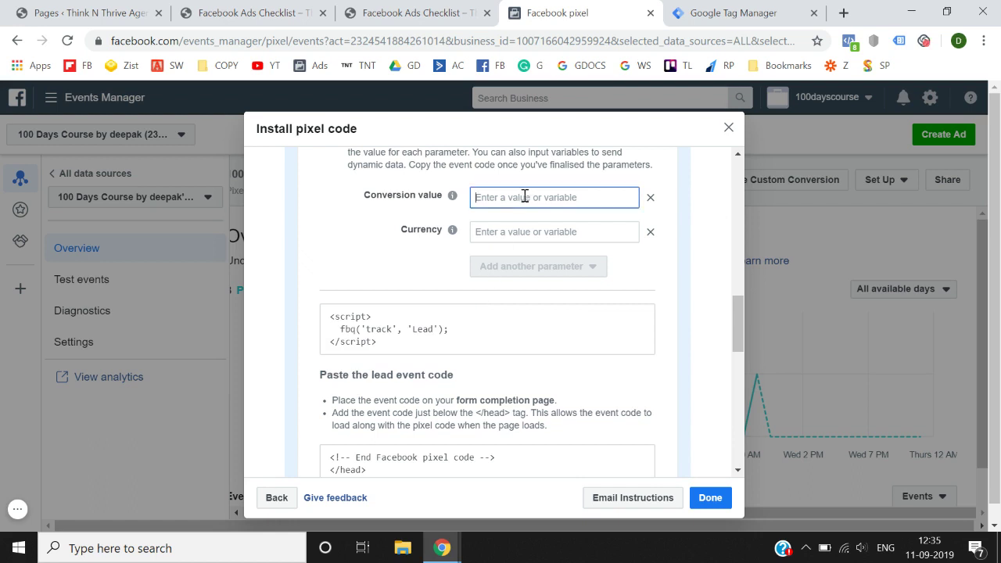
type("100")
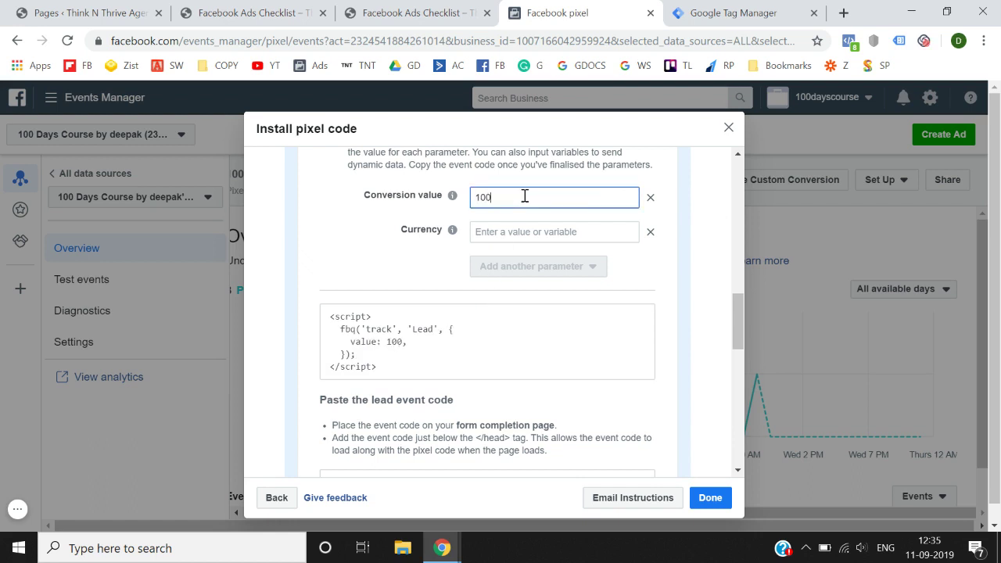
left_click(353, 292)
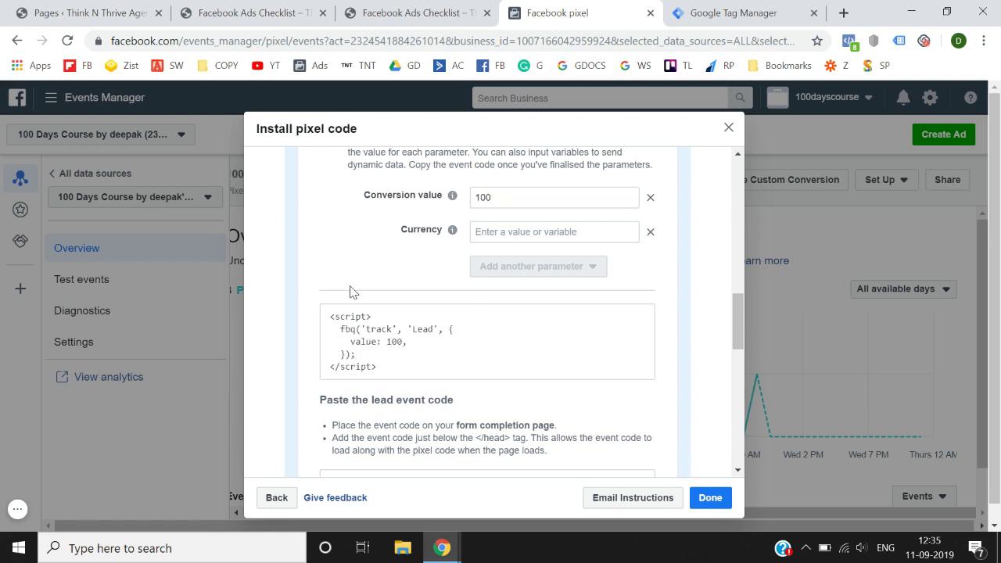
left_click(498, 233)
type("inr")
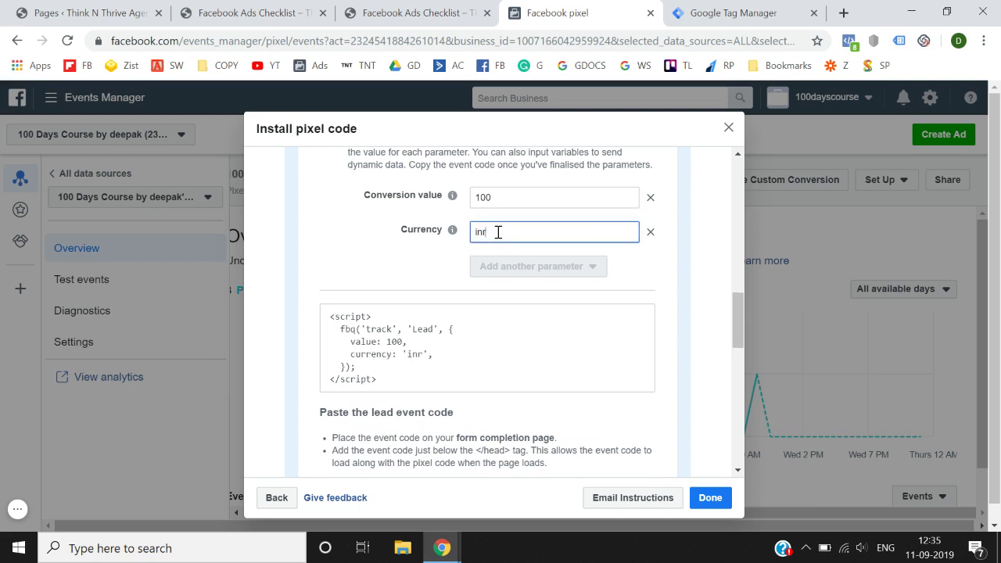
left_click(391, 289)
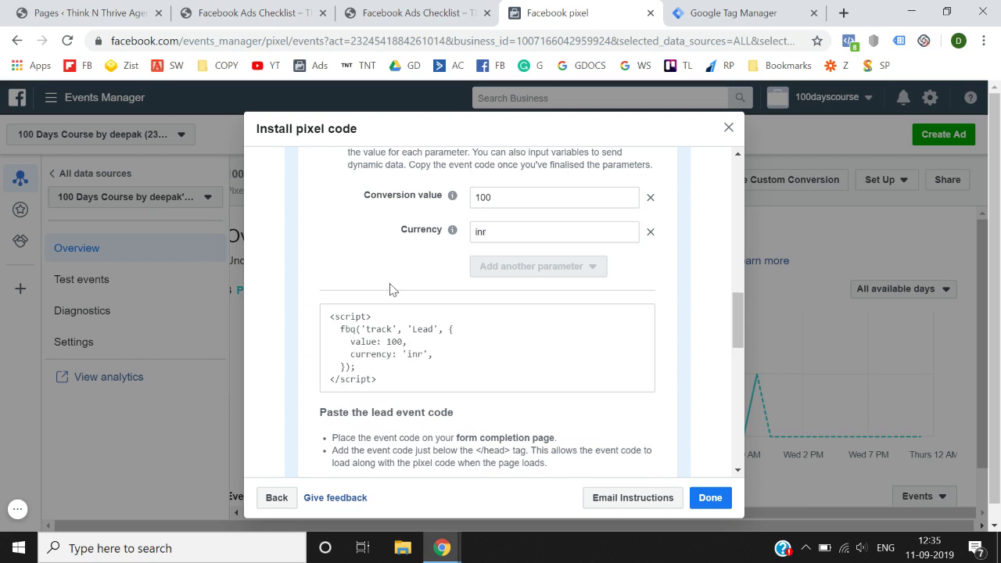
Remove the Conversion value and Currency parameters from the Lead event and copy its plain event code.
left_click(651, 199)
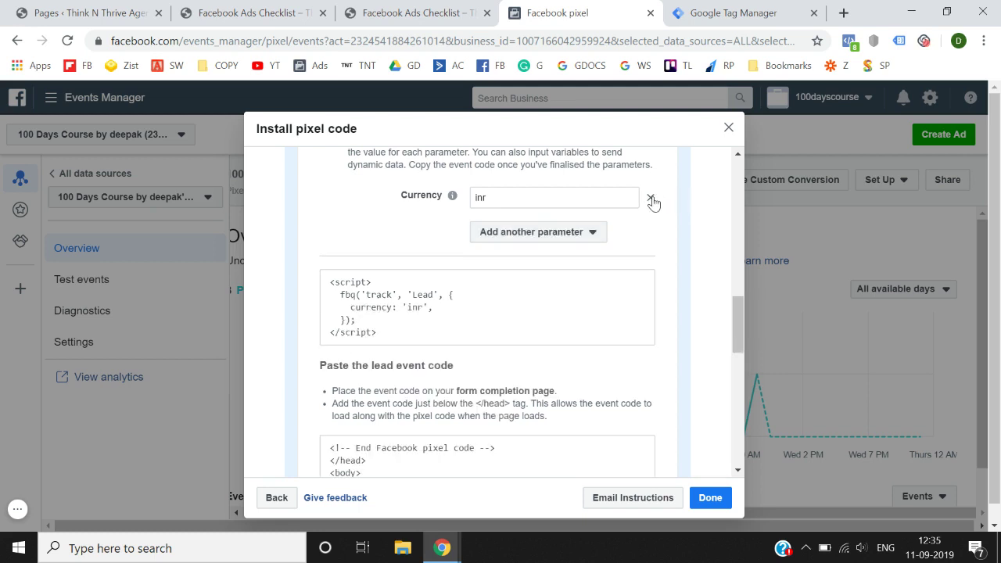
left_click(651, 198)
scroll(396, 263, "up", 1)
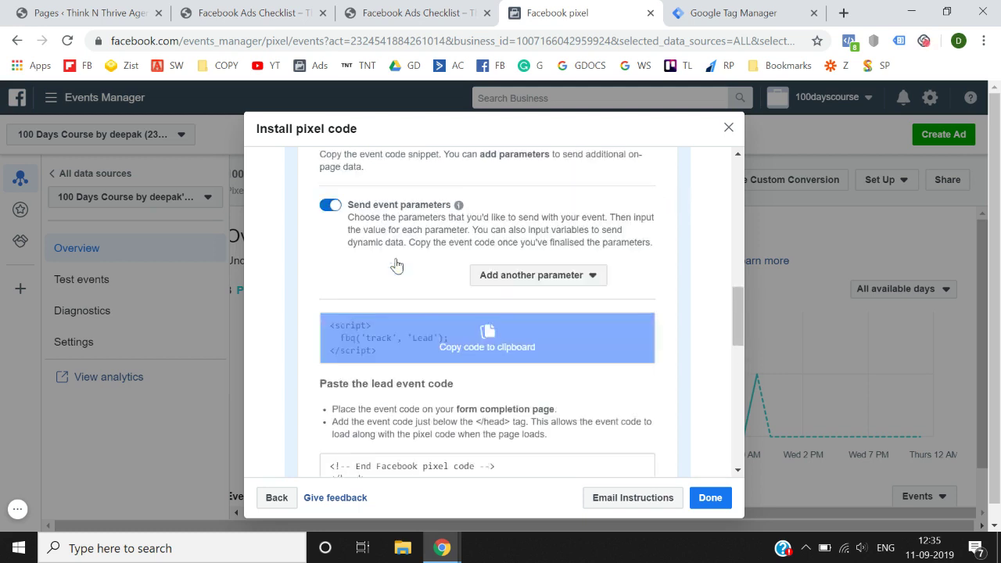
left_click(483, 352)
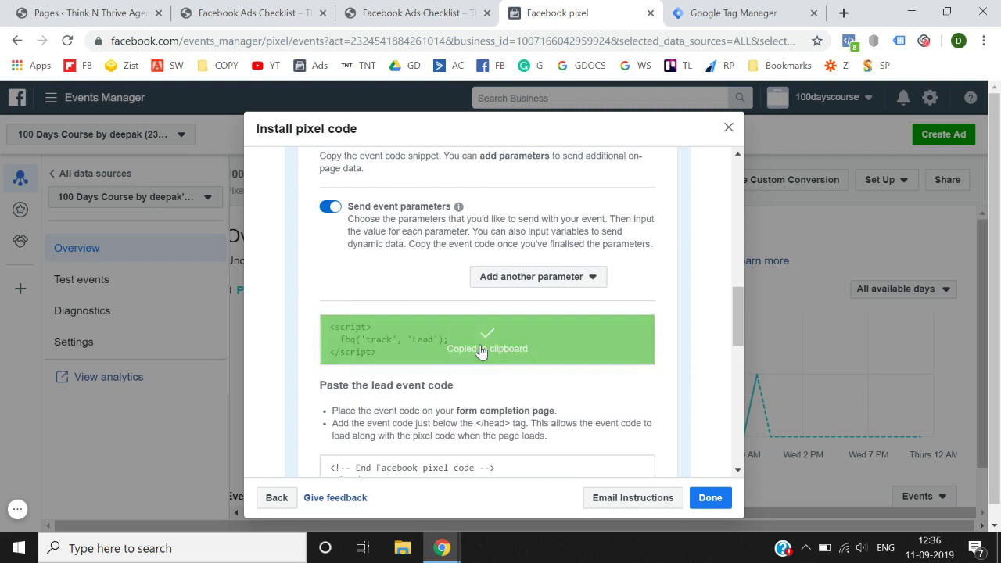
Compare the e-book landing page with the /thanks/ page to see which page the Lead event code belongs on.
left_click(311, 6)
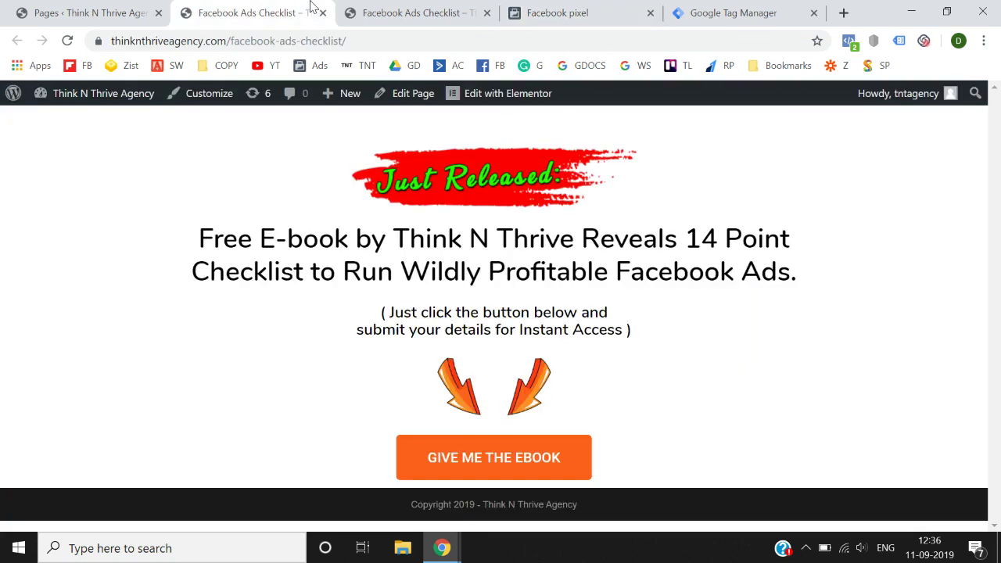
left_click(337, 8)
left_click(328, 6)
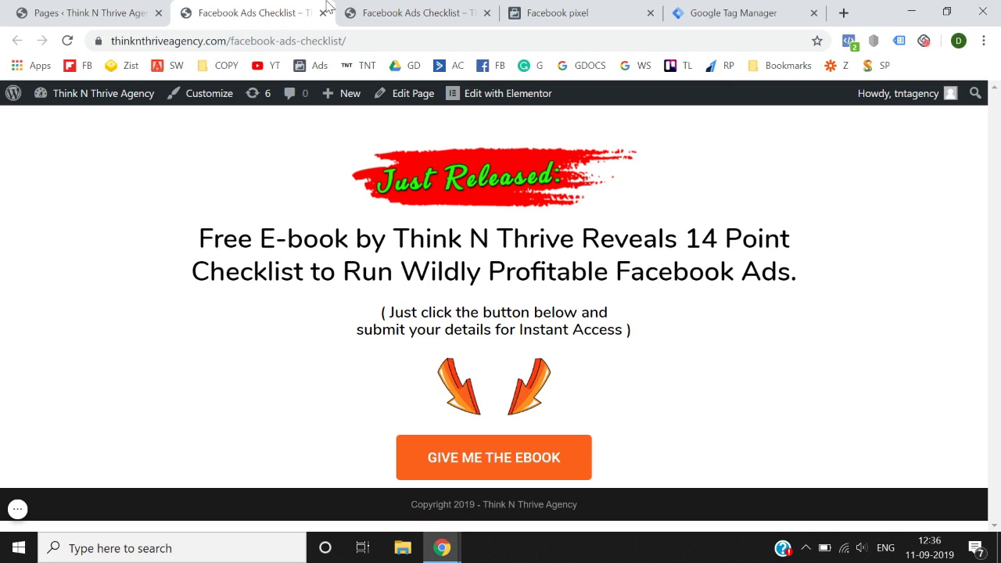
left_click(688, 9)
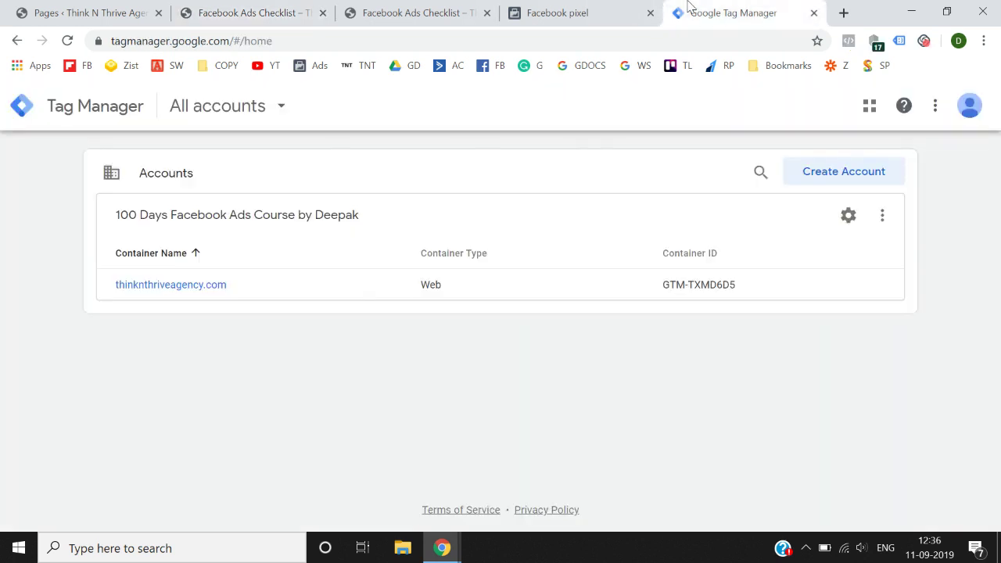
left_click(552, 7)
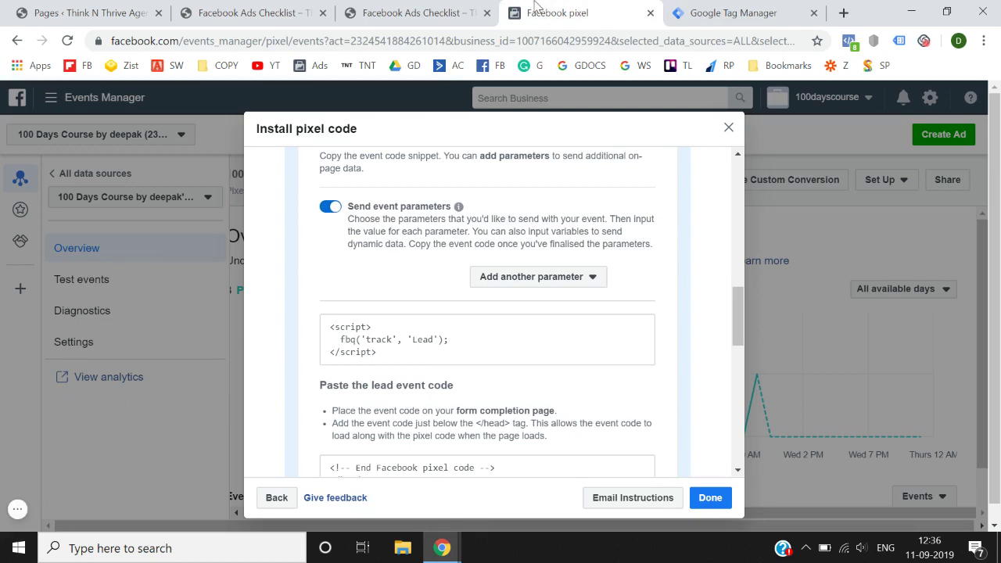
left_click(253, 7)
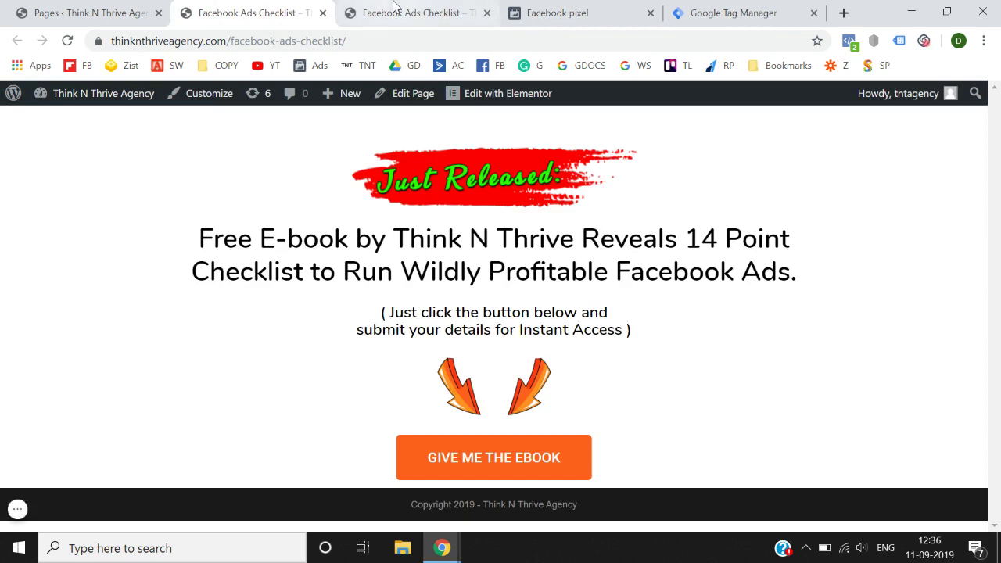
left_click(395, 7)
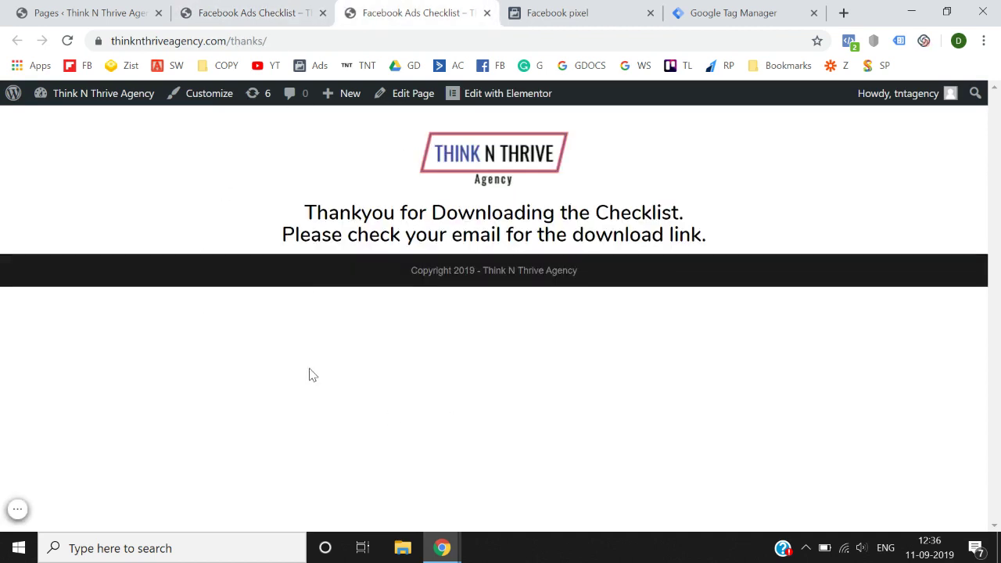
left_click(269, 8)
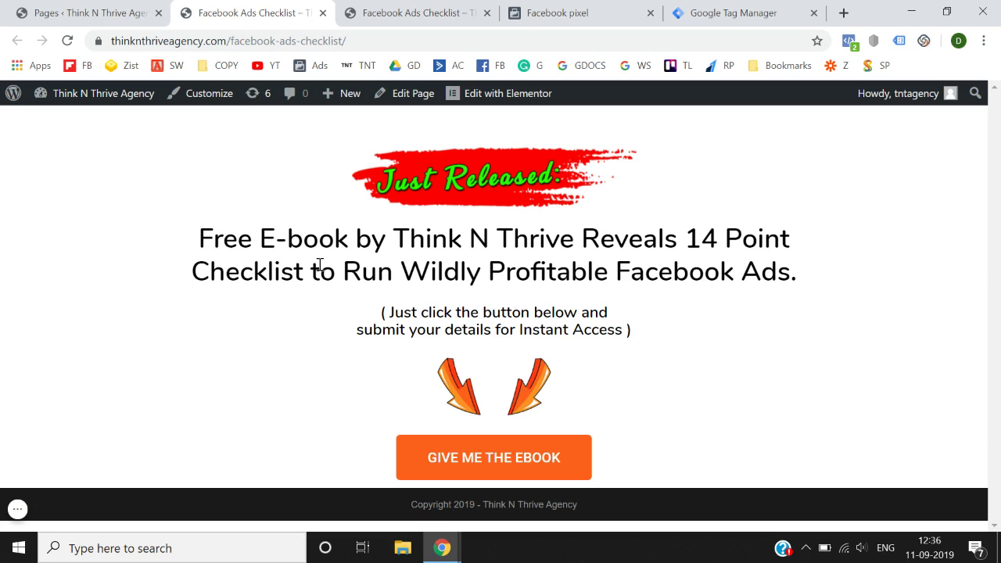
left_click(362, 11)
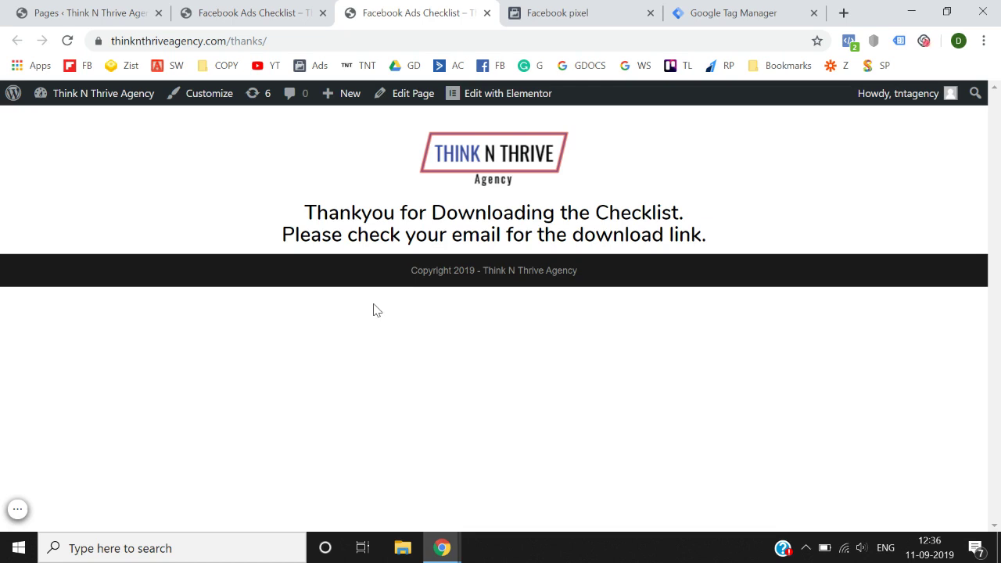
left_click(317, 6)
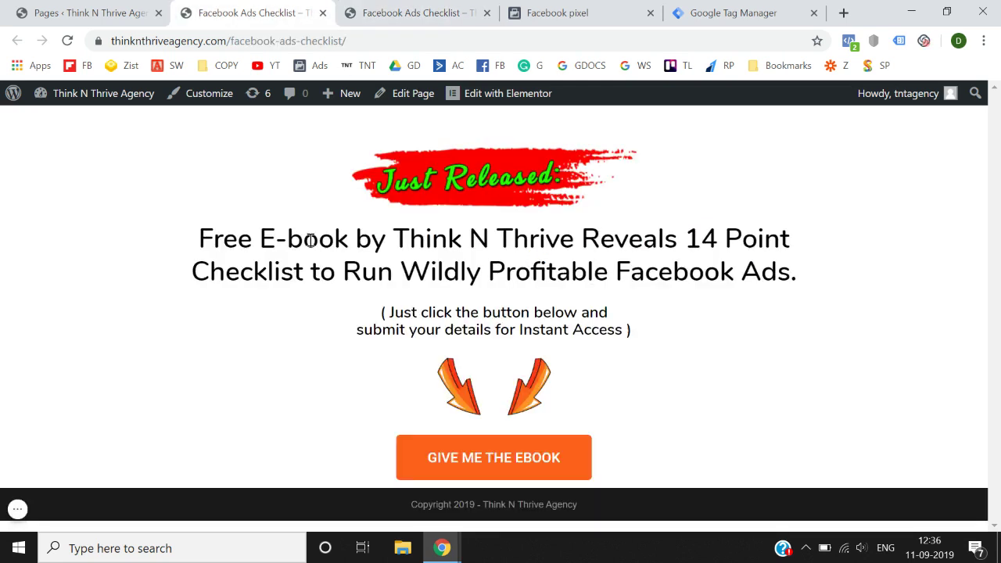
left_click(380, 9)
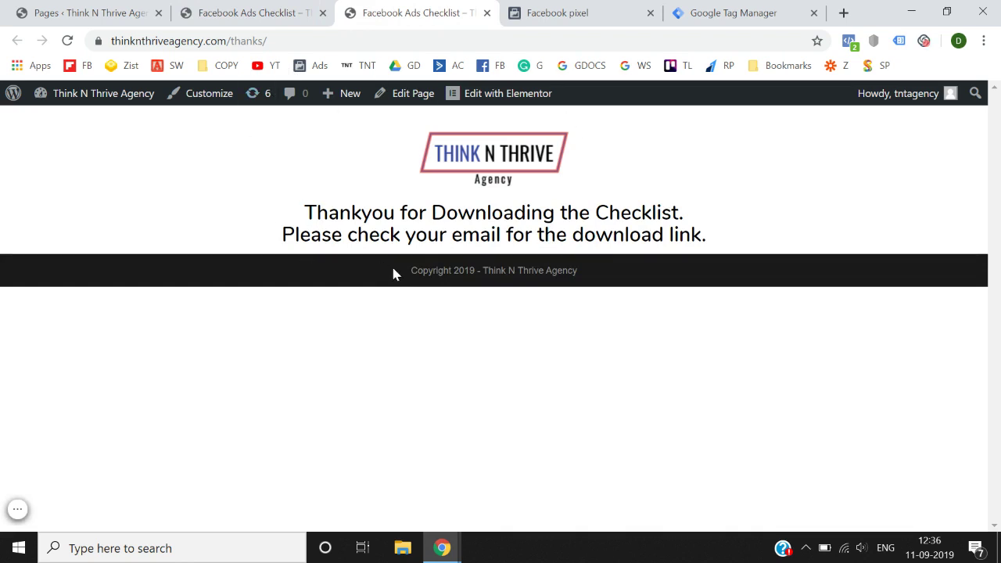
Switch to Google Tag Manager and start a new tag in the thinknthriveagency.com container.
left_click(693, 11)
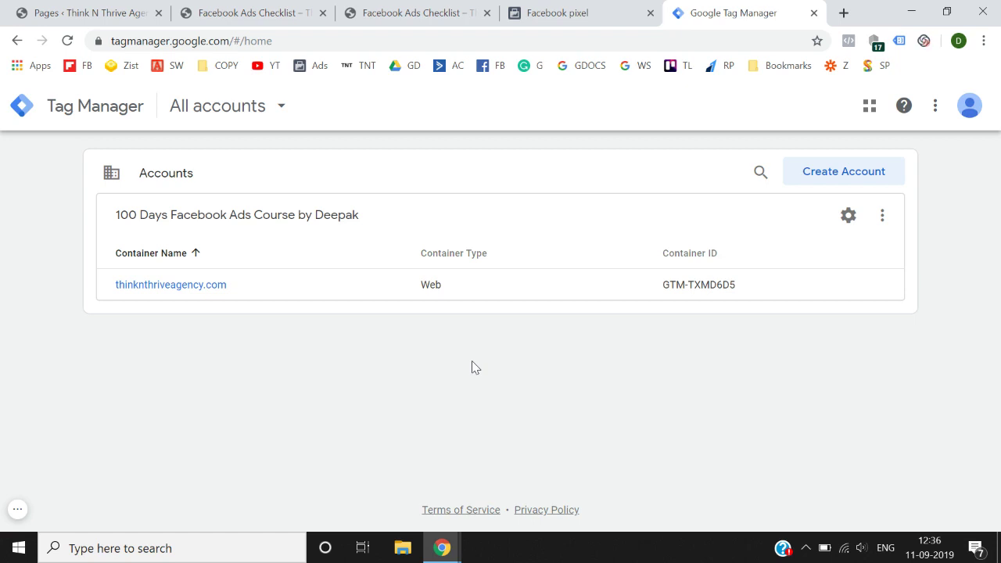
left_click(172, 296)
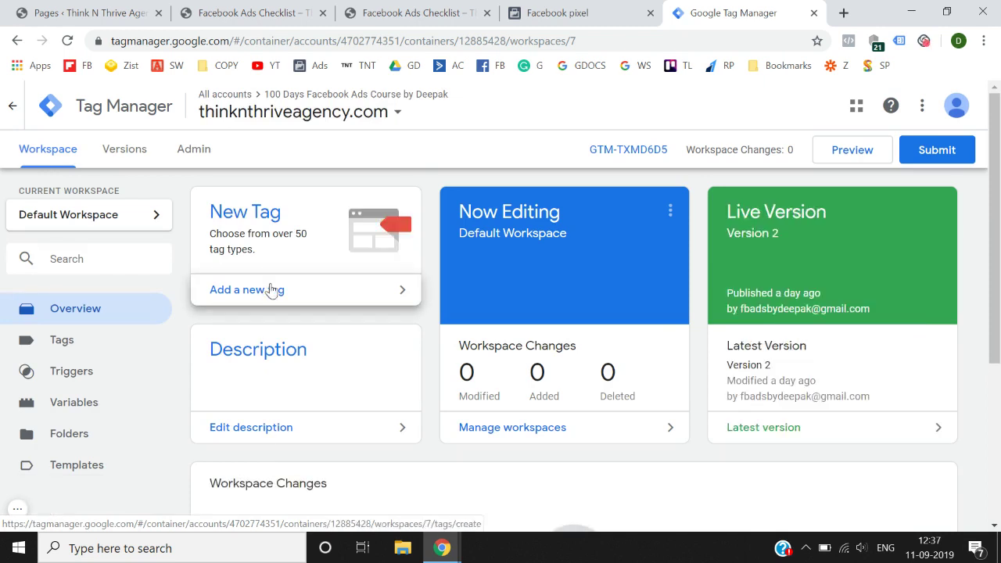
left_click(270, 290)
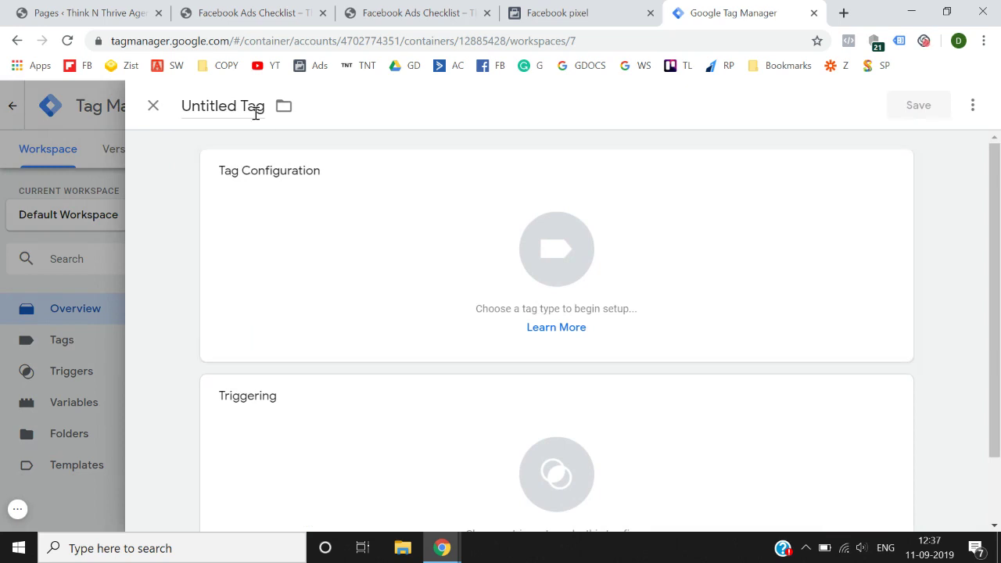
Name the new tag "Facebook Pixel - Lead".
left_click(254, 109)
type("Face")
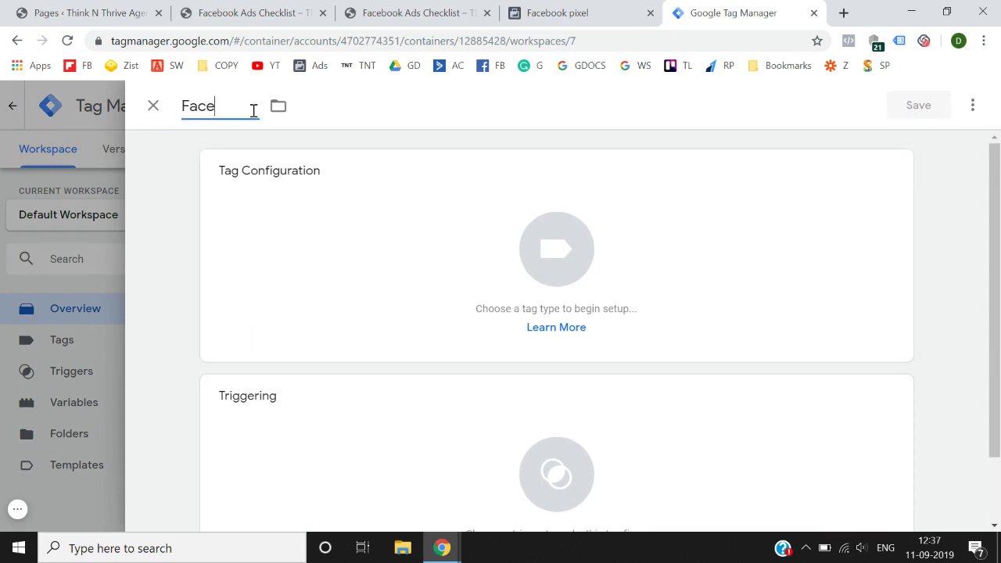
type("book Pixel - LEad")
key("BackSpace")
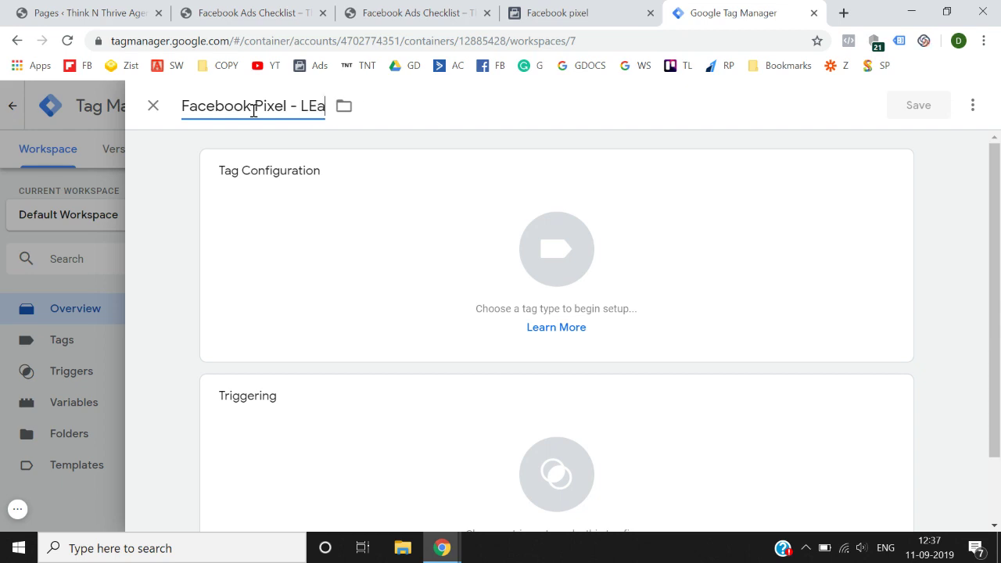
key("BackSpace")
key("BackSpace")
type("ead")
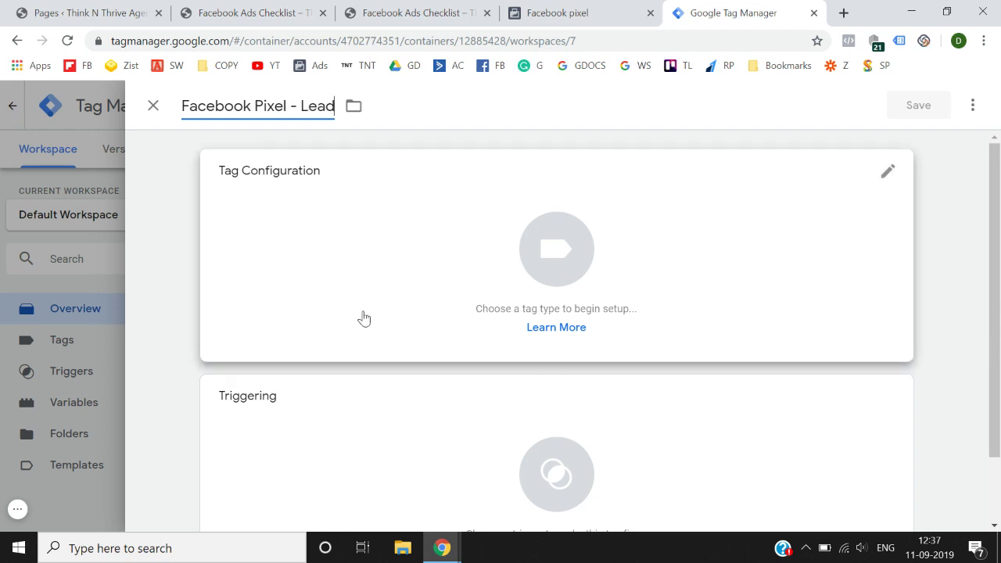
Search the tag types for "cus" and set the new tag's type to Custom HTML.
left_click(514, 252)
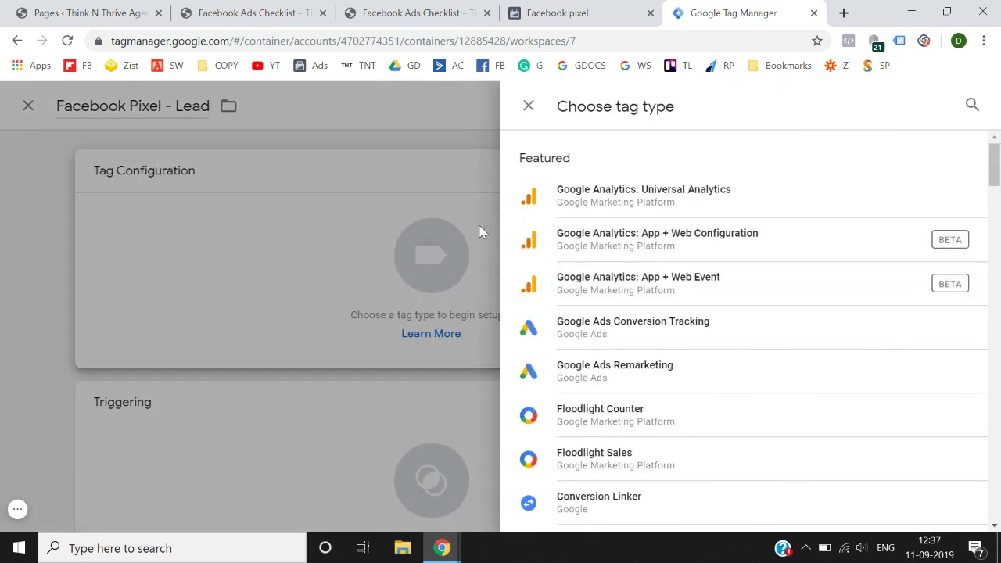
left_click(973, 105)
type("cu")
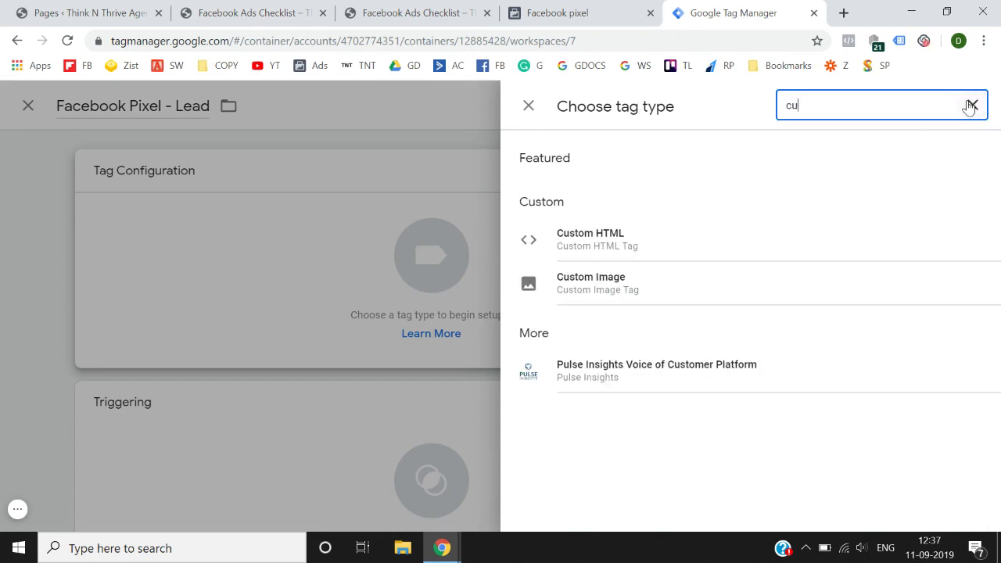
type("s")
left_click(772, 241)
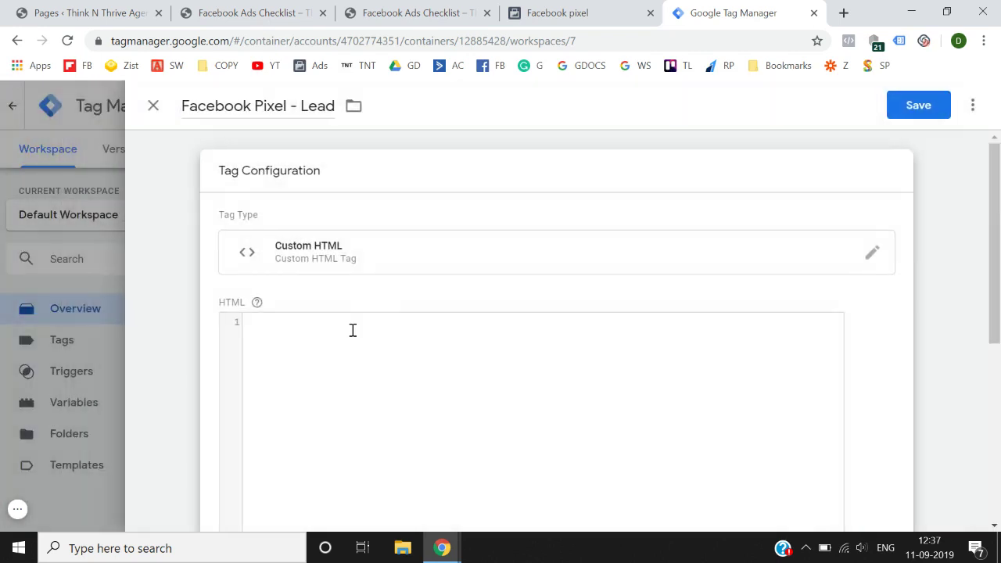
Paste the copied Facebook Lead event code into the tag's HTML field.
scroll(353, 331, "down", 2)
left_click(327, 258)
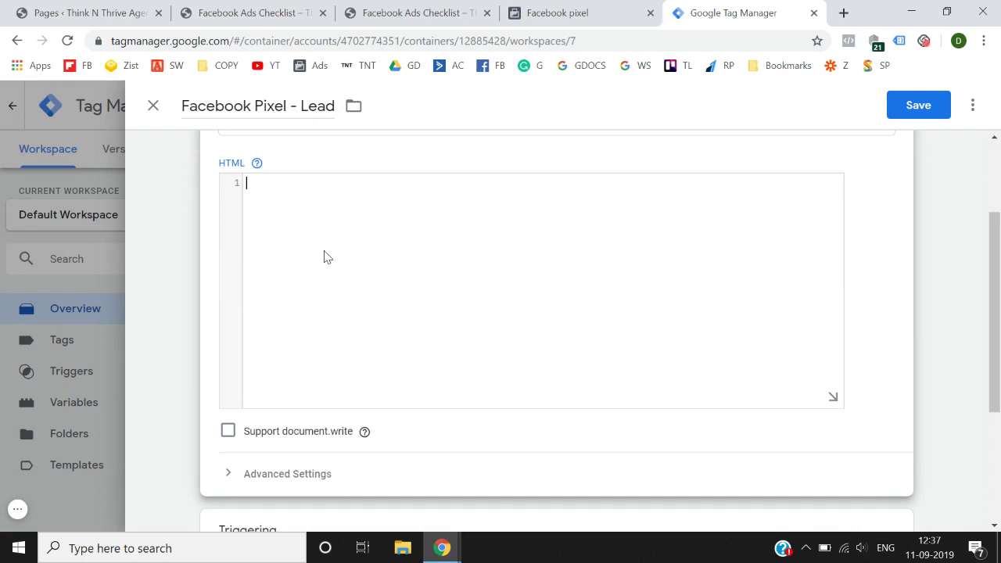
key("ctrl+v")
Open the trigger selection for the tag and copy the full URL of the site's /thanks/ page.
scroll(327, 257, "down", 3)
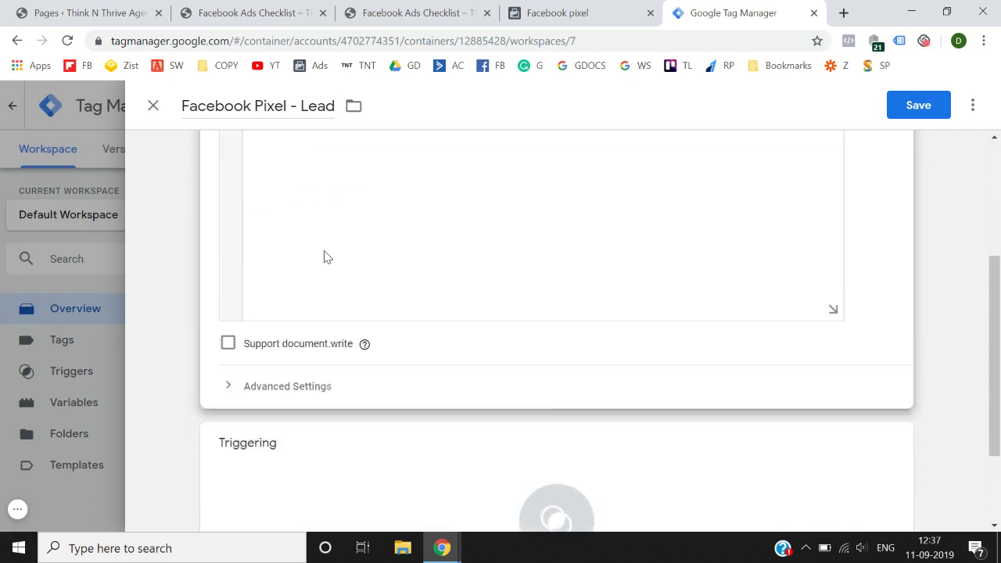
left_click(544, 386)
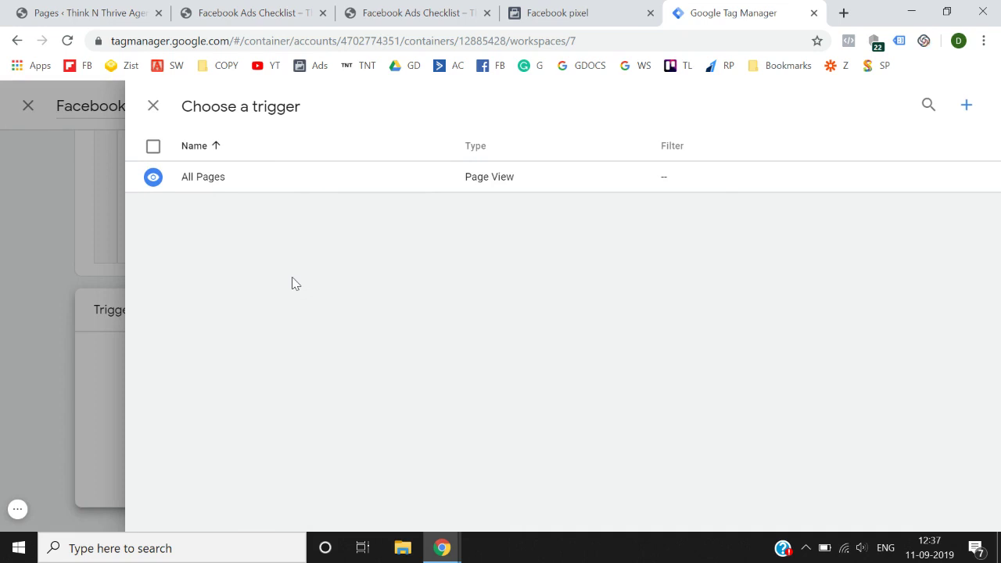
left_click(406, 10)
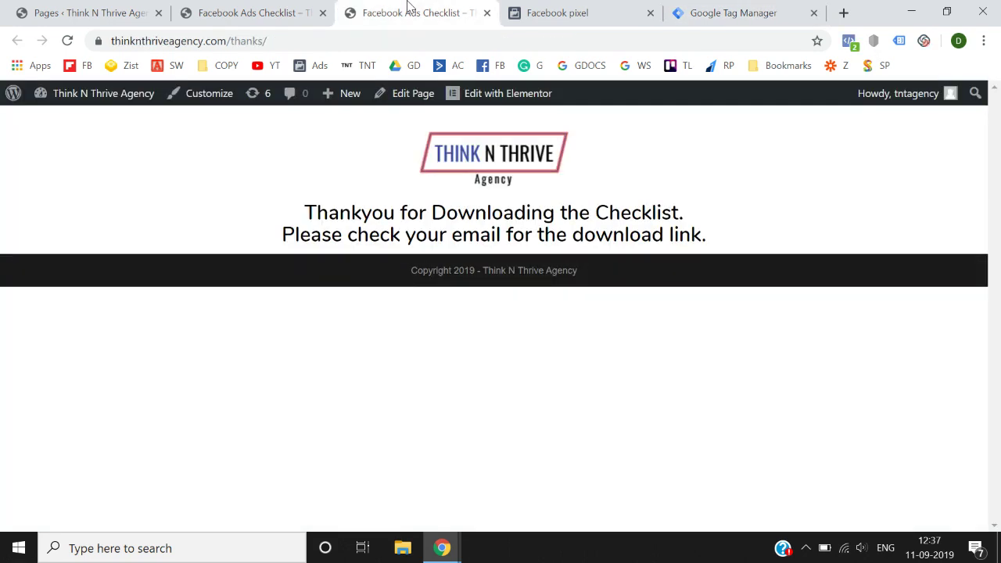
left_click(316, 41)
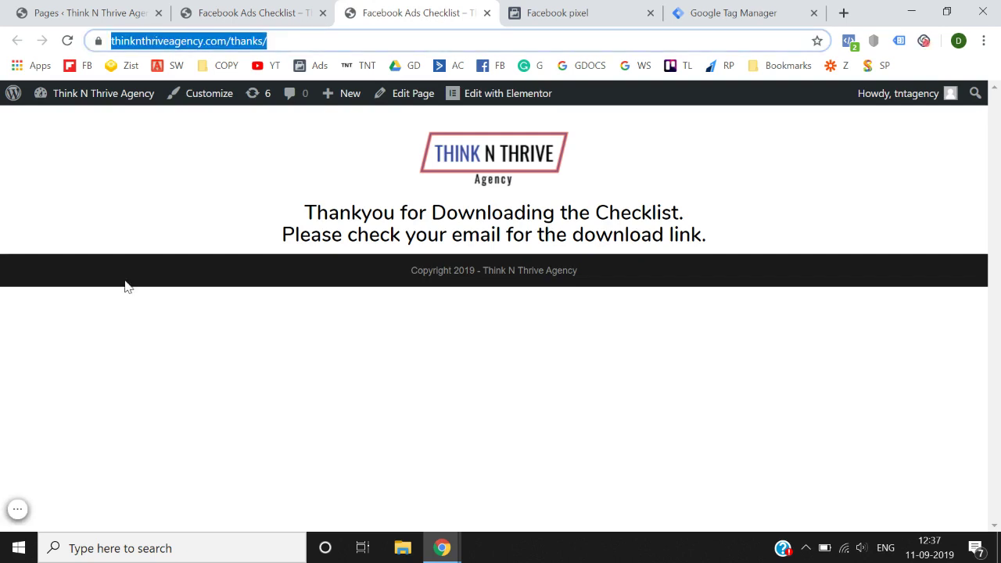
left_click(546, 8)
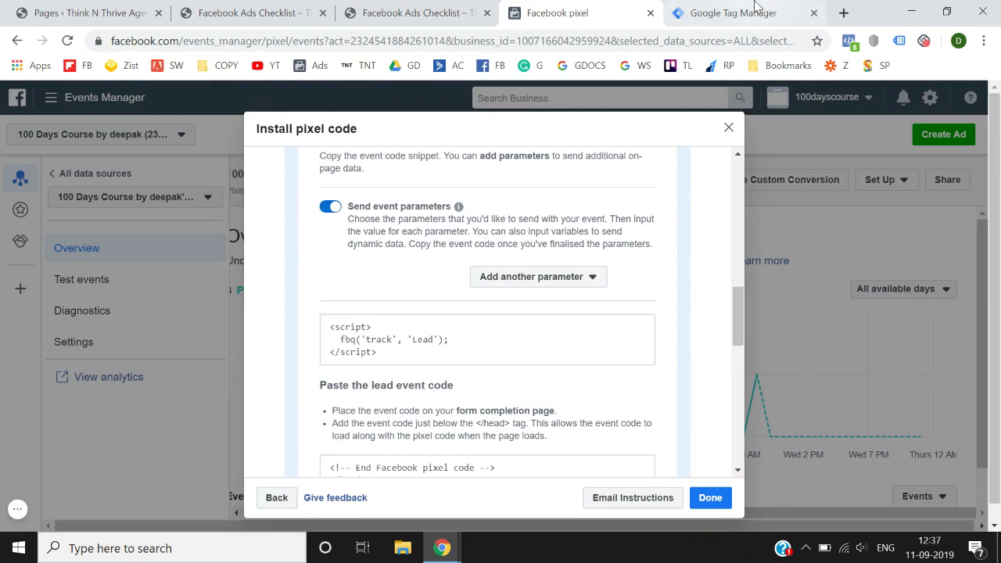
left_click(756, 10)
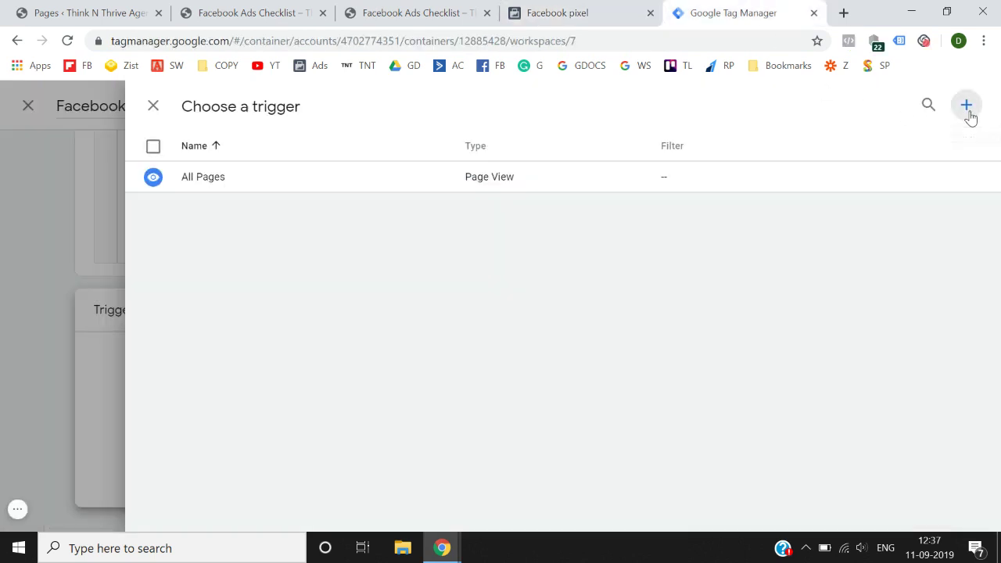
Create a new trigger named "Lead - Thank You Page".
left_click(967, 106)
left_click(273, 106)
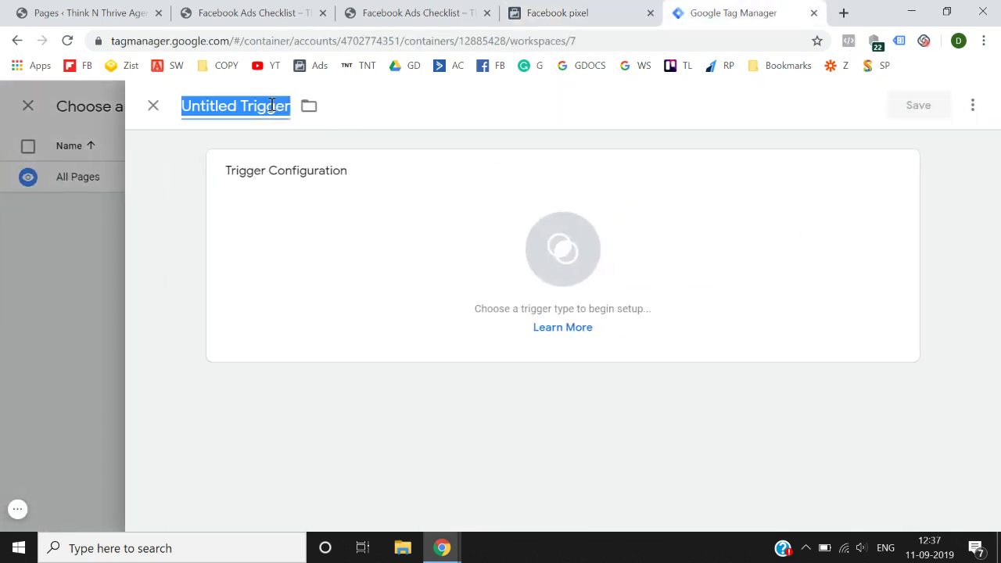
type("Lead")
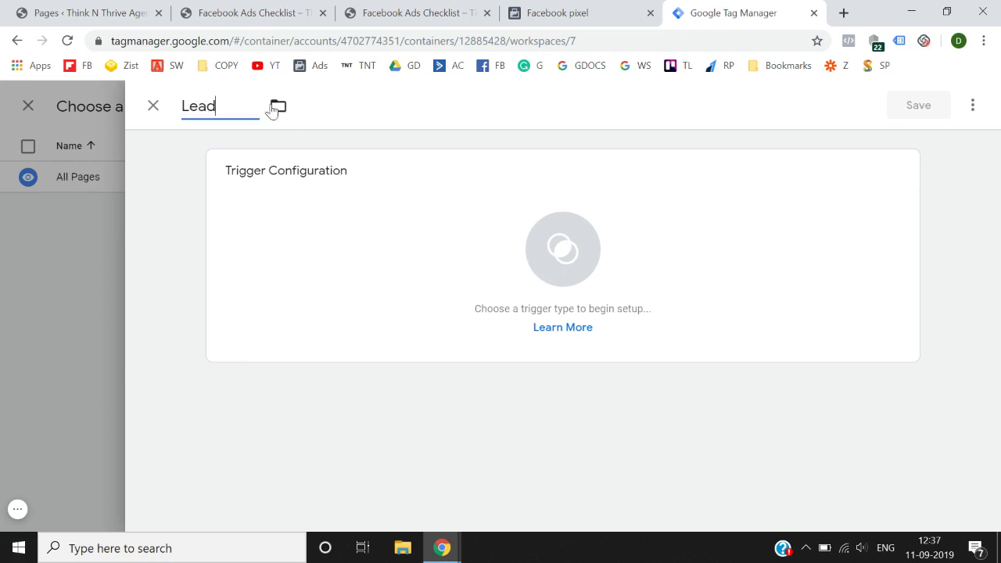
type(" - Thank You Page")
Set the trigger type to Page View and make it fire on Some Page Views.
left_click(587, 274)
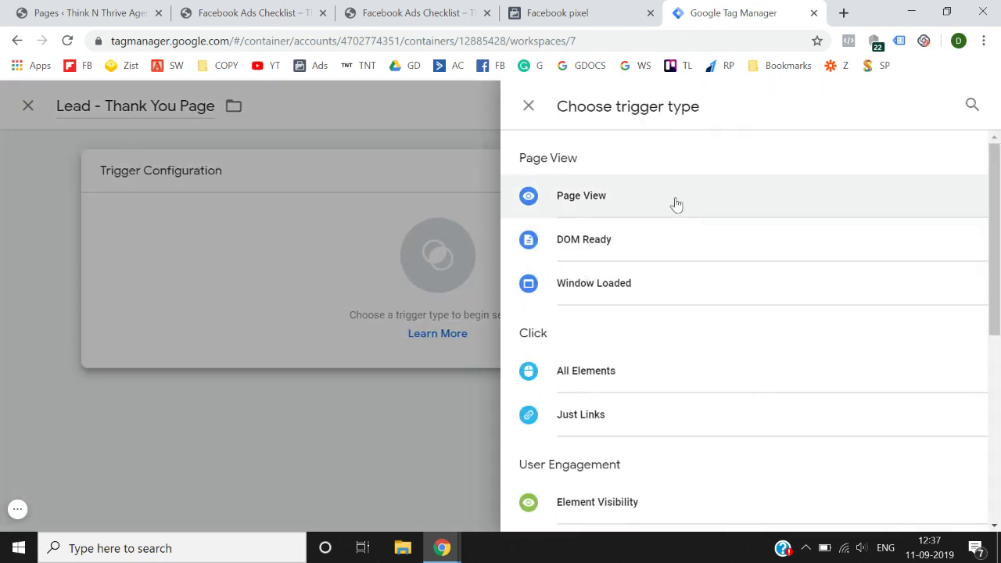
left_click(624, 213)
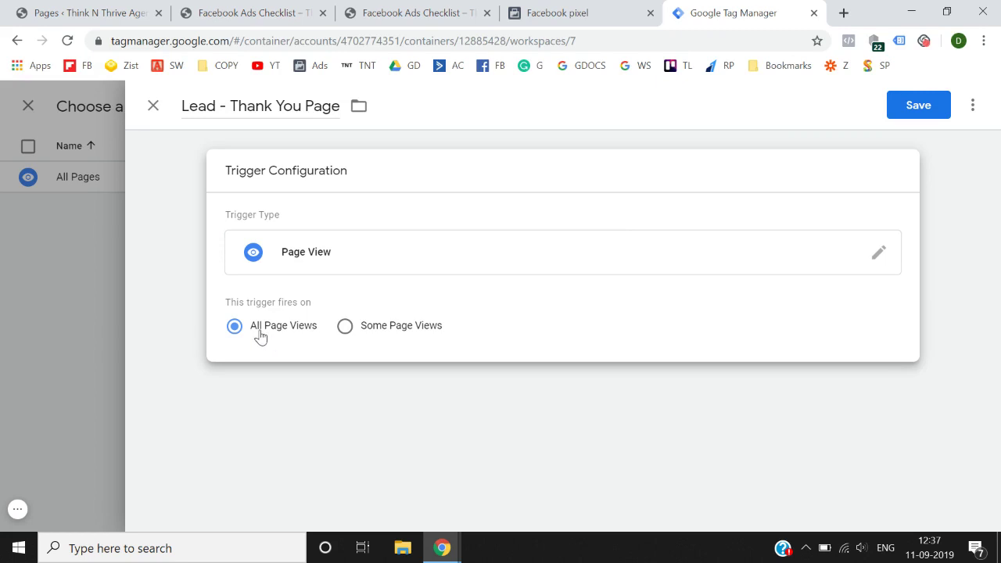
left_click(369, 332)
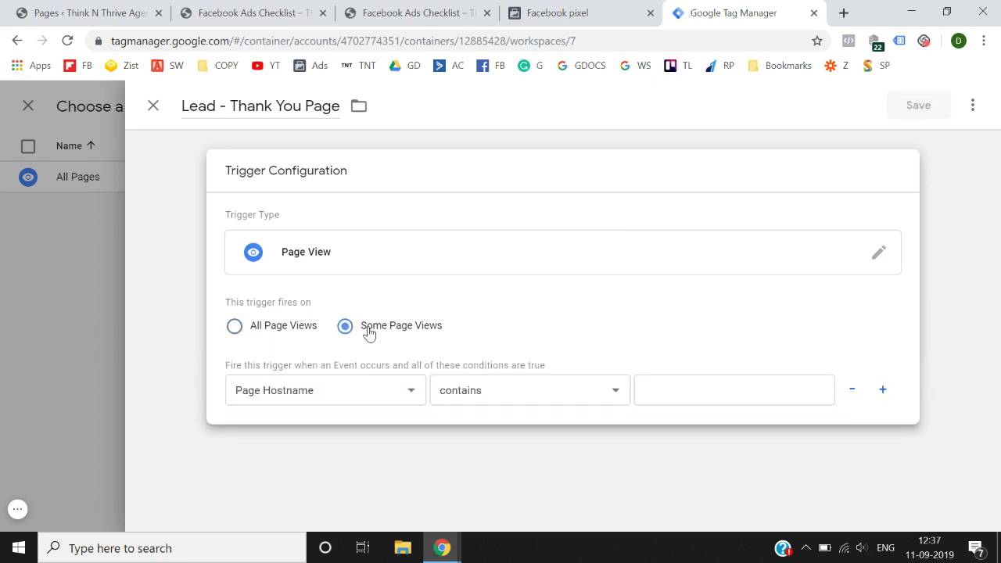
left_click(361, 400)
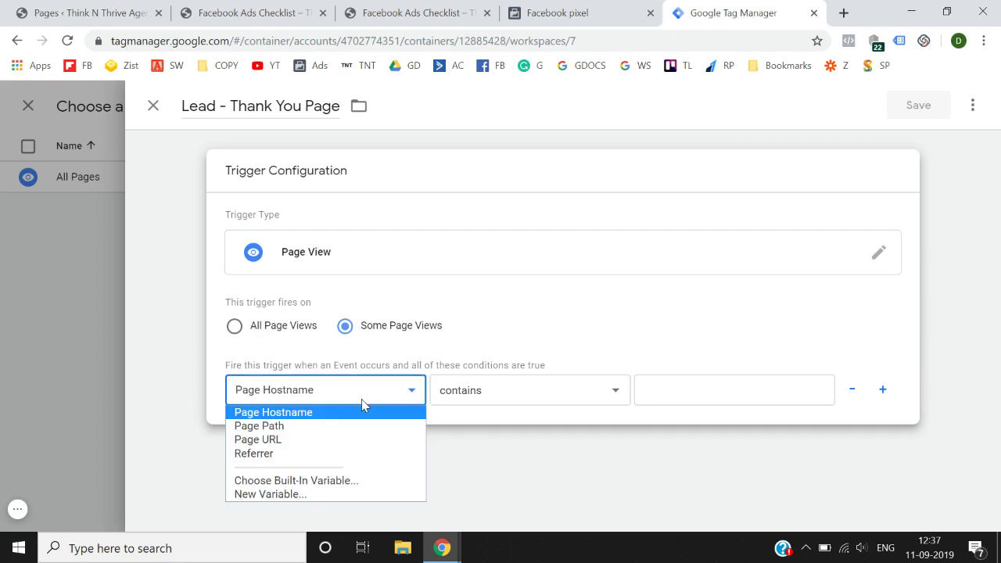
left_click(340, 441)
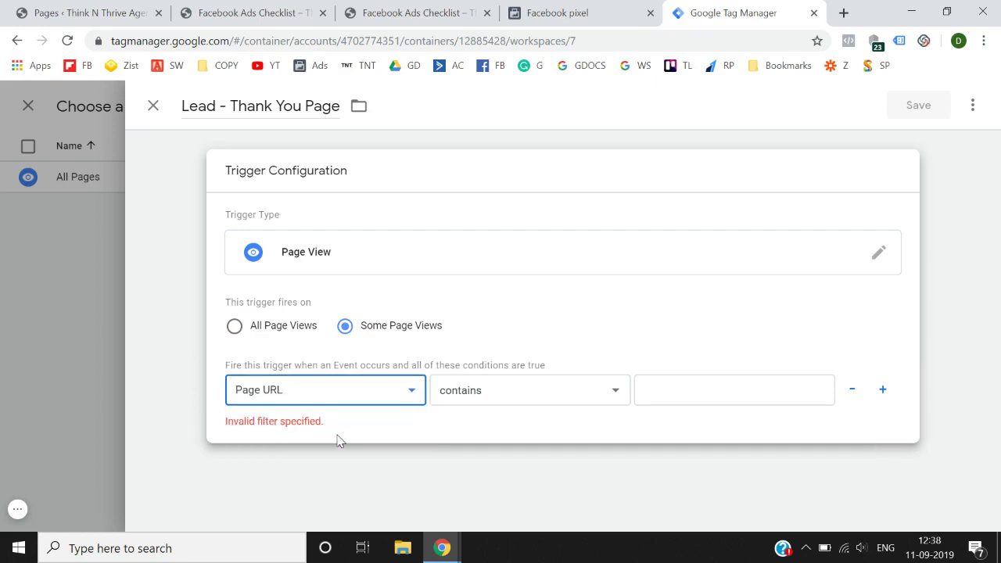
left_click(494, 403)
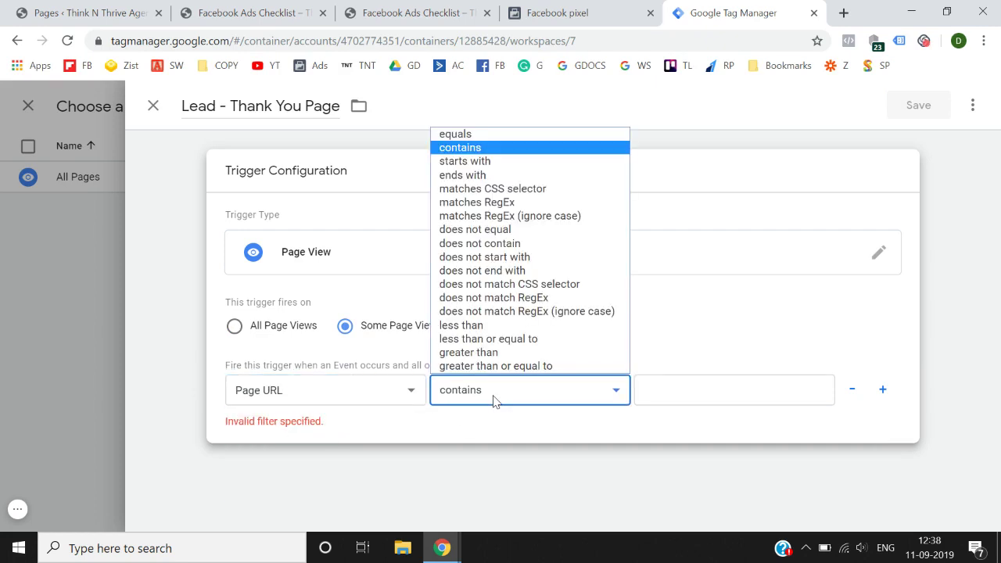
left_click(513, 133)
left_click(407, 6)
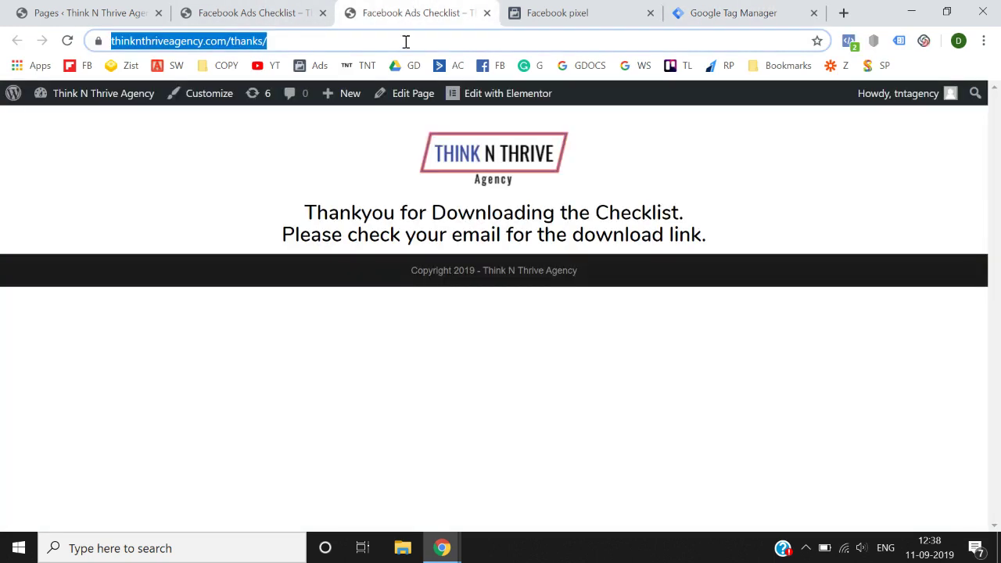
left_click(714, 10)
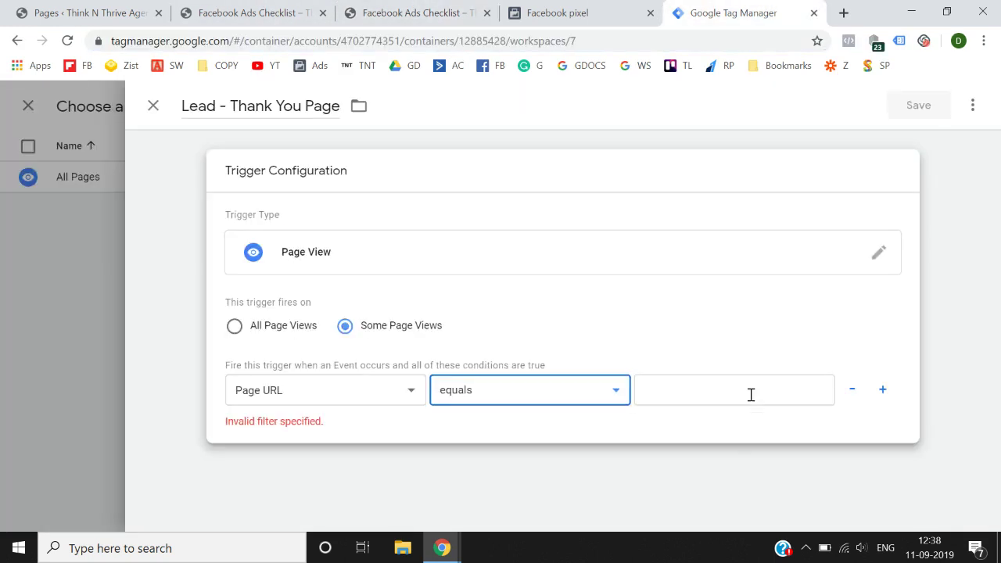
left_click(731, 393)
key("ctrl+v")
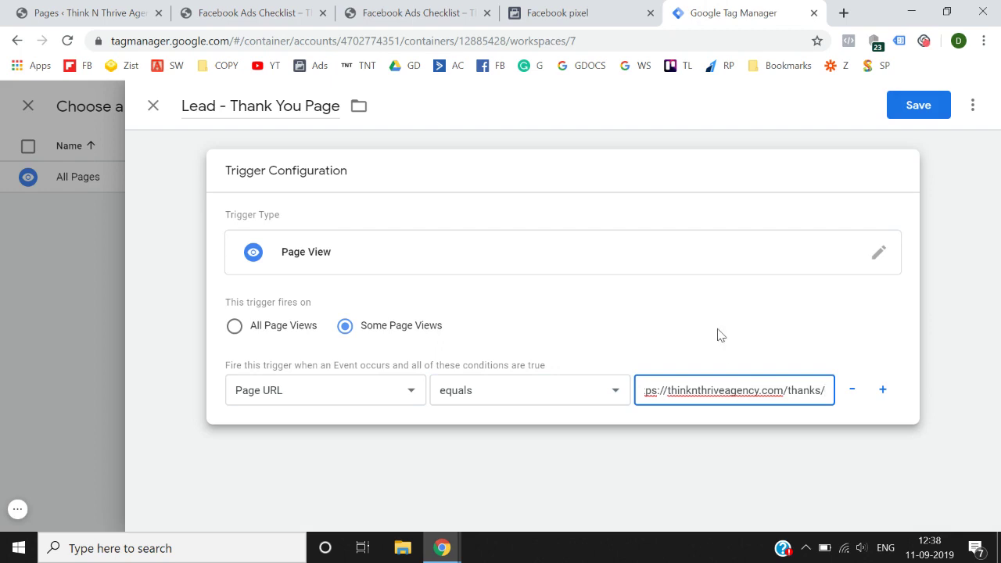
left_click(932, 108)
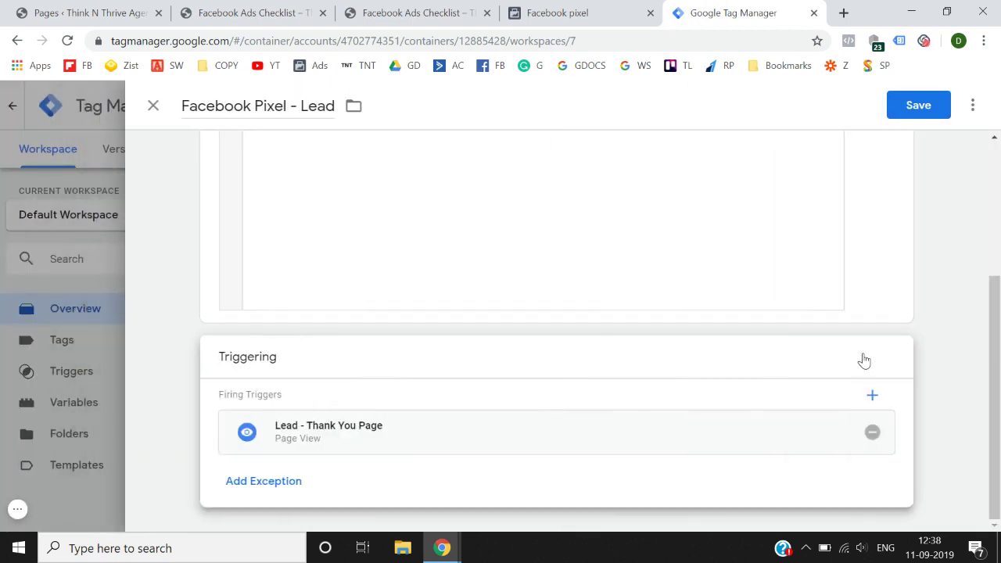
Save the Facebook Pixel - Lead tag and publish the workspace changes without a version name or description.
left_click(927, 104)
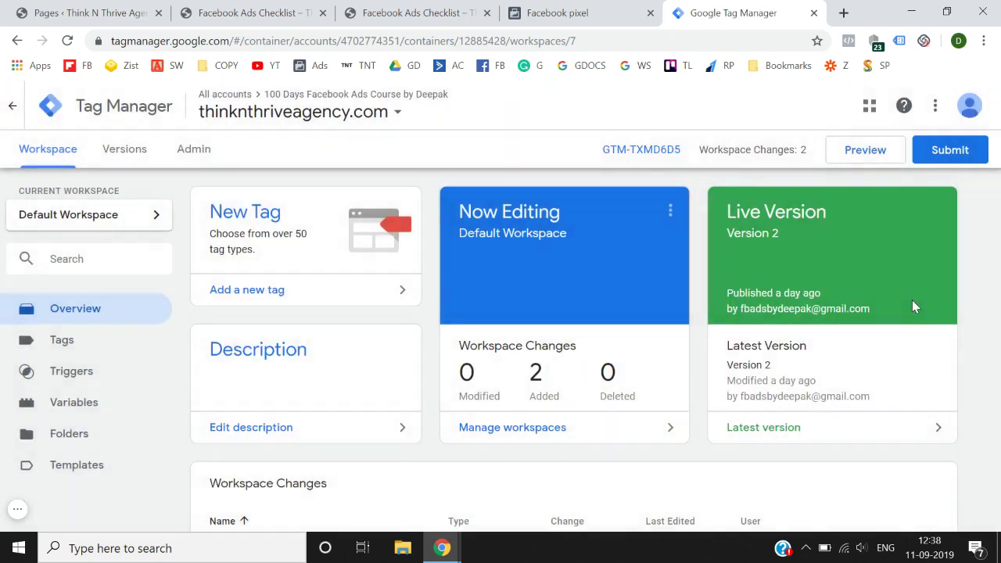
left_click(942, 156)
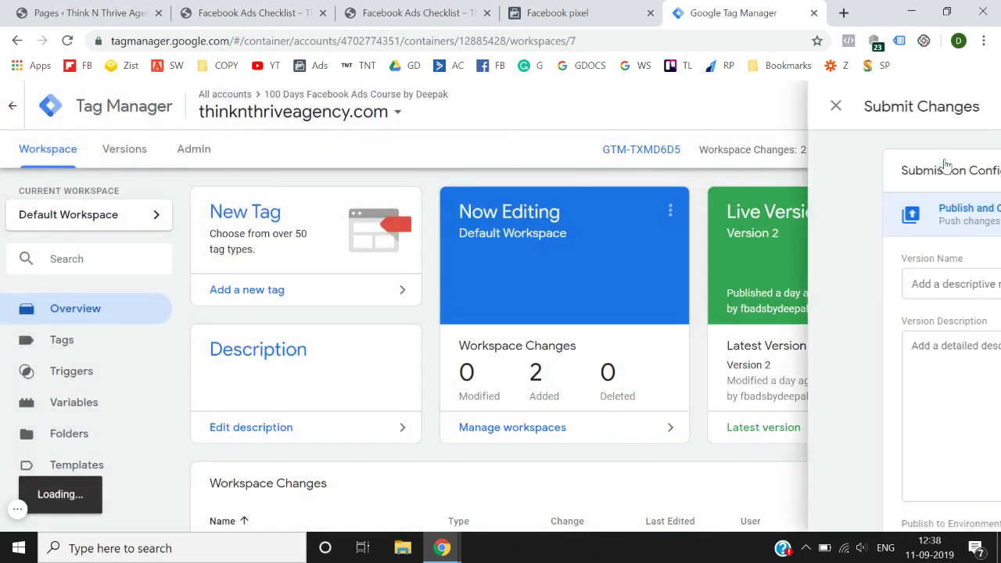
left_click(954, 104)
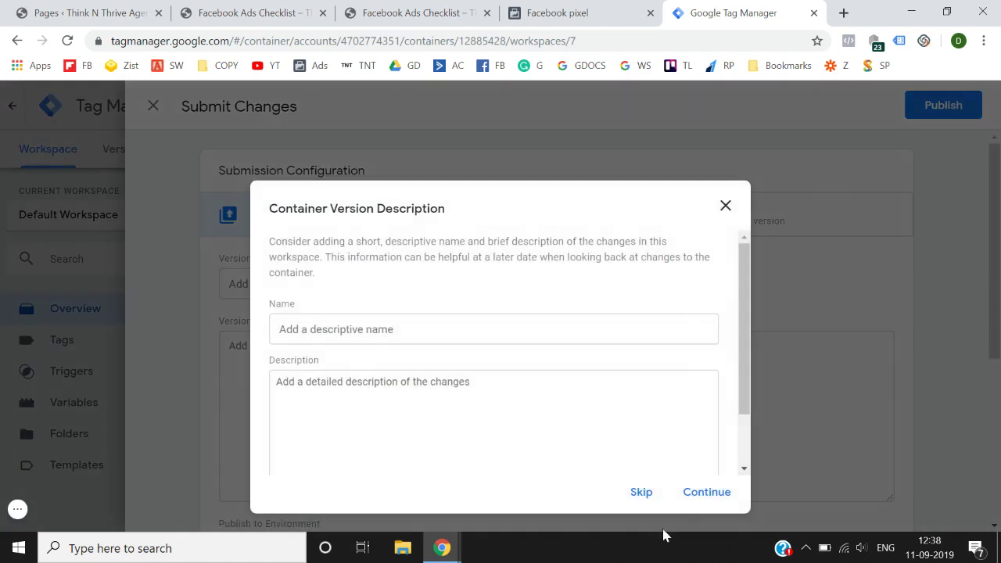
left_click(707, 492)
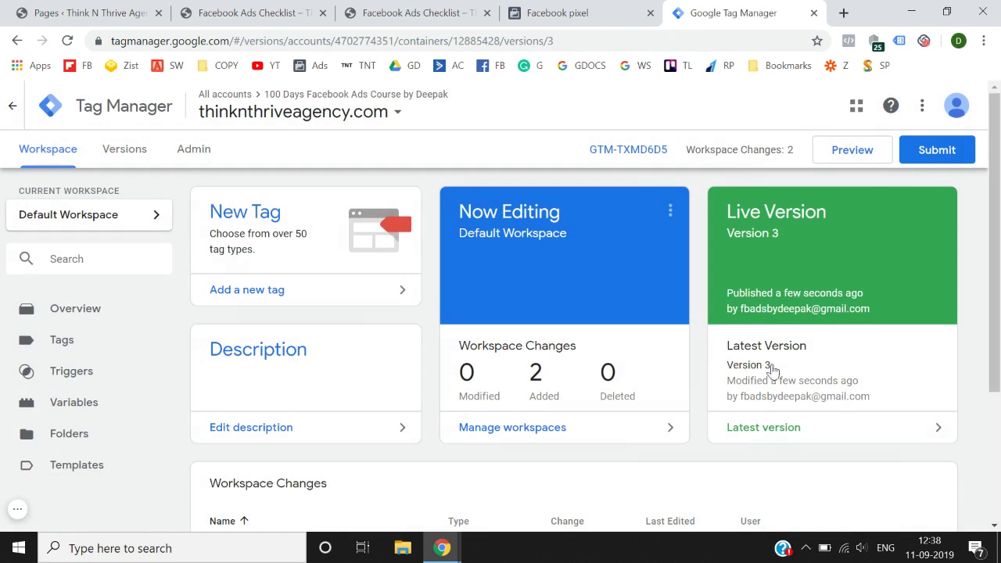
Return to the container's workspace from the published version and turn on preview mode.
left_click(770, 366)
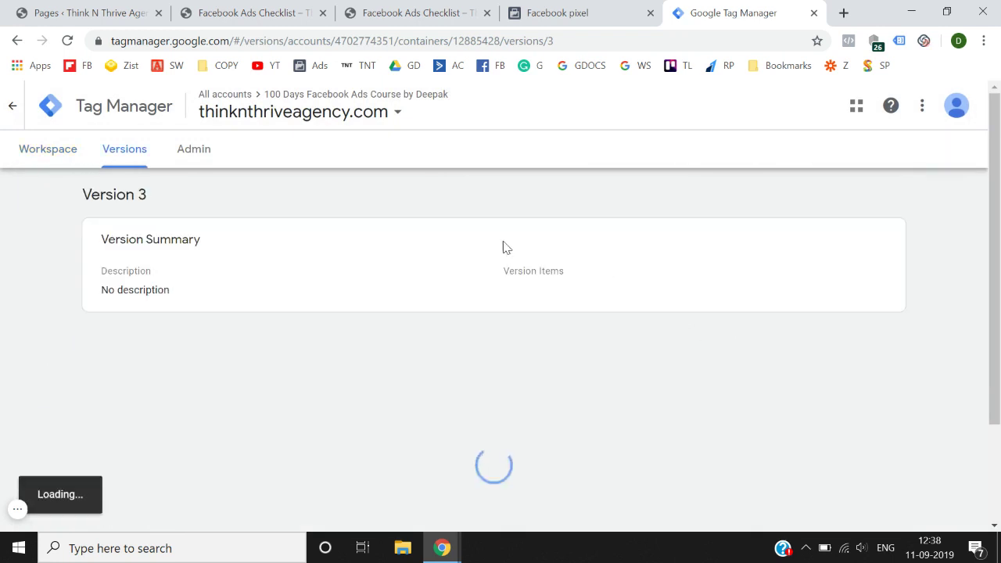
left_click(32, 155)
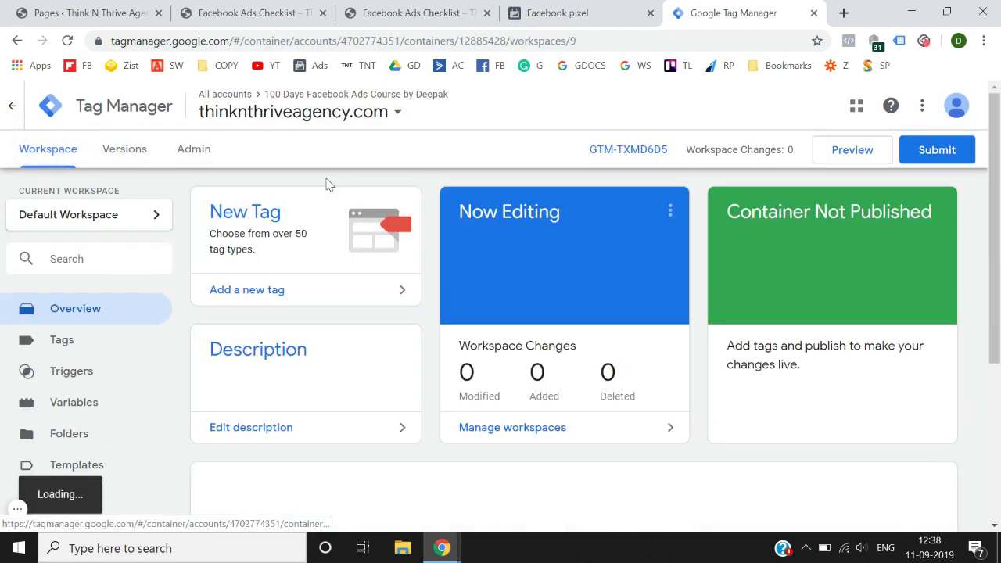
left_click(852, 154)
left_click(851, 155)
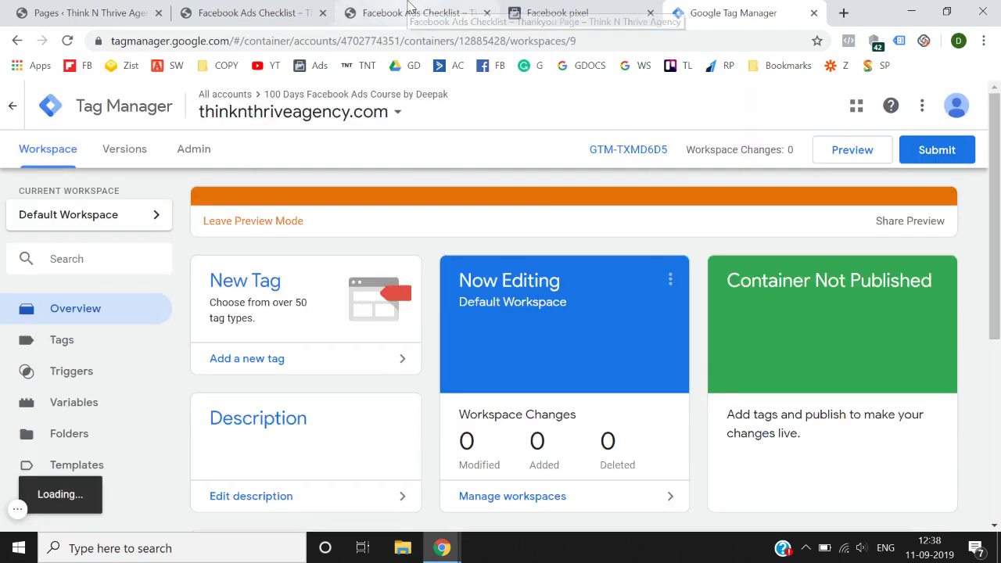
Reload the /thanks/ page and check the fired tags in the Tag Manager debug pane and the events in Facebook Pixel Helper.
left_click(409, 8)
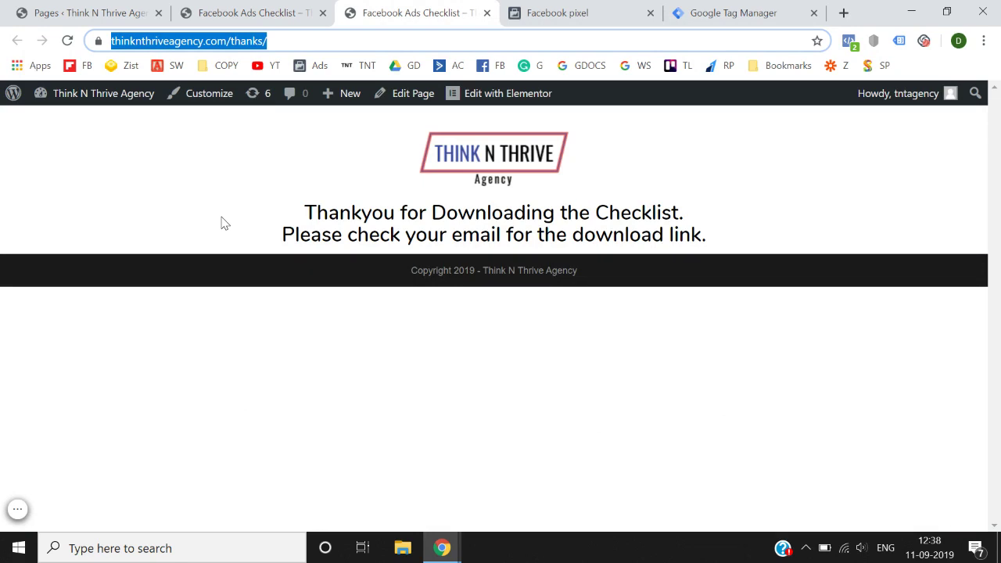
key("Return")
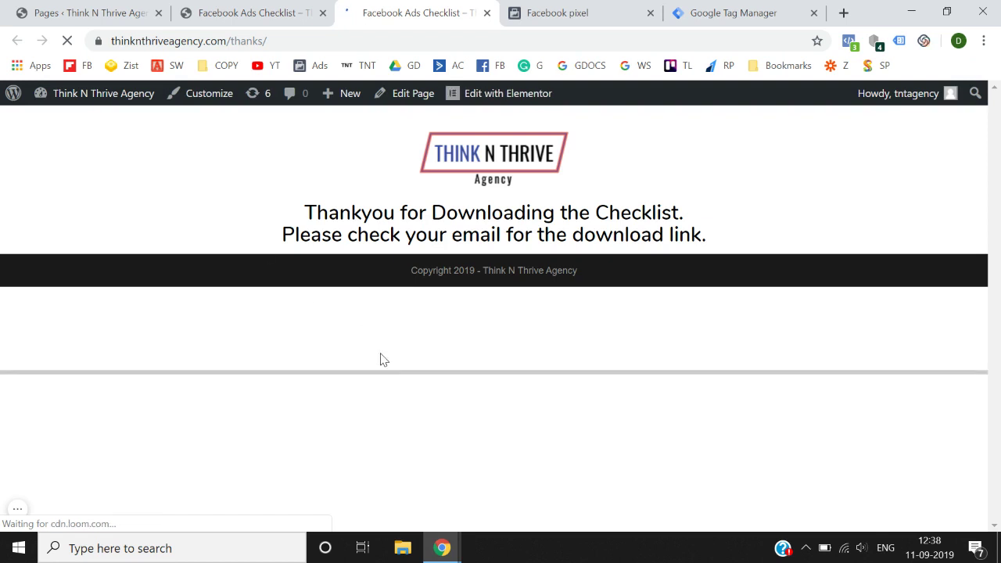
left_click_drag(393, 372, 416, 321)
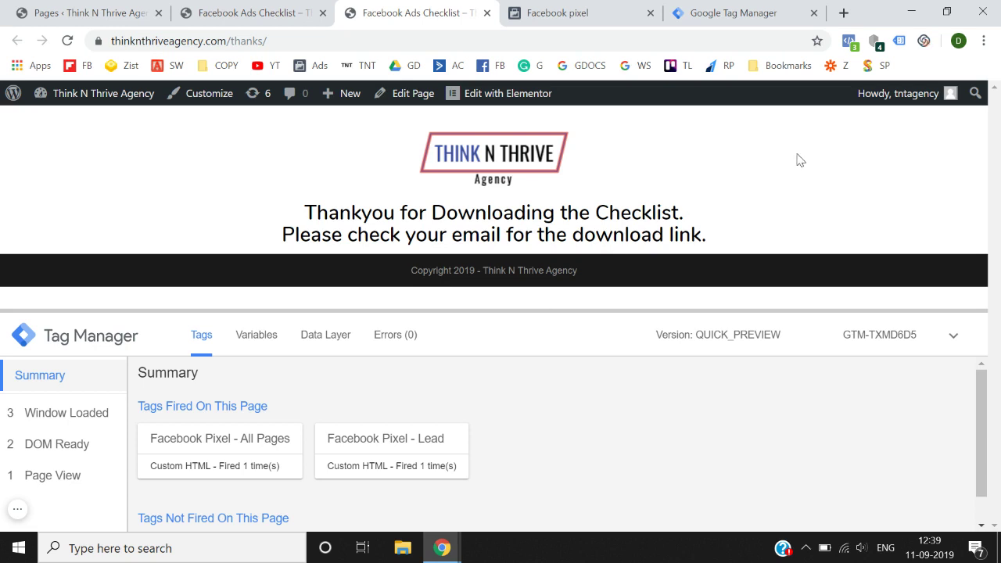
left_click(850, 43)
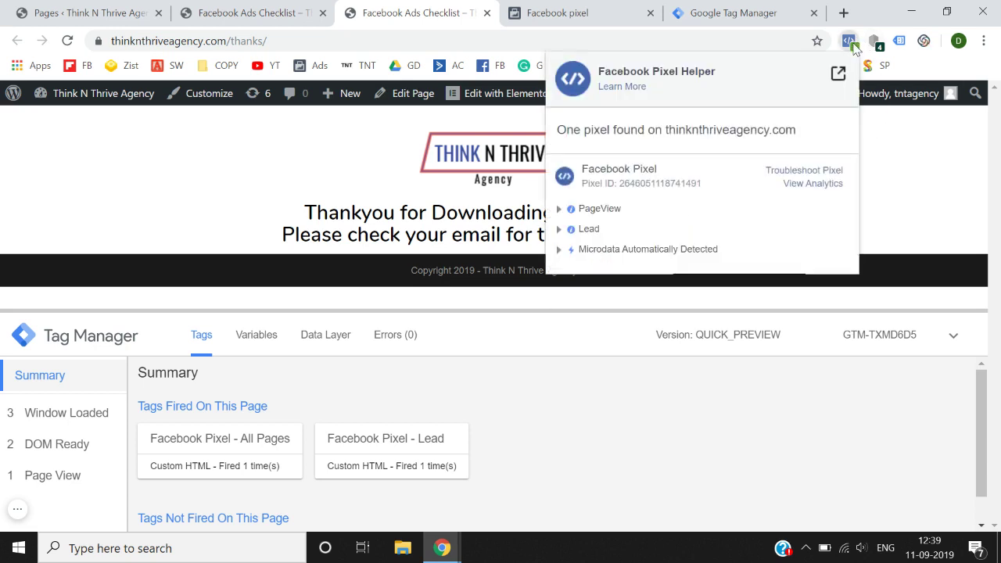
left_click(268, 186)
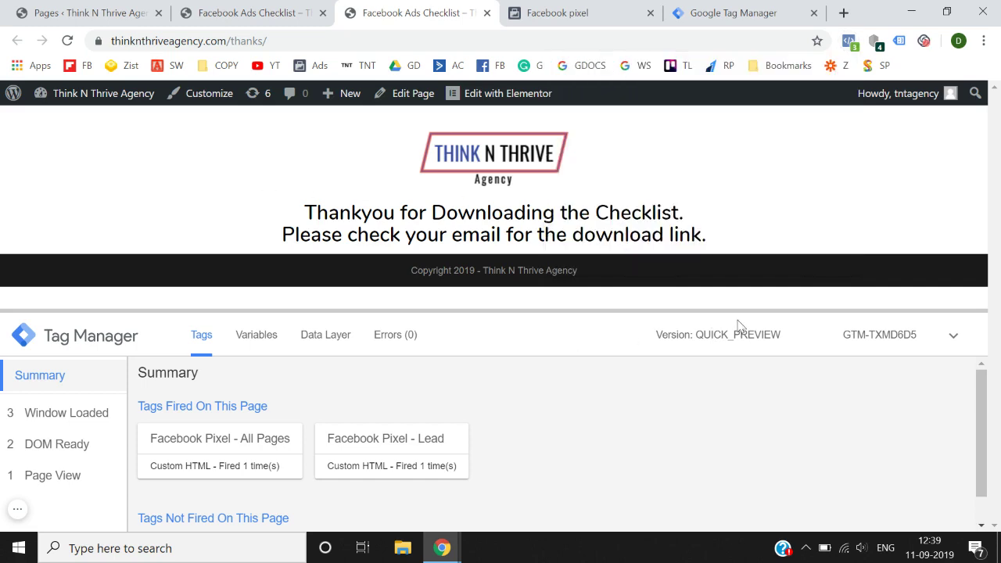
Leave preview mode for the workspace in Google Tag Manager and reload the site's /thanks/ page.
left_click(696, 10)
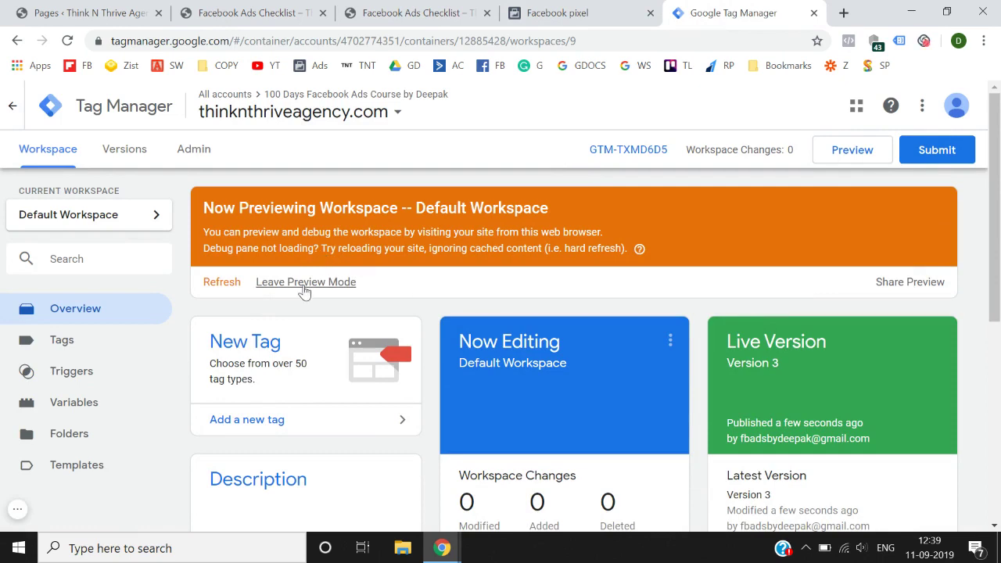
left_click(305, 283)
left_click(617, 268)
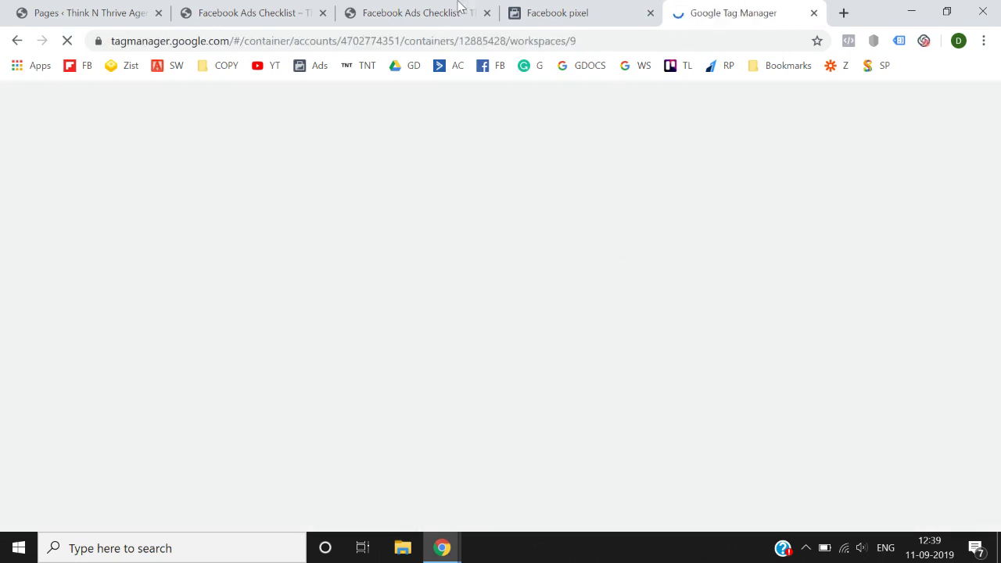
left_click(456, 9)
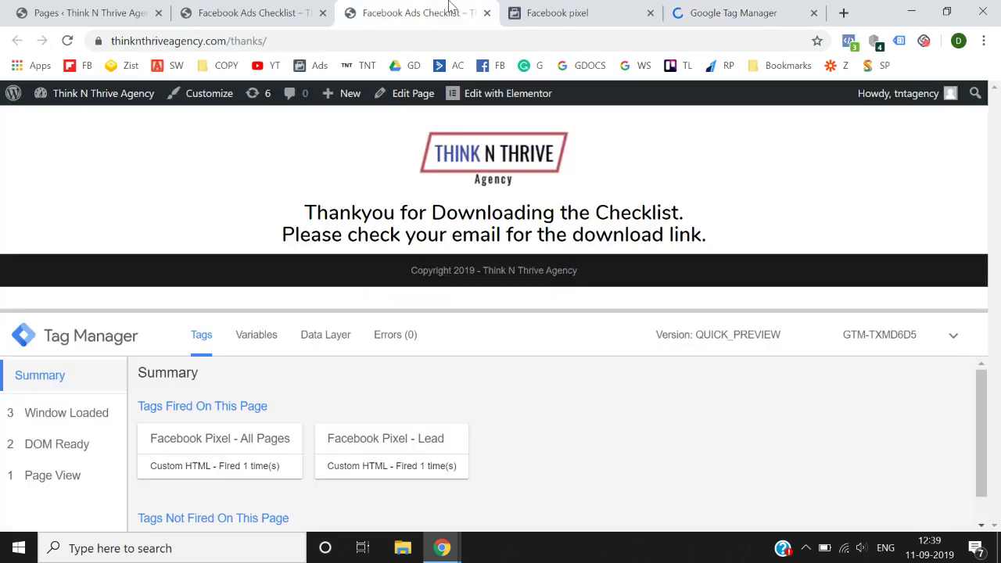
left_click(67, 41)
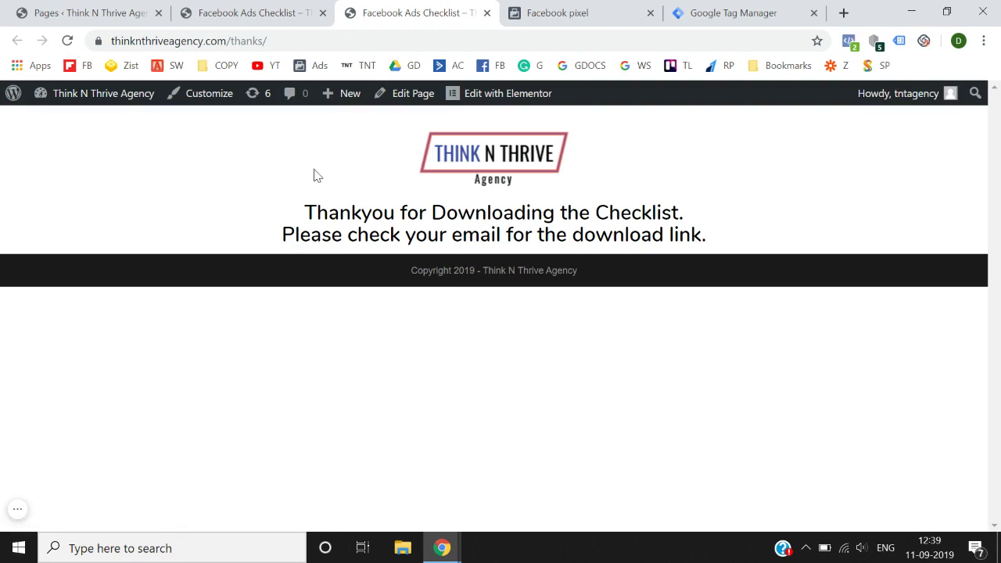
Finish the Install pixel code dialog in Facebook Events Manager and view the pixel's overview.
left_click(578, 11)
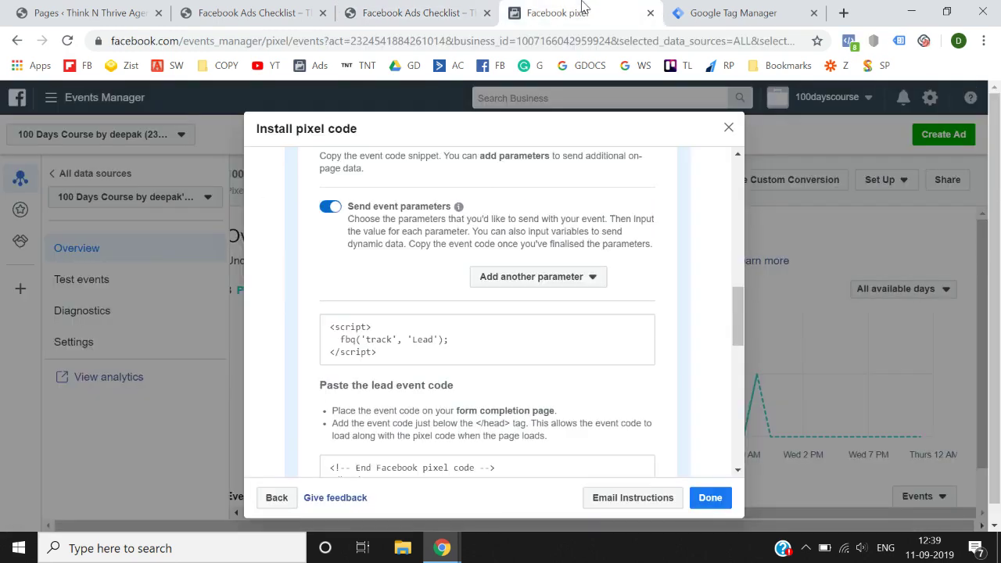
left_click(711, 501)
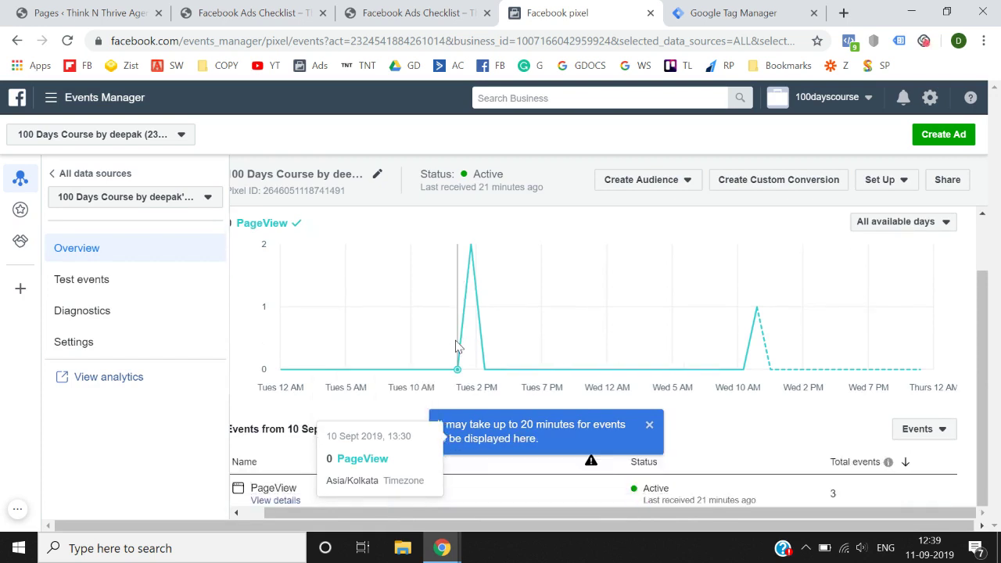
scroll(457, 349, "down", 1)
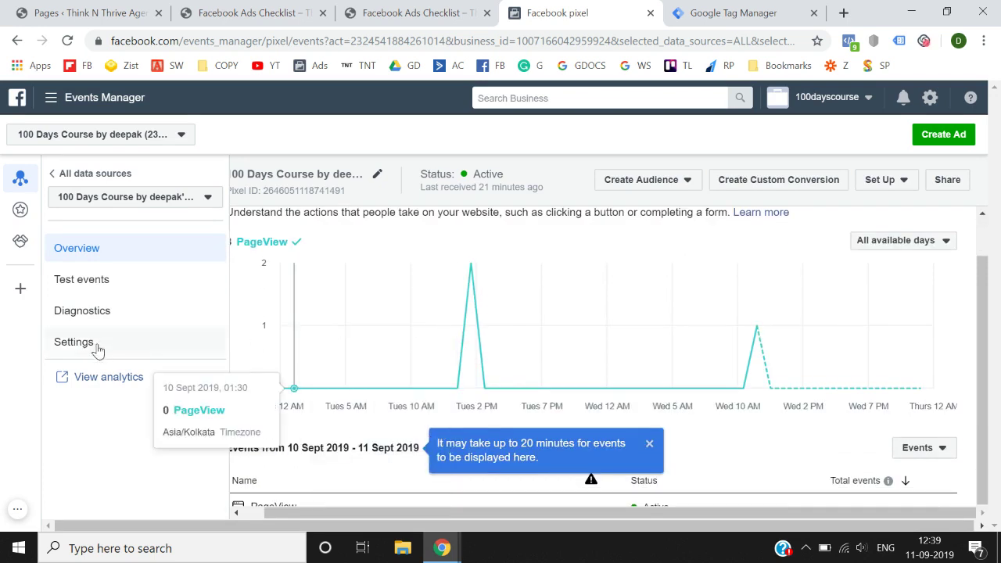
Examine the pixel's settings, including event setup, automatic event tracking, traffic permissions, advanced matching and cookie usage.
left_click(147, 353)
scroll(288, 366, "down", 5)
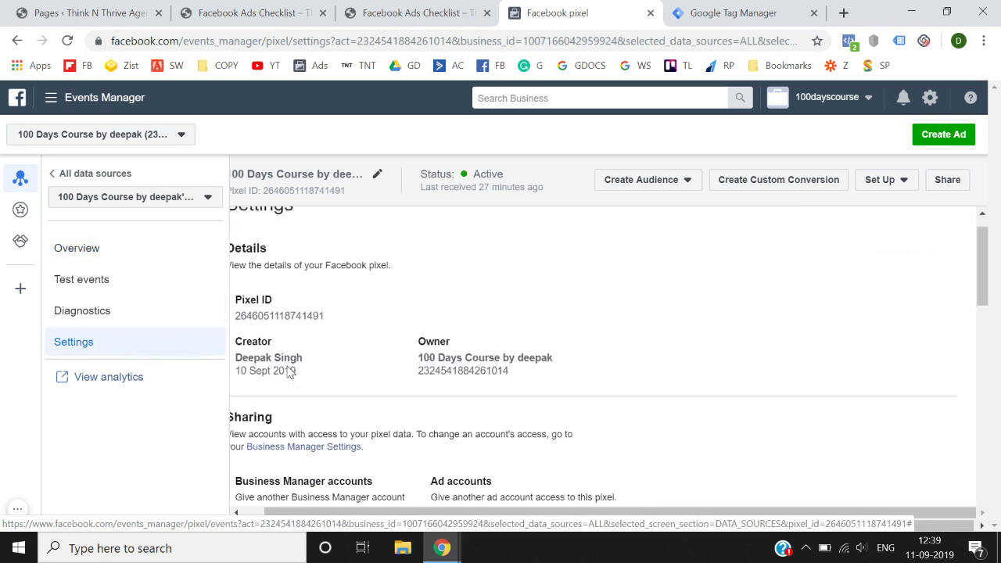
scroll(287, 366, "down", 6)
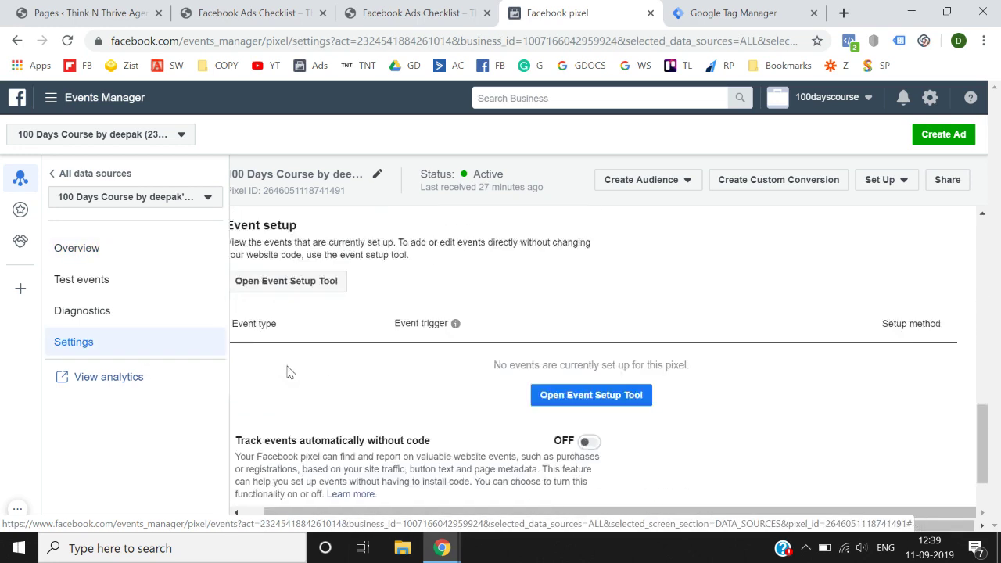
scroll(288, 371, "up", 1)
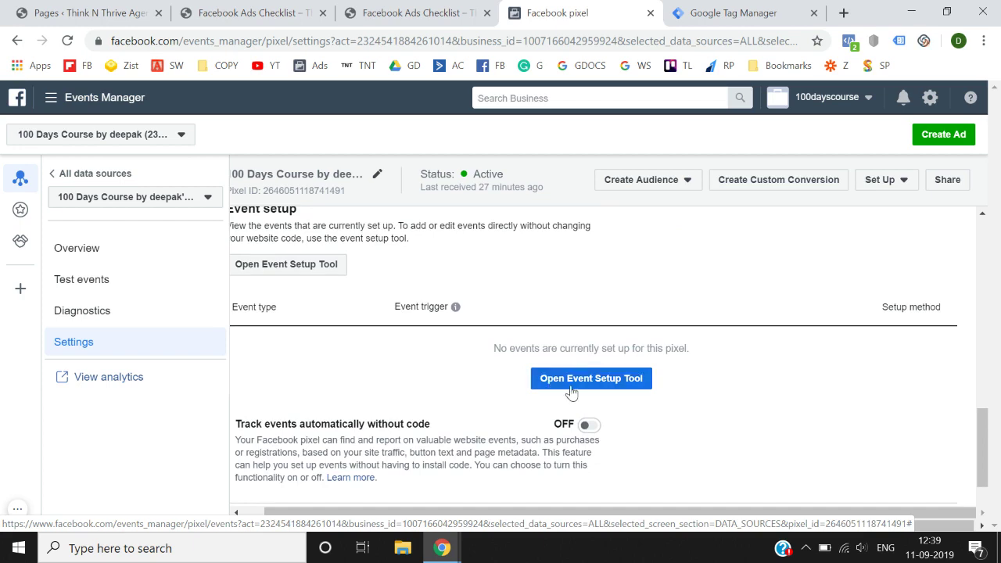
scroll(447, 365, "down", 3)
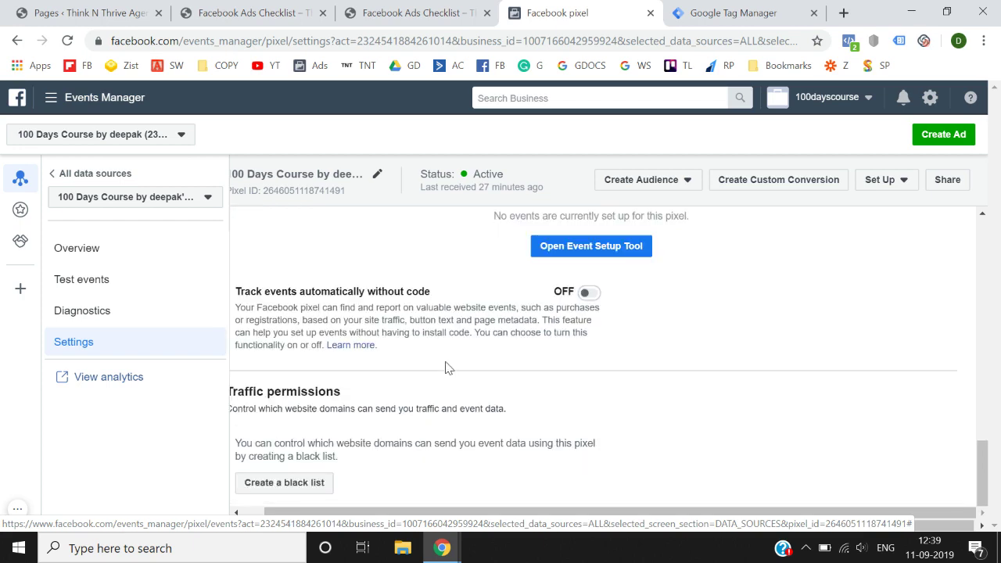
scroll(431, 380, "up", 6)
scroll(429, 381, "up", 1)
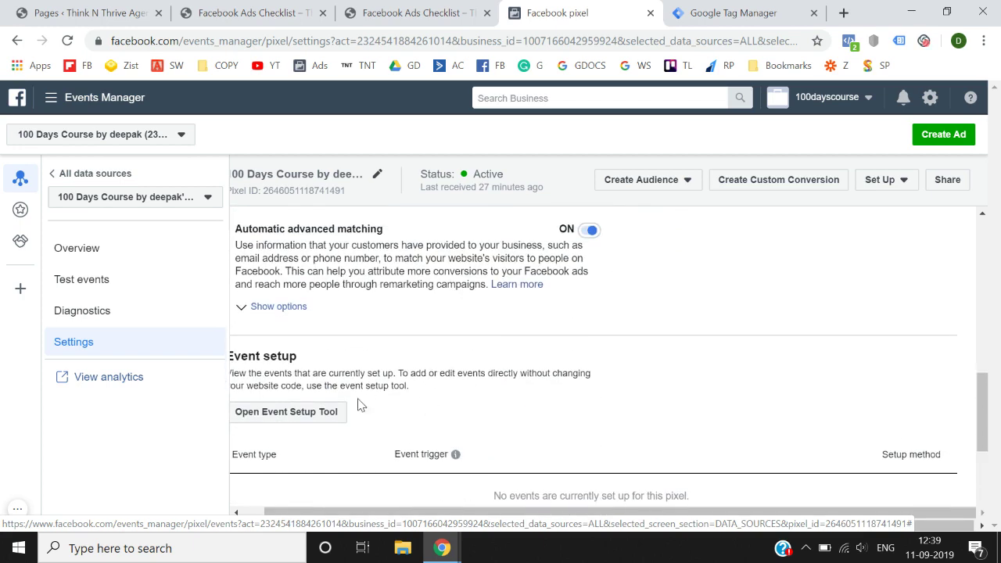
scroll(451, 409, "up", 1)
scroll(451, 409, "up", 8)
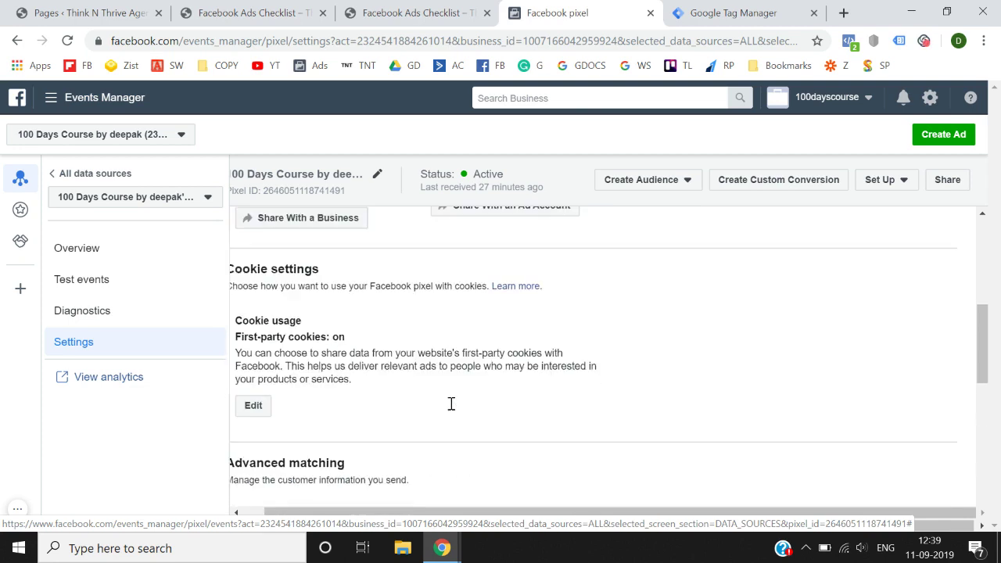
Start a real-time event test for the pixel by opening thinknthriveagency.com from the Test events tool.
left_click(135, 251)
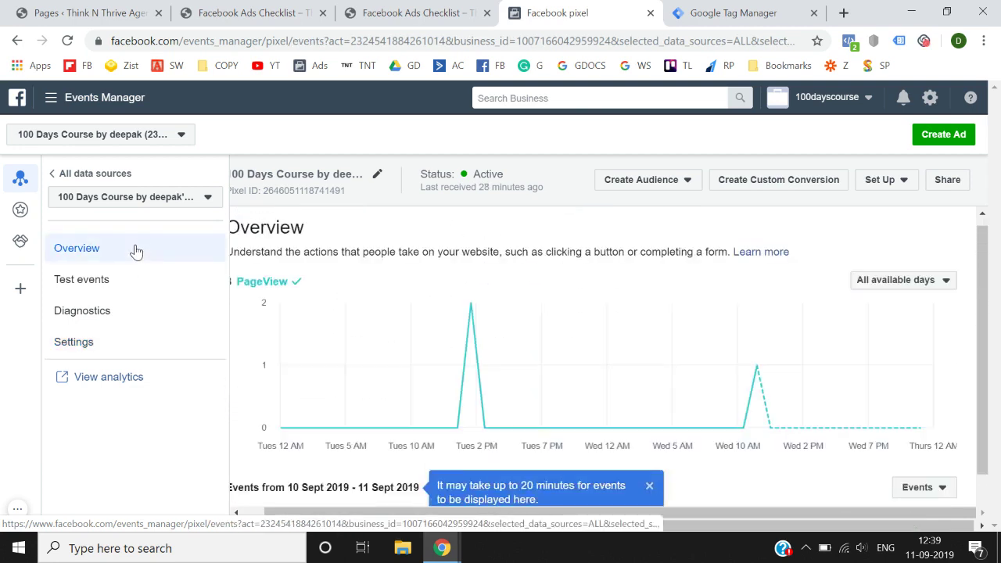
left_click(105, 287)
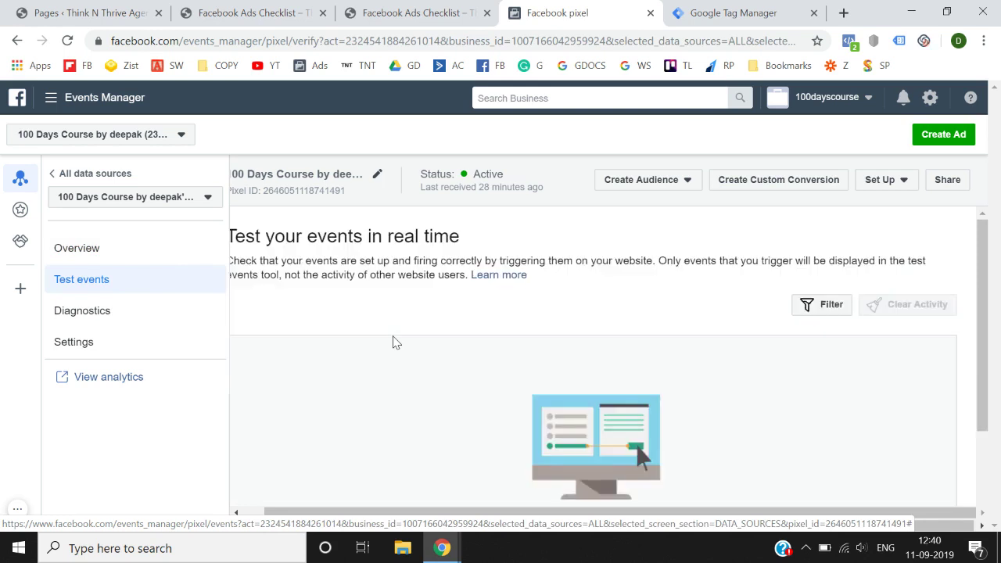
scroll(395, 342, "down", 3)
scroll(396, 342, "up", 3)
scroll(395, 342, "down", 3)
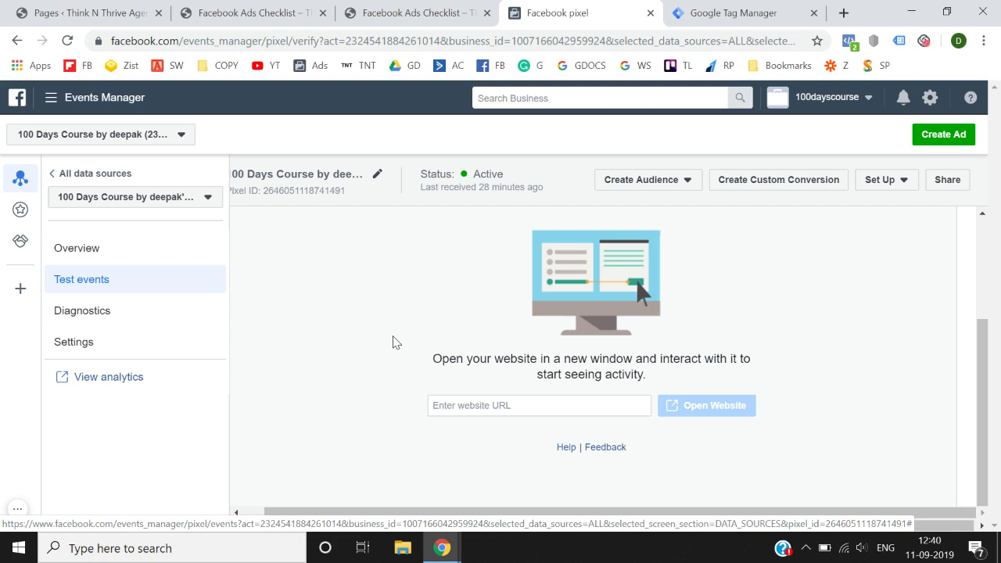
left_click(476, 405)
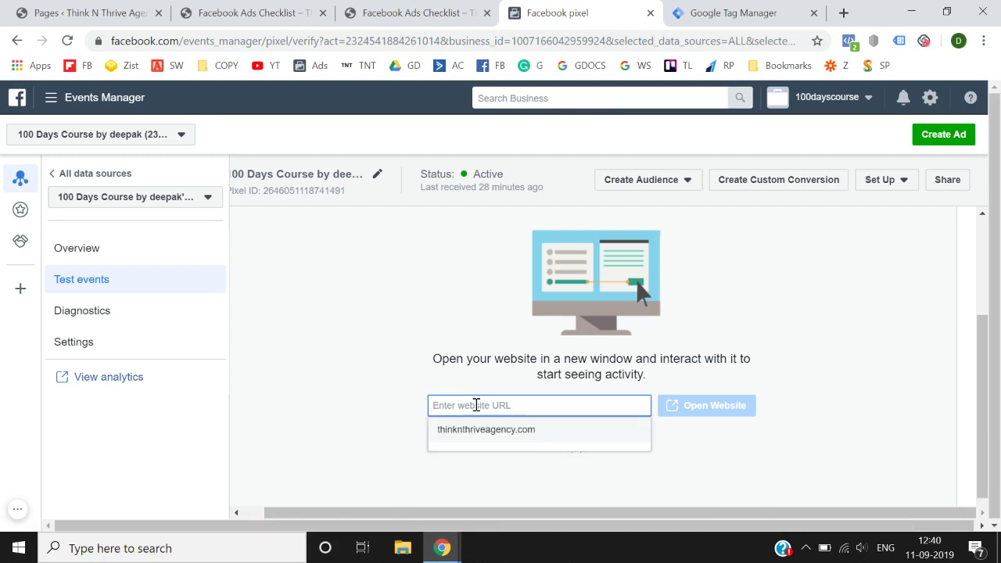
left_click(485, 430)
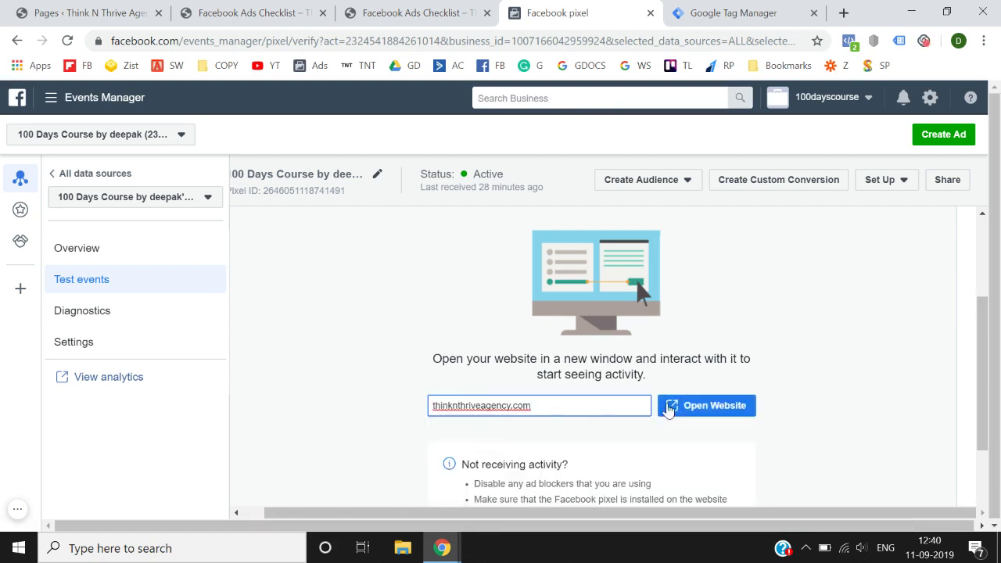
left_click(669, 407)
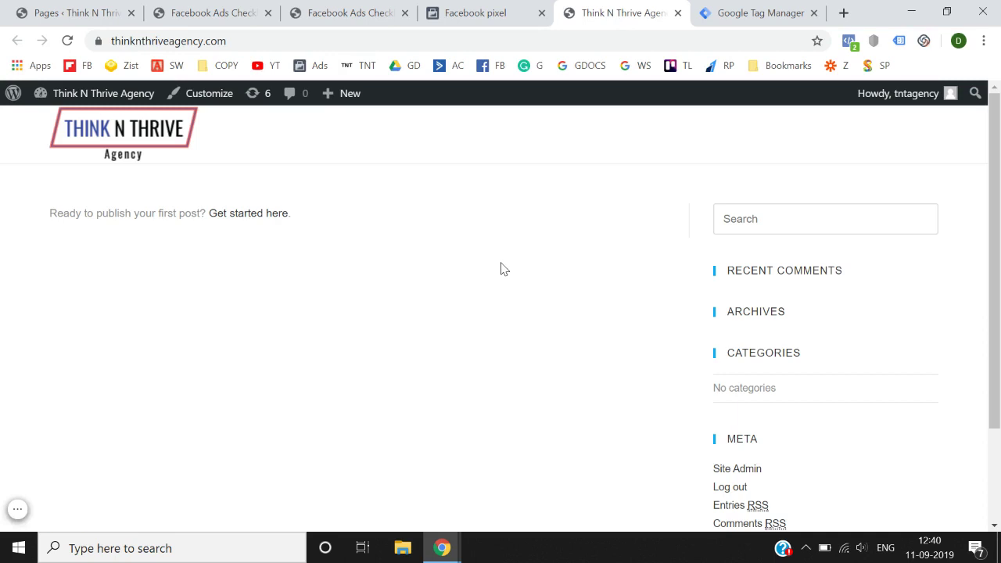
Check the Test events activity recorded for the website's home page.
left_click(473, 9)
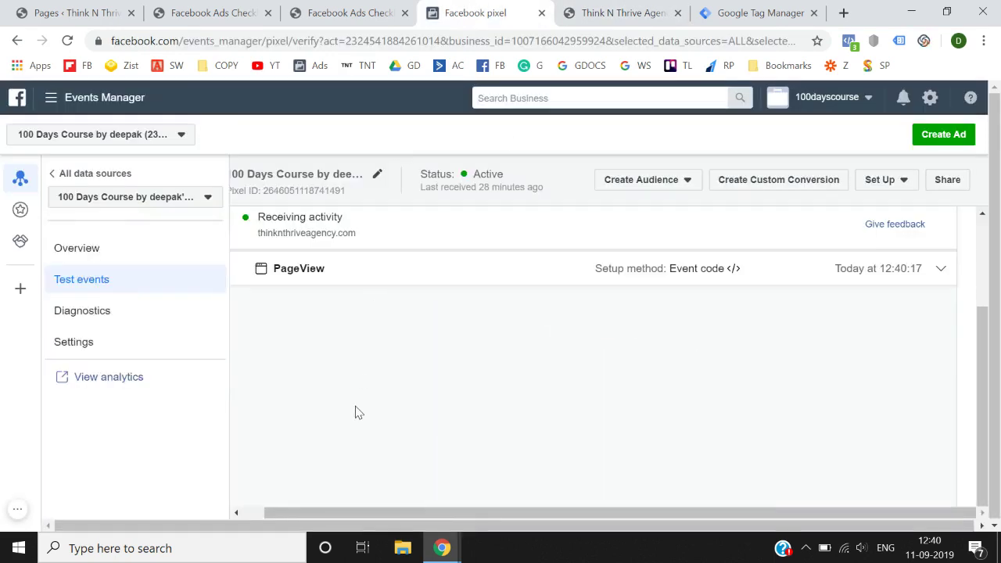
left_click(596, 11)
left_click(485, 11)
left_click(604, 10)
Copy the thank-you page's URL, thinknthriveagency.com/thanks/, and load it in the browser tab opened for the event test.
left_click(316, 6)
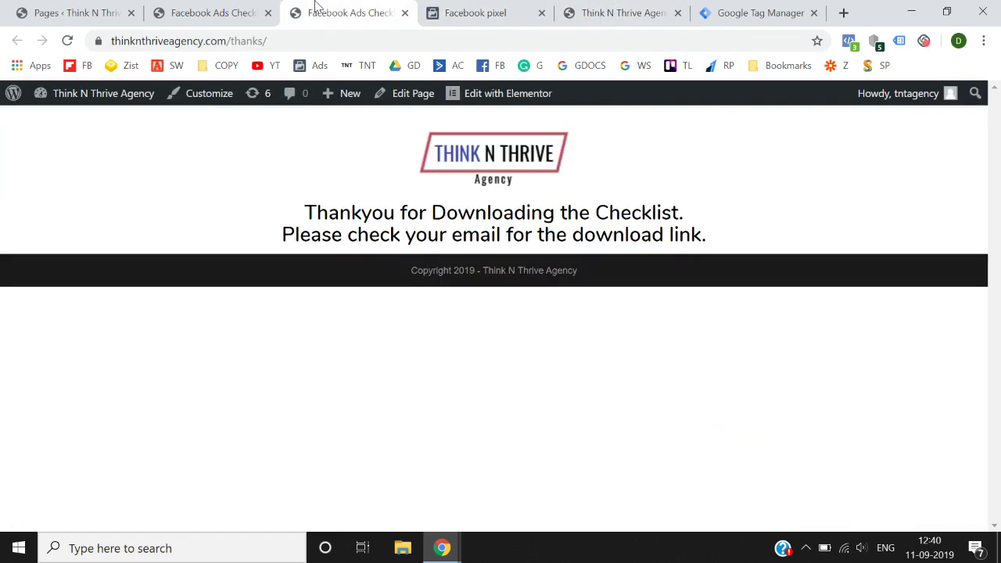
left_click(336, 41)
key("ctrl+c")
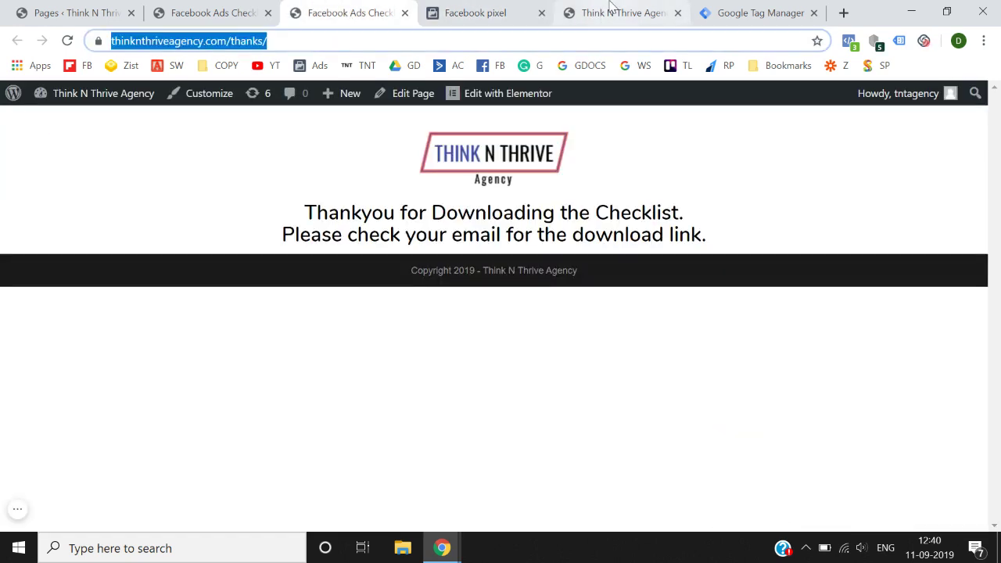
left_click(610, 11)
left_click(600, 41)
key("ctrl+v")
key("Return")
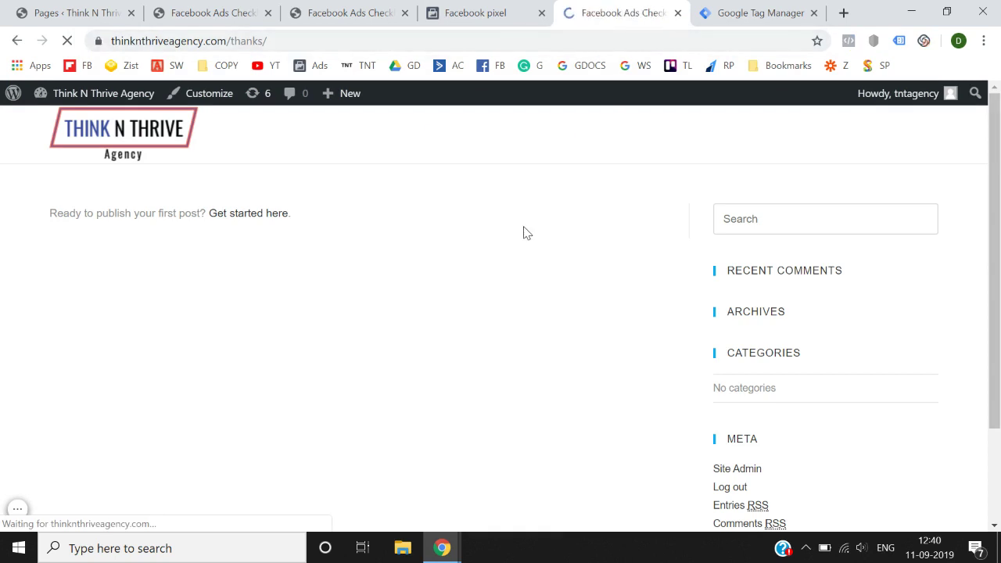
Check the Test events activity for the Lead event and compare it with the thank-you and Facebook Ads checklist pages.
left_click(524, 8)
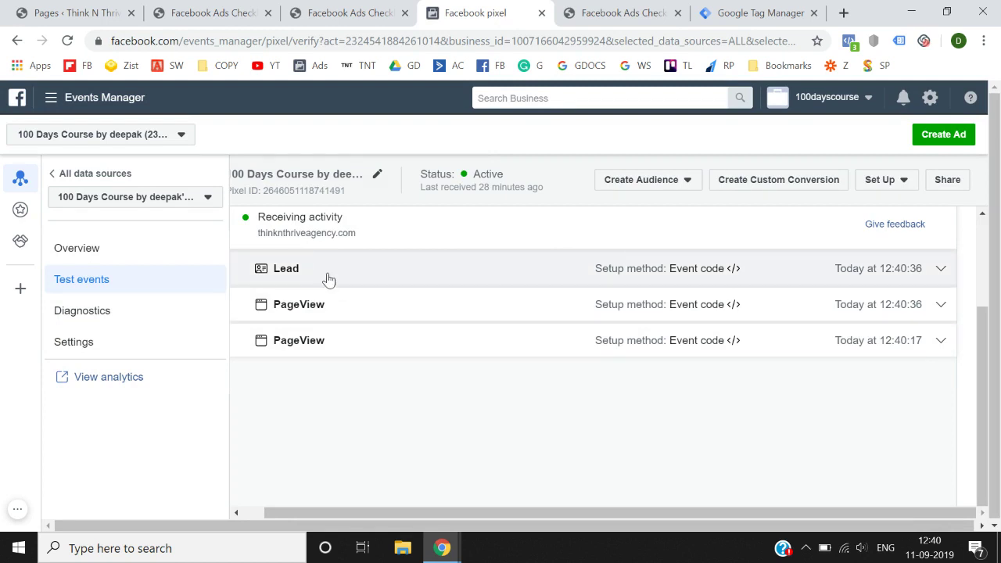
left_click(615, 10)
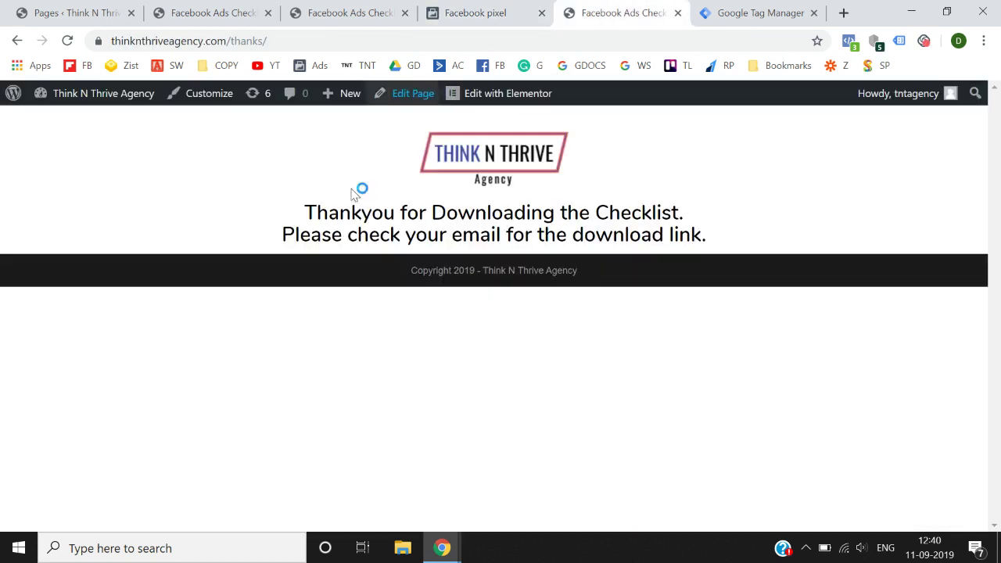
left_click(494, 7)
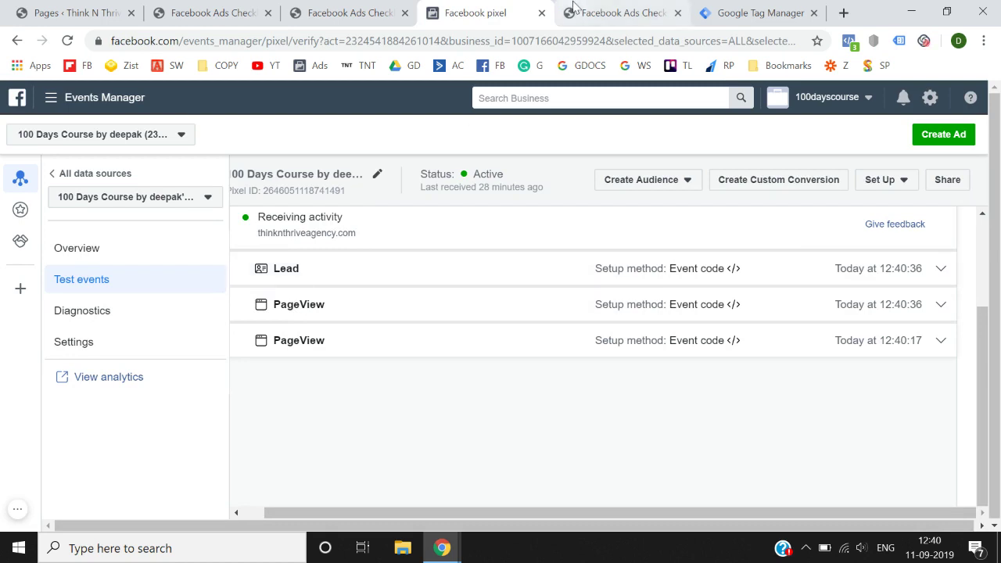
key("ctrl+Tab")
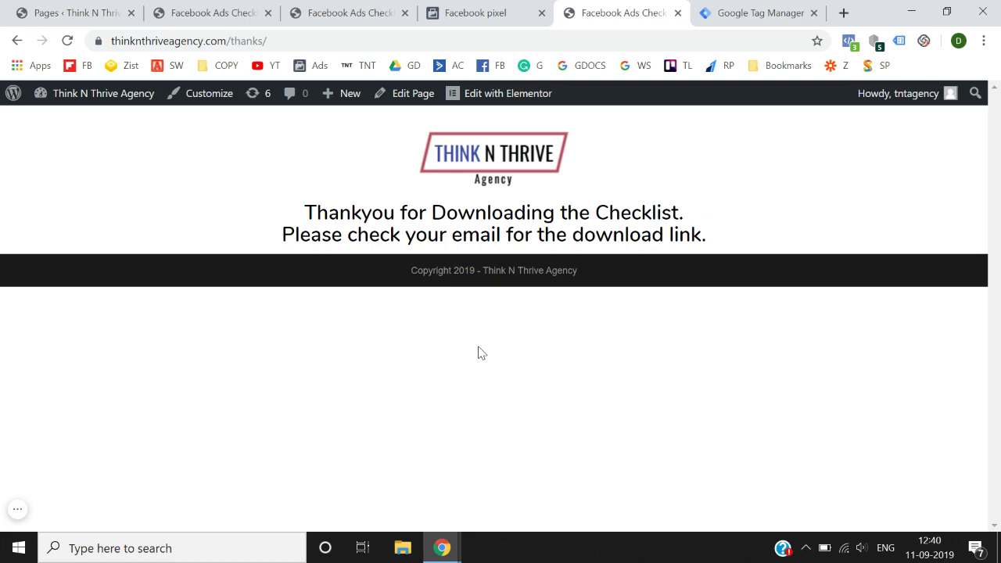
left_click(491, 9)
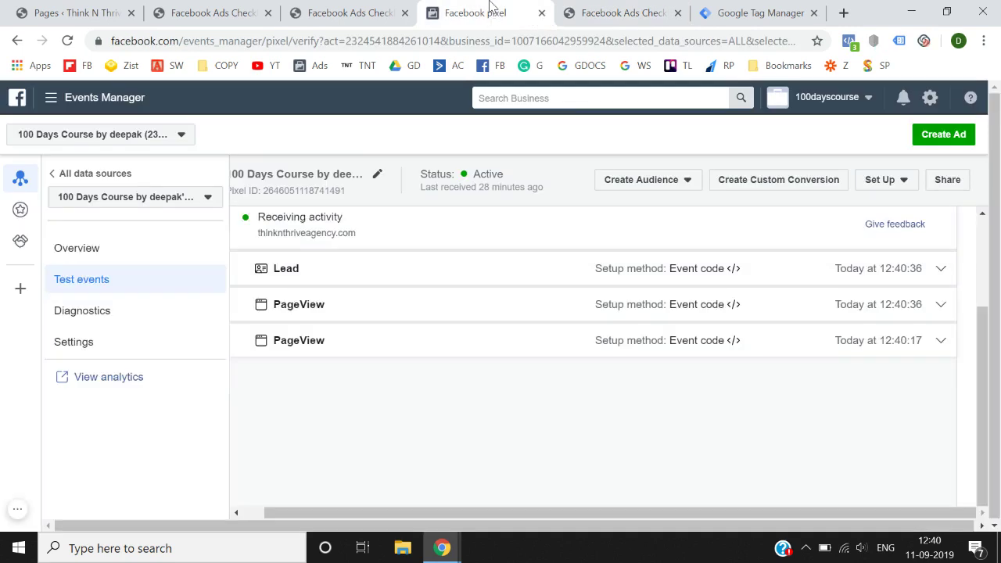
left_click(266, 11)
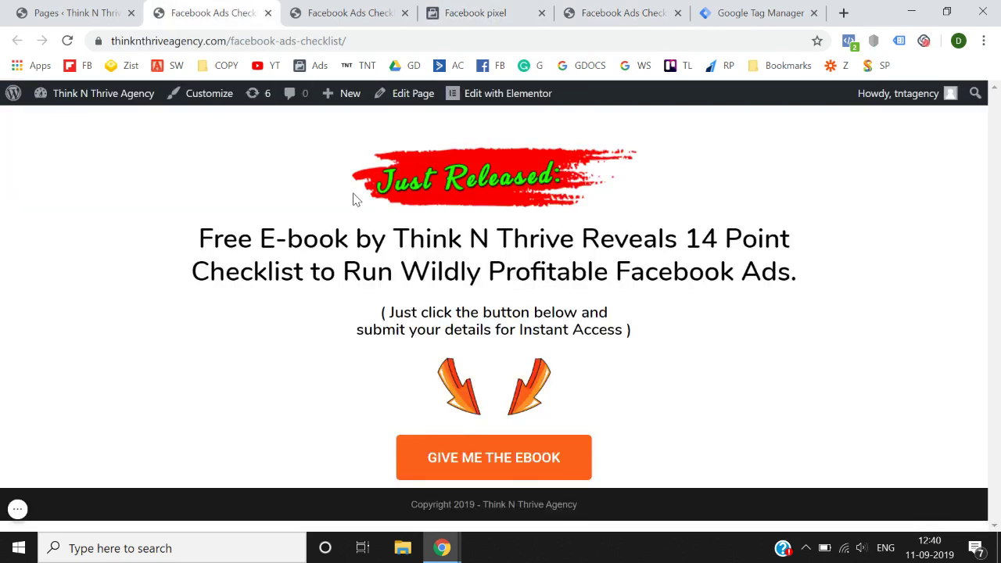
left_click(344, 10)
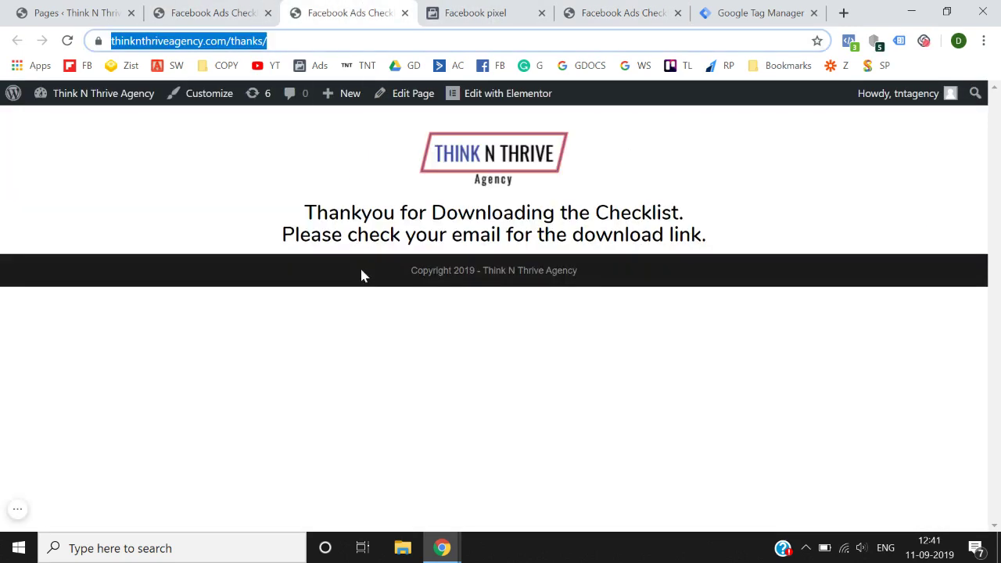
Review the existing pages in the WordPress admin's page list and start a new page.
left_click(46, 7)
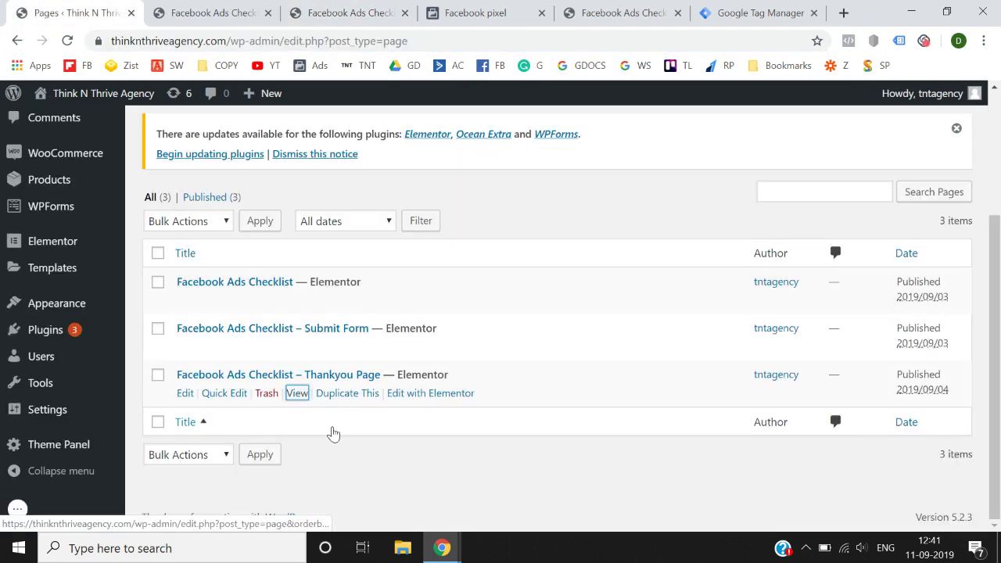
scroll(333, 432, "up", 2)
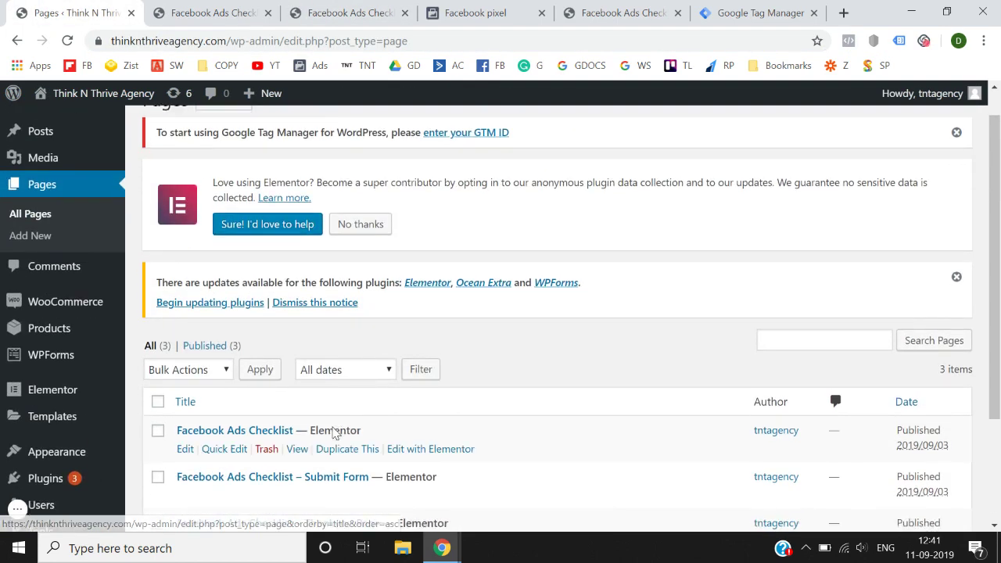
scroll(332, 433, "down", 1)
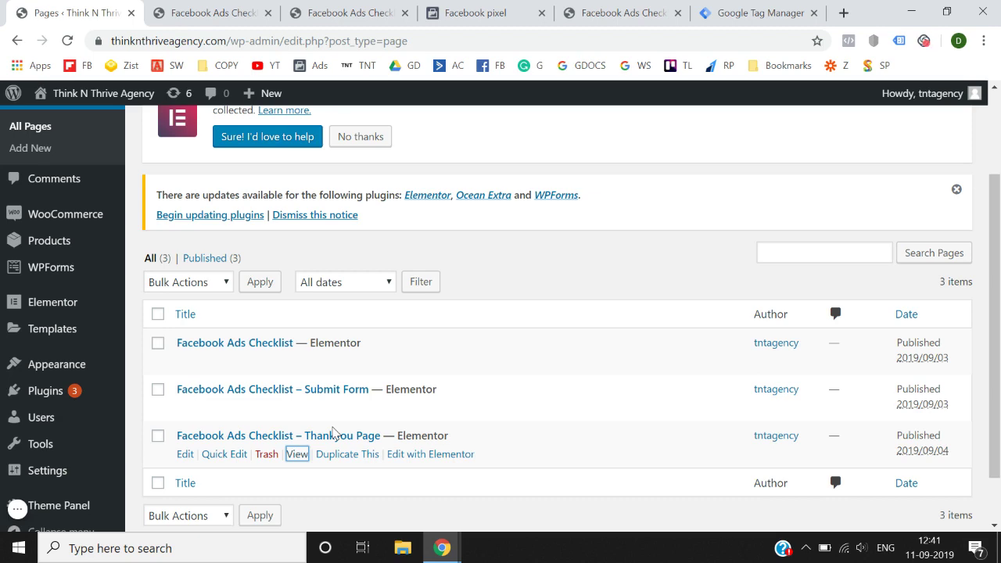
scroll(566, 212, "up", 3)
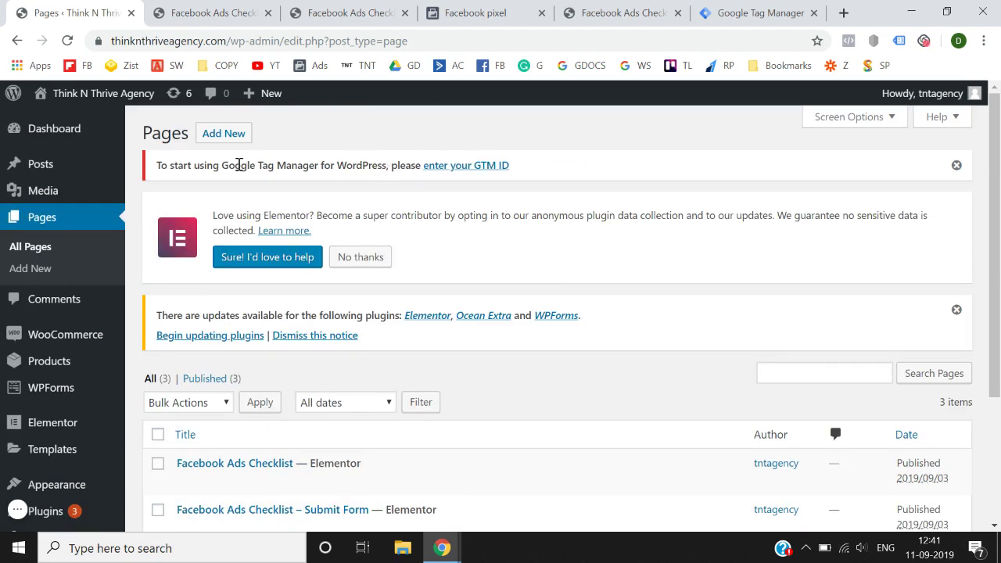
left_click(226, 142)
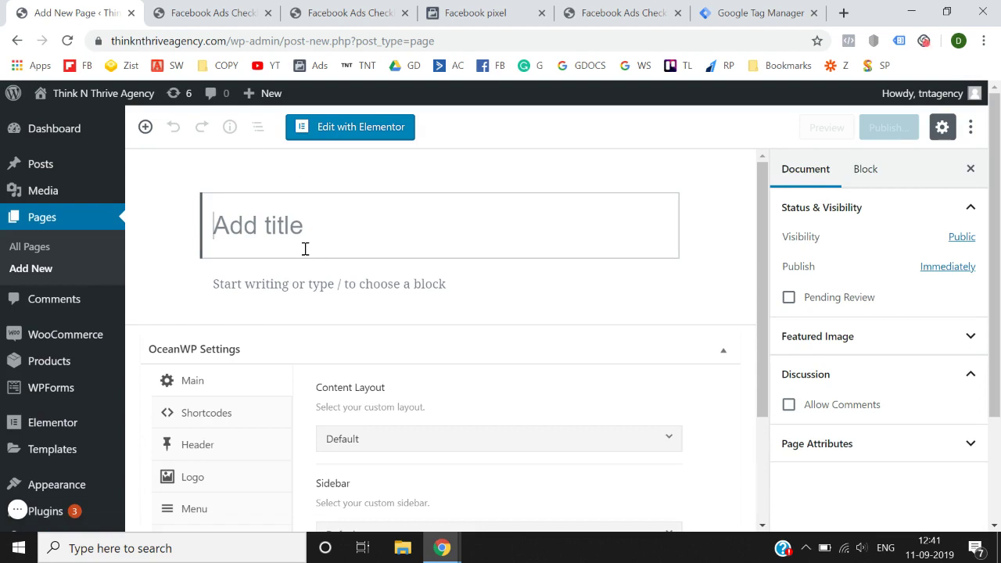
Title the new page "Contact us" and publish it.
type("Contact ")
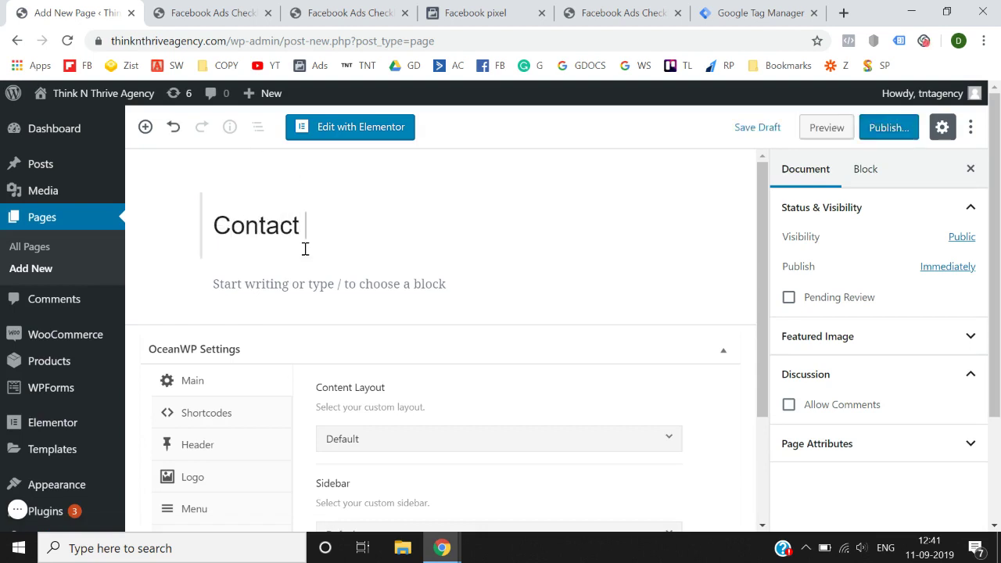
type("us")
left_click(892, 129)
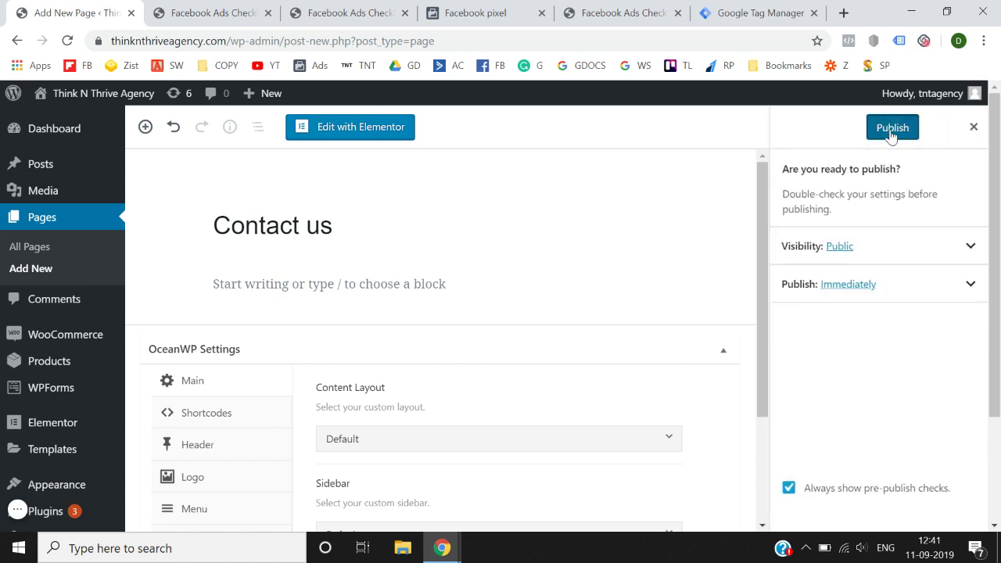
left_click(892, 131)
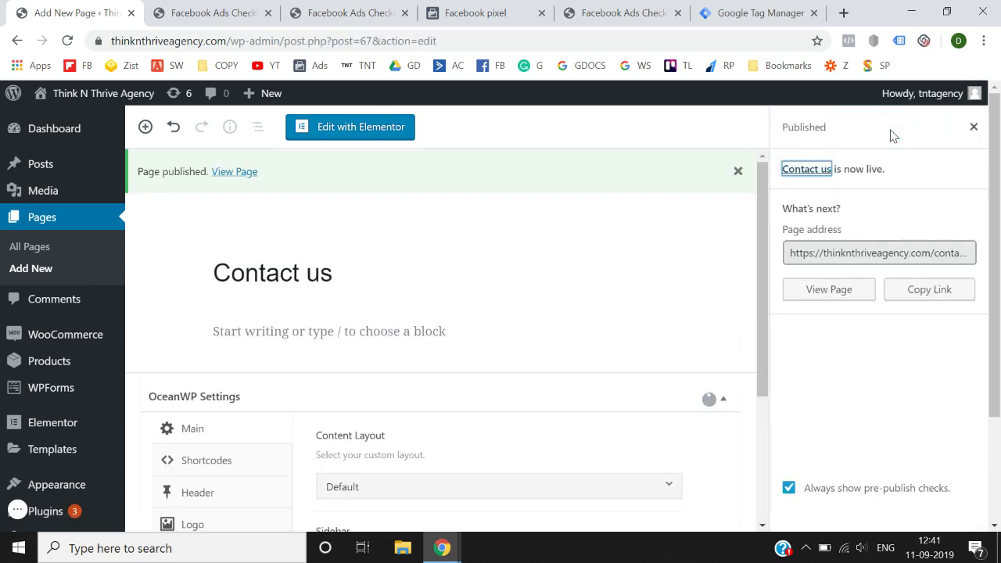
Copy the published Contact us page's address and load thinknthriveagency.com/contact-us/ in the browser tab used for the event test.
left_click(872, 255)
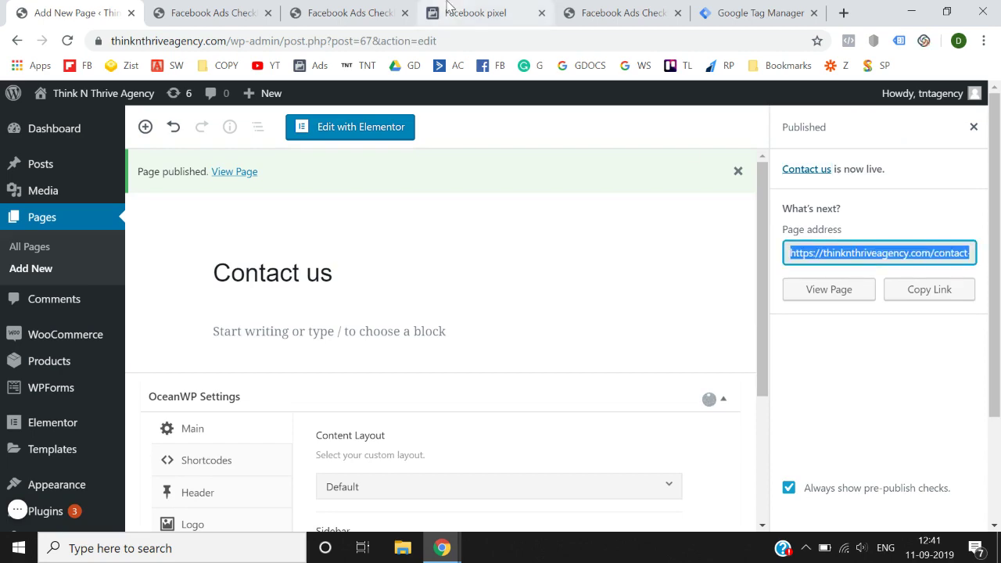
left_click(221, 9)
left_click(505, 8)
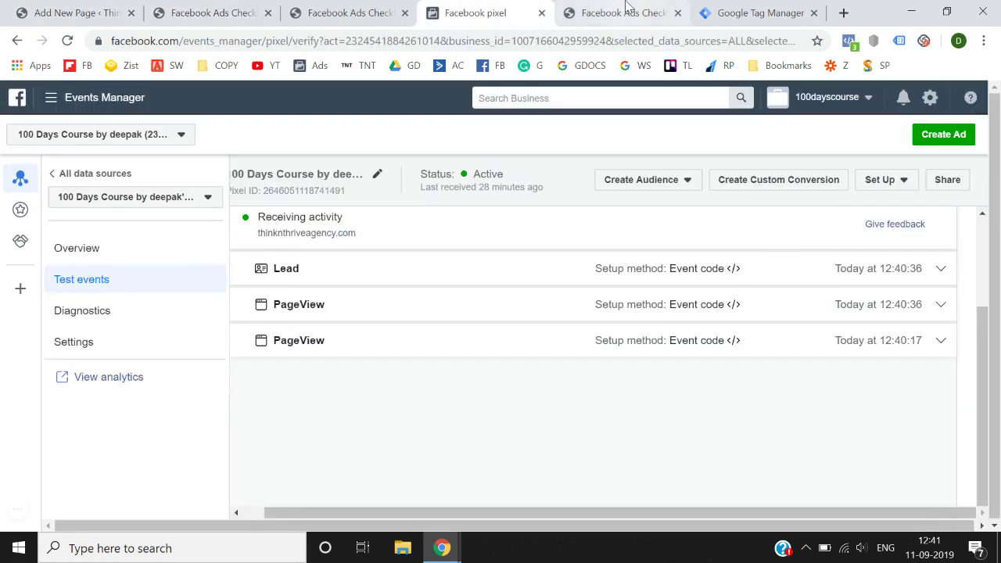
left_click(618, 13)
key("alt+Left")
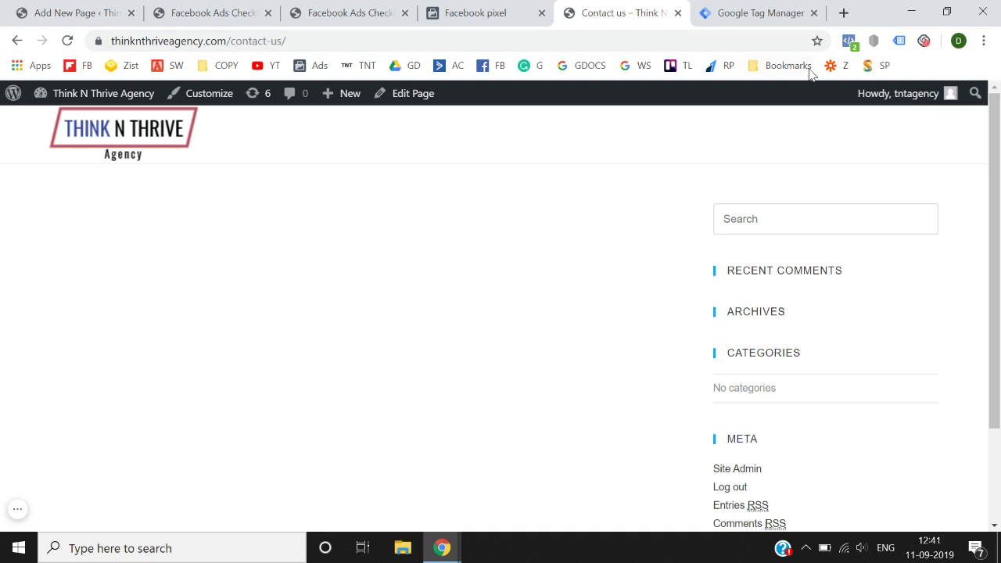
Check which pixel events fire on the contact page with Facebook Pixel Helper and the Test events activity.
left_click(851, 42)
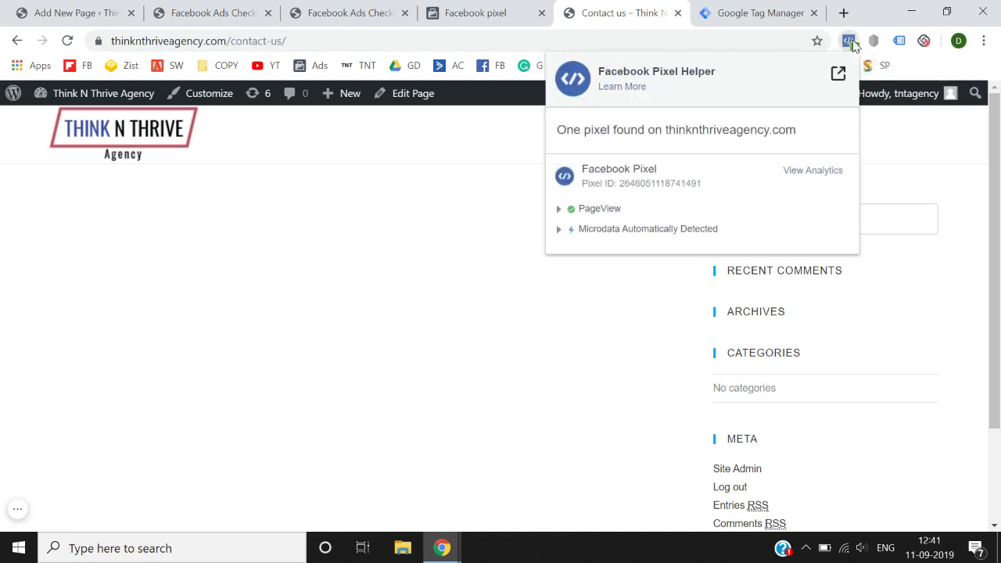
left_click(505, 363)
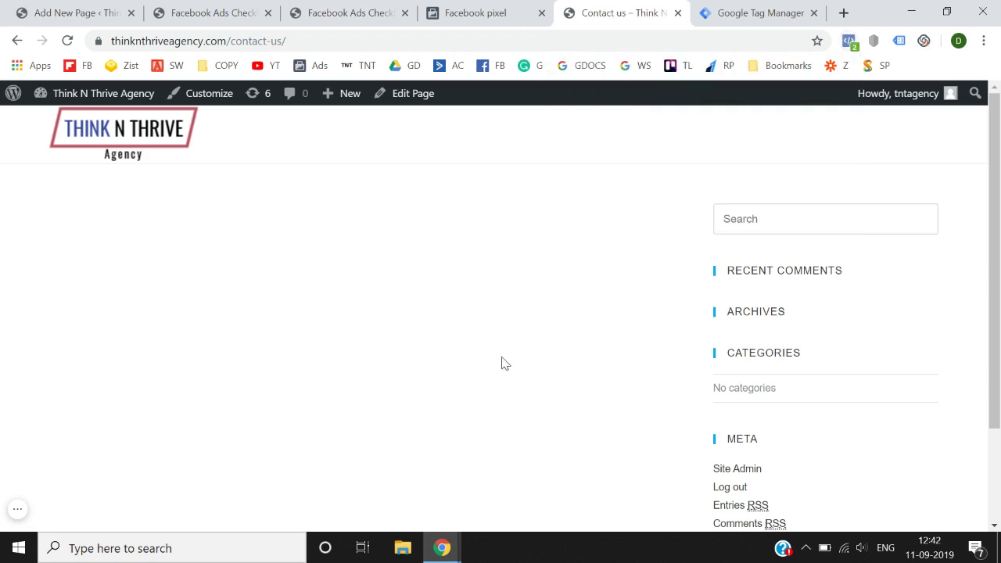
left_click(530, 6)
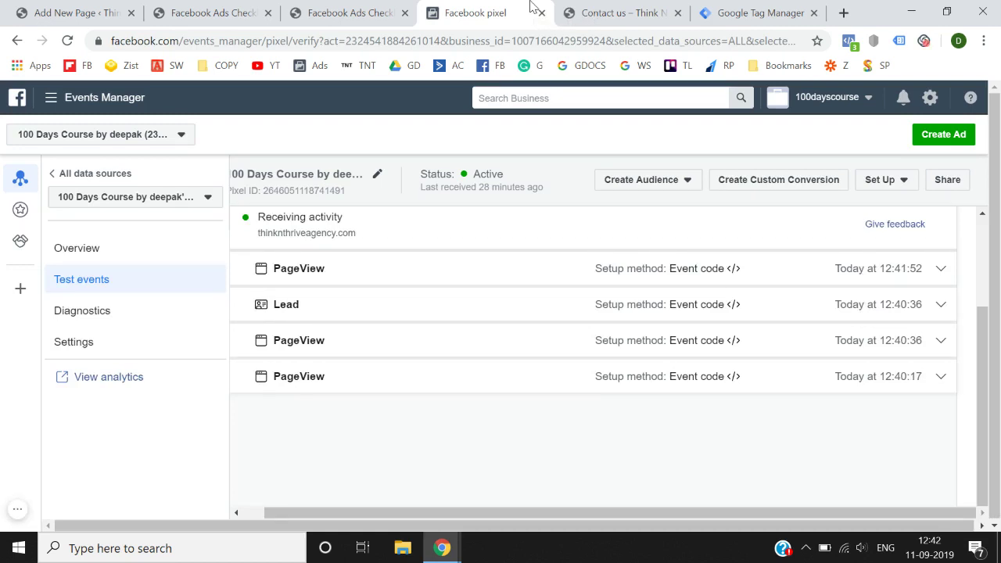
Start setting up a new event with manually added code and copy the page-load code snippet for the Contact event.
left_click(886, 181)
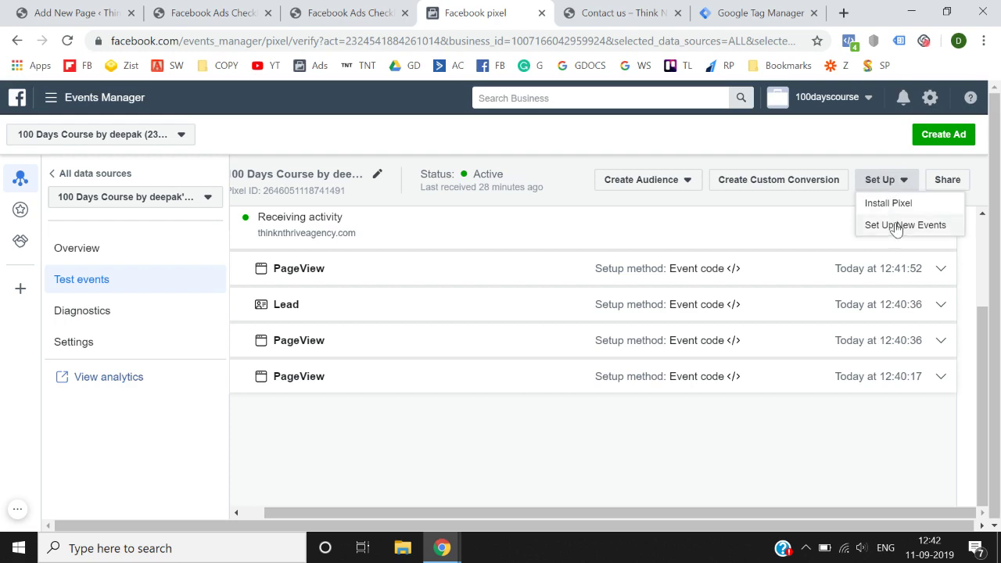
left_click(899, 226)
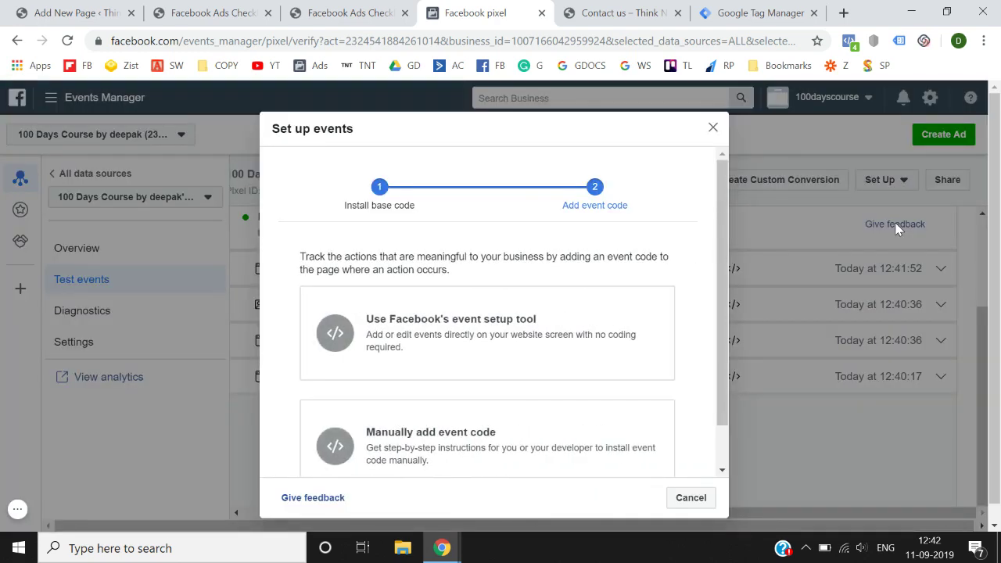
left_click(523, 438)
scroll(524, 439, "down", 4)
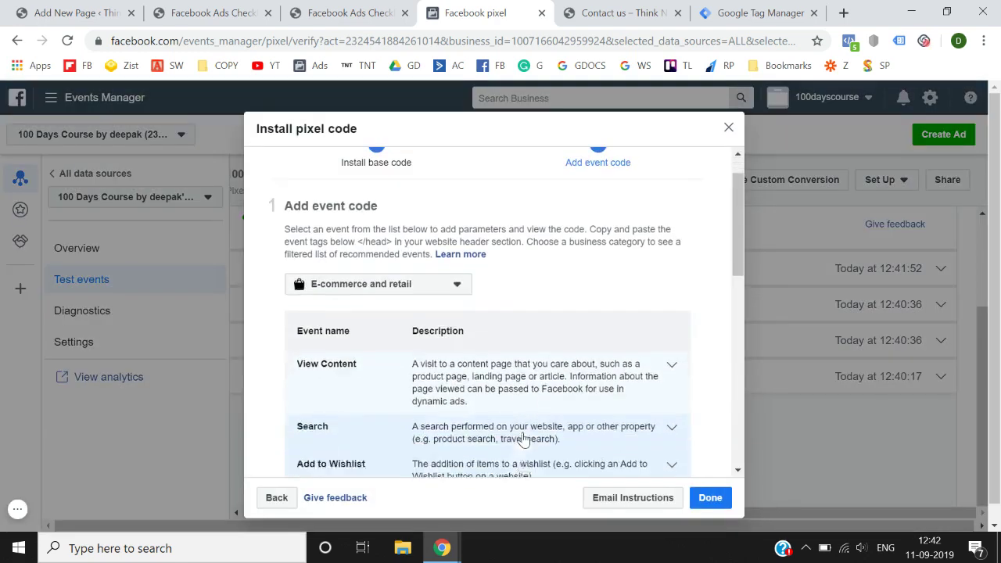
scroll(523, 438, "down", 3)
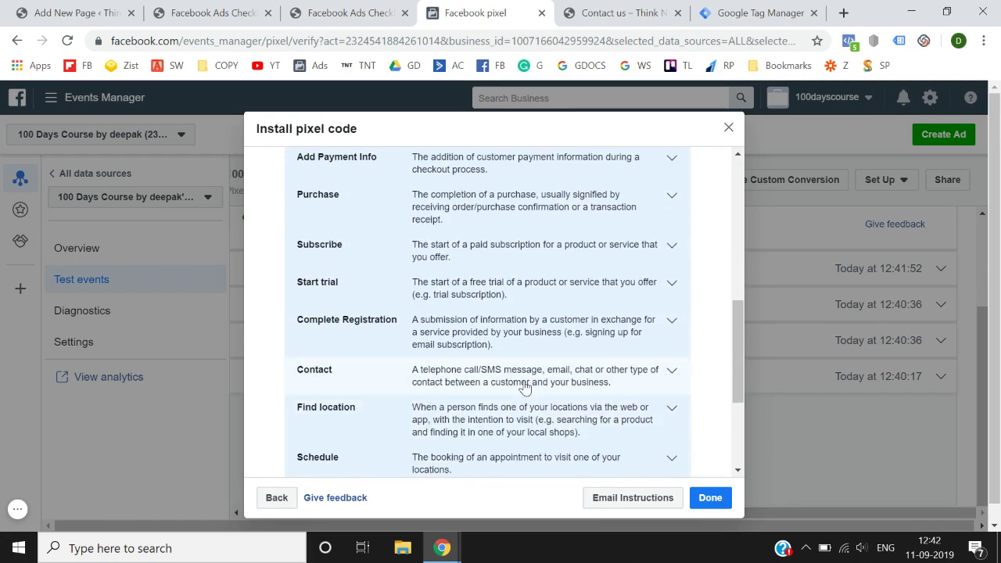
left_click(525, 387)
scroll(525, 388, "down", 2)
scroll(525, 387, "down", 2)
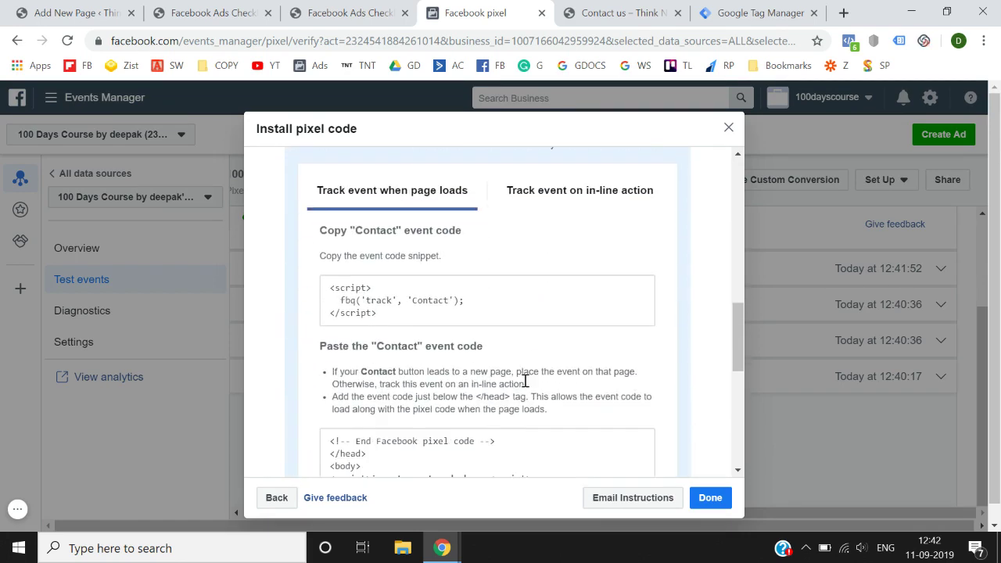
left_click(494, 321)
scroll(496, 327, "down", 1)
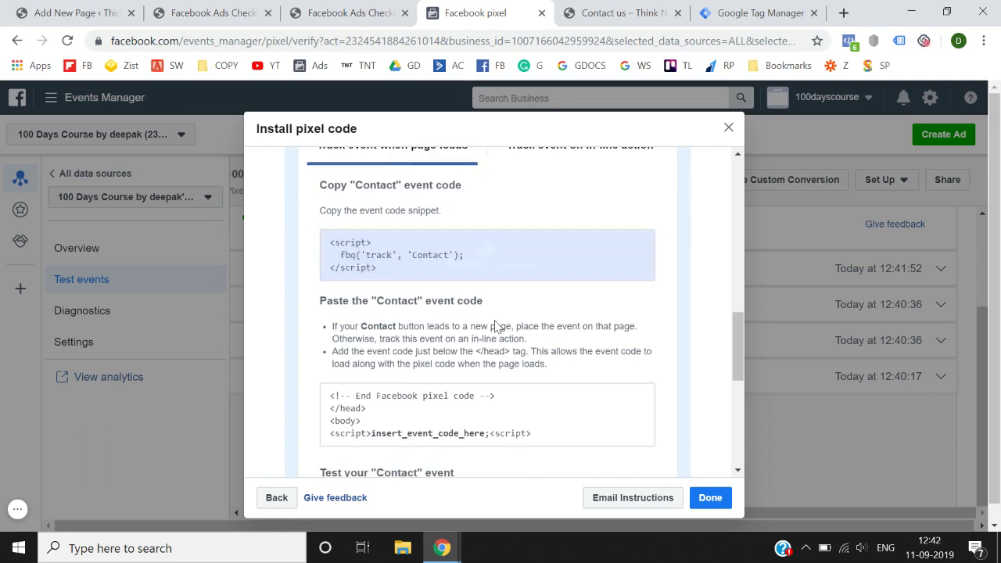
left_click(500, 268)
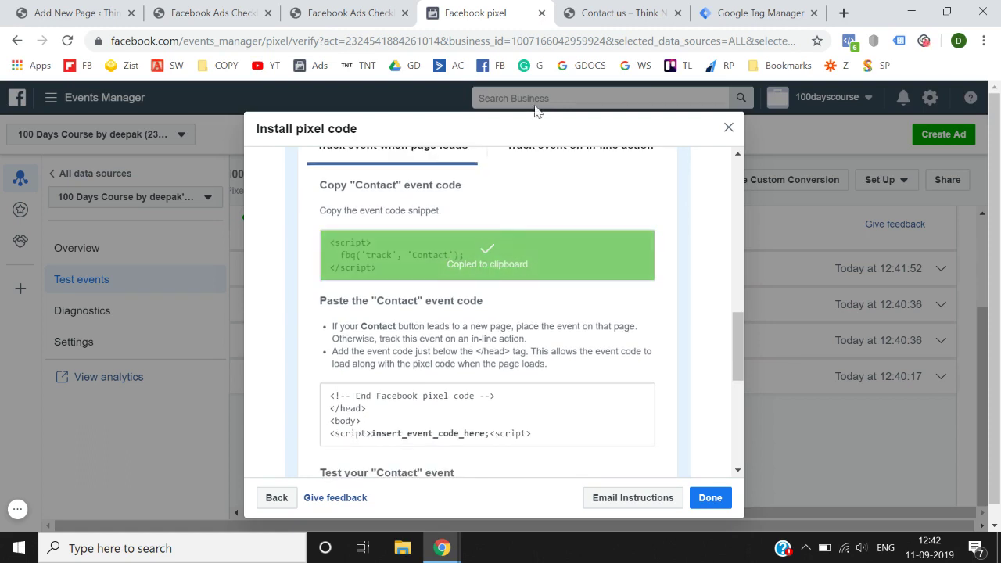
Switch to Google Tag Manager and create a new tag named "Facebook Pixel - Contact".
left_click(731, 9)
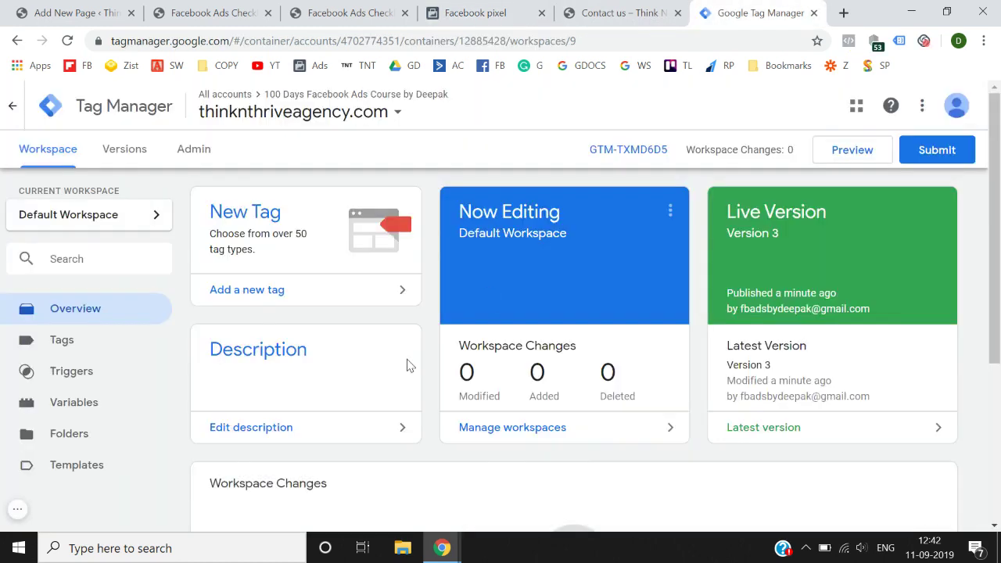
left_click(306, 305)
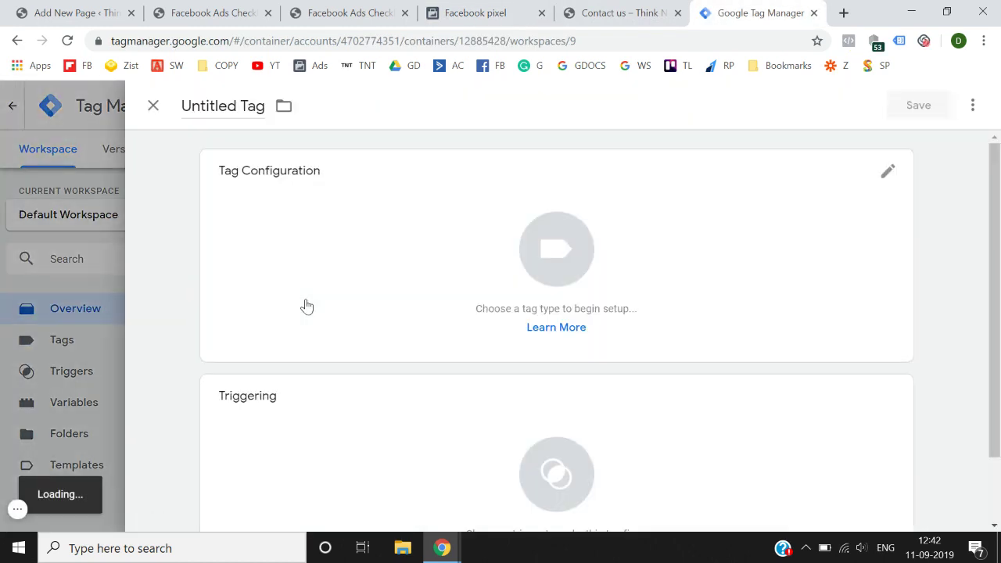
left_click(241, 110)
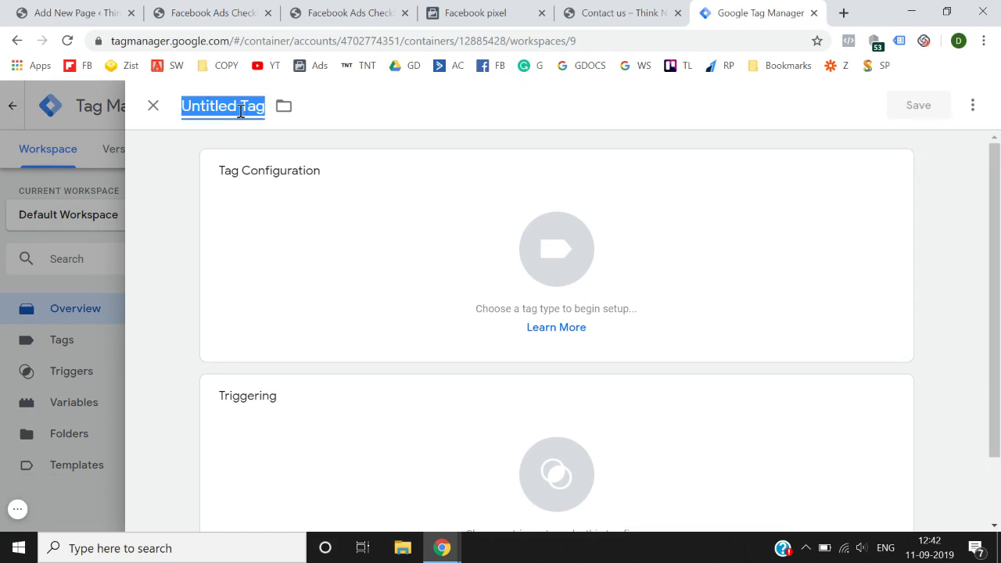
type("Faceb")
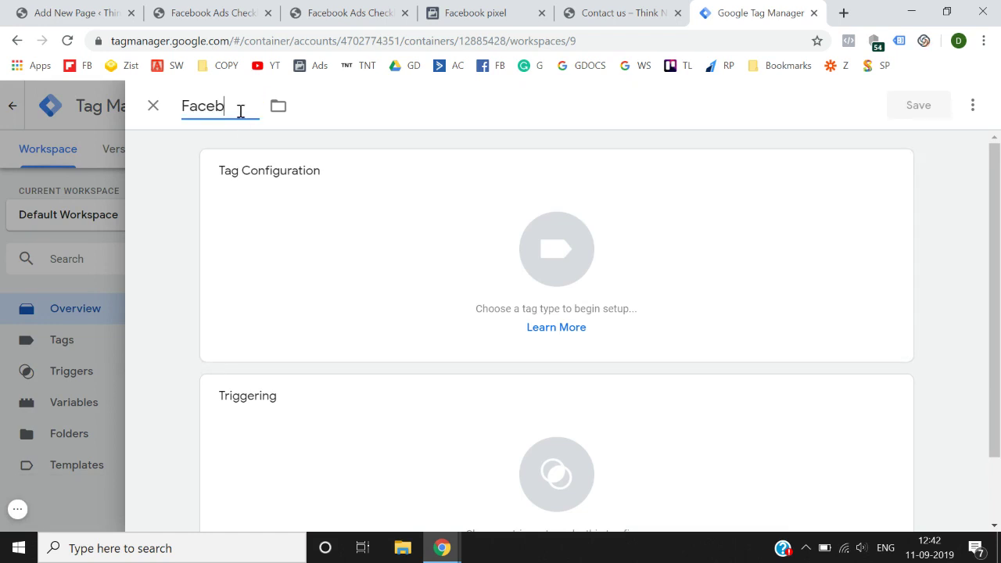
type("ook Pixel - Contact")
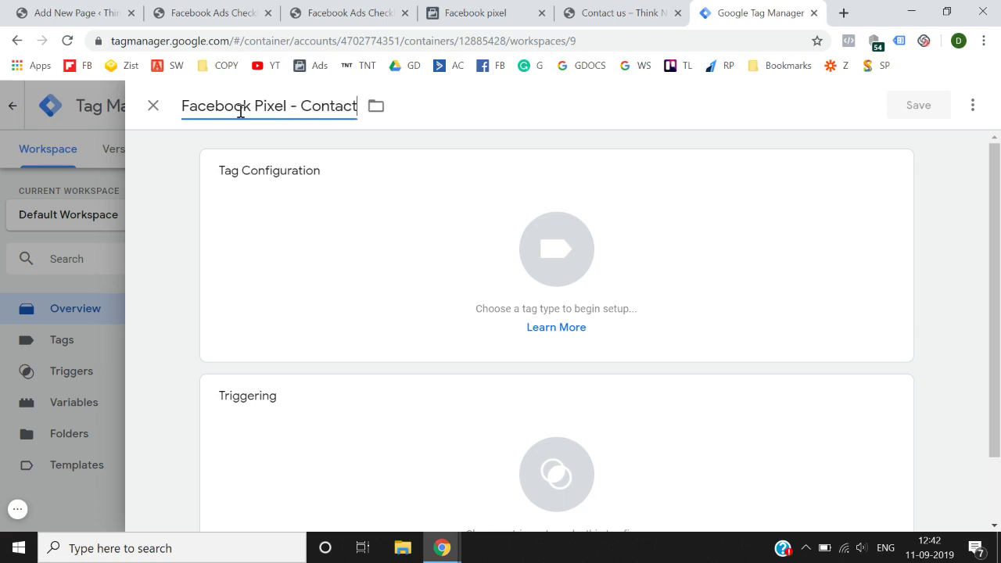
Set the tag type to Custom HTML and paste the copied Contact event code into its HTML field.
left_click(539, 224)
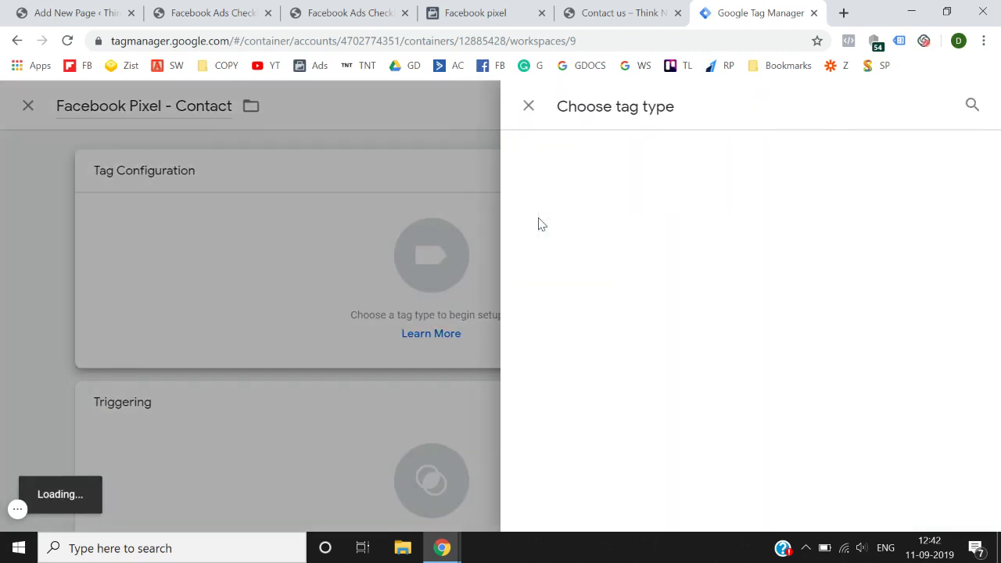
left_click(973, 104)
type("cus")
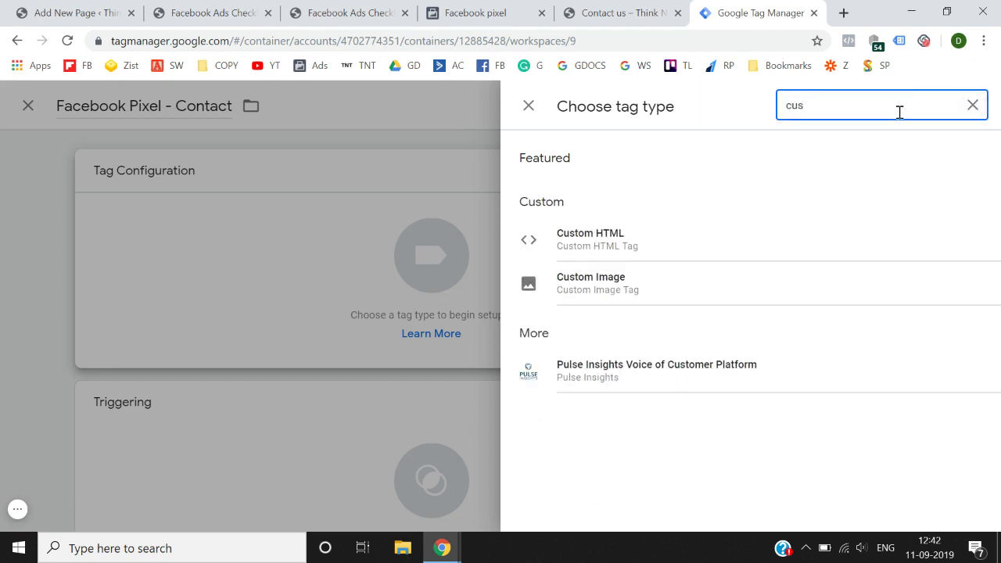
left_click(630, 249)
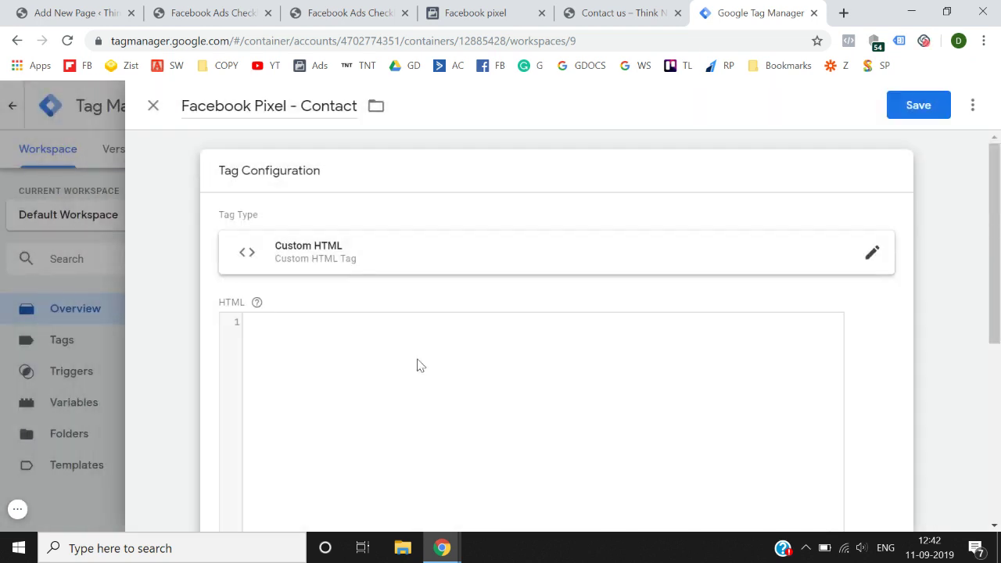
left_click(415, 368)
key("ctrl+v")
Bring up the trigger choices for the Contact tag and copy the contact page's URL, thinknthriveagency.com/contact-us/, from its browser tab.
scroll(410, 373, "down", 5)
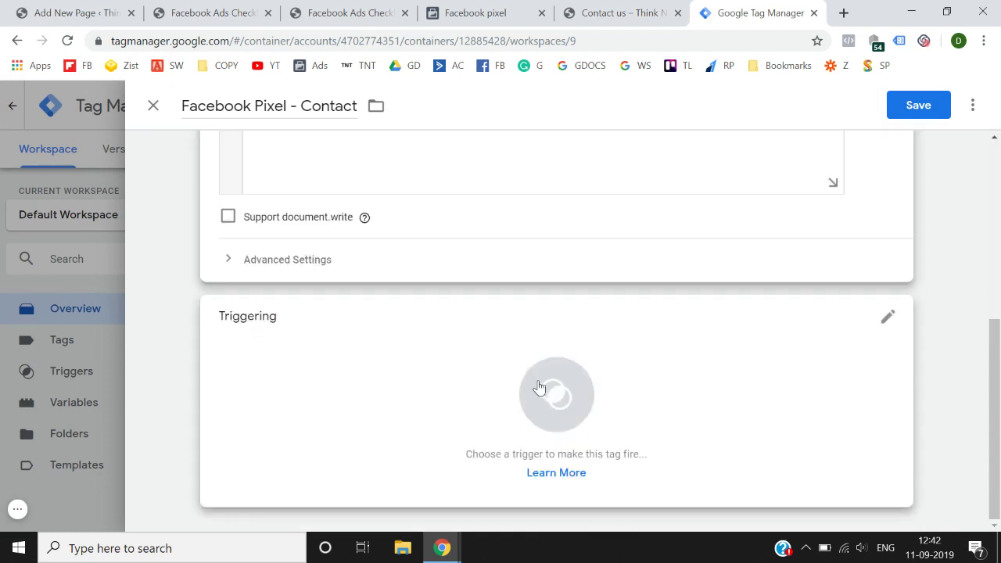
left_click(540, 389)
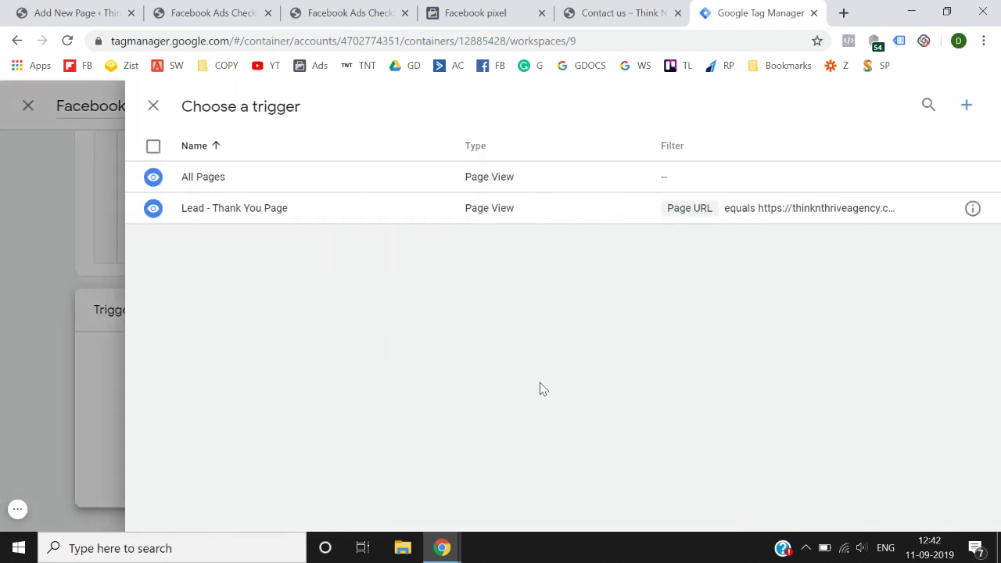
left_click(665, 11)
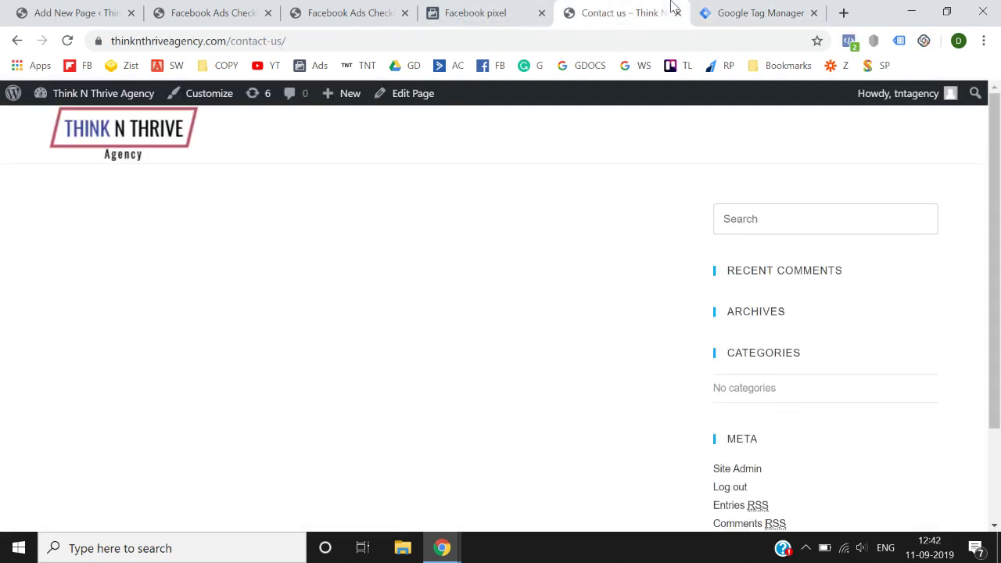
left_click(451, 47)
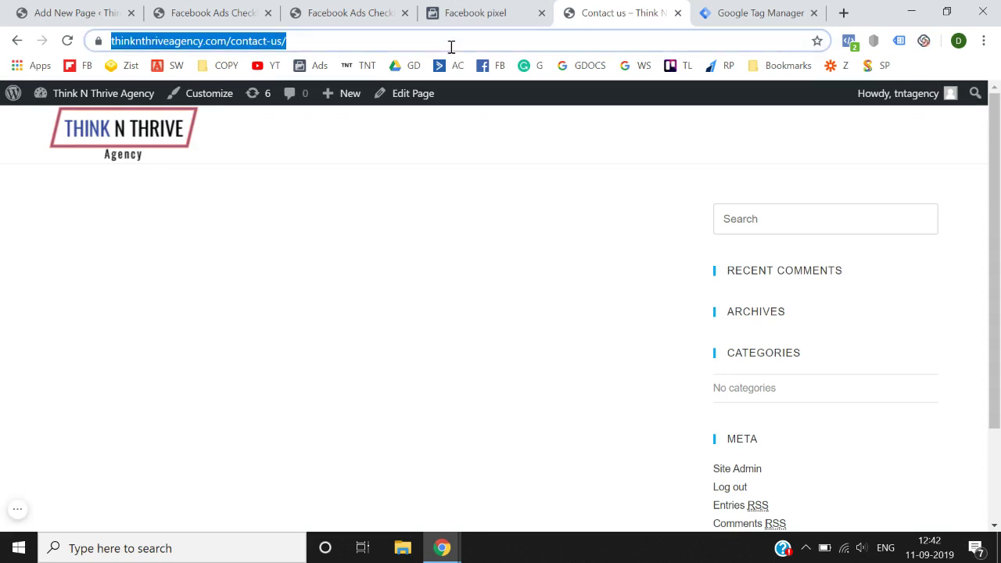
left_click(759, 11)
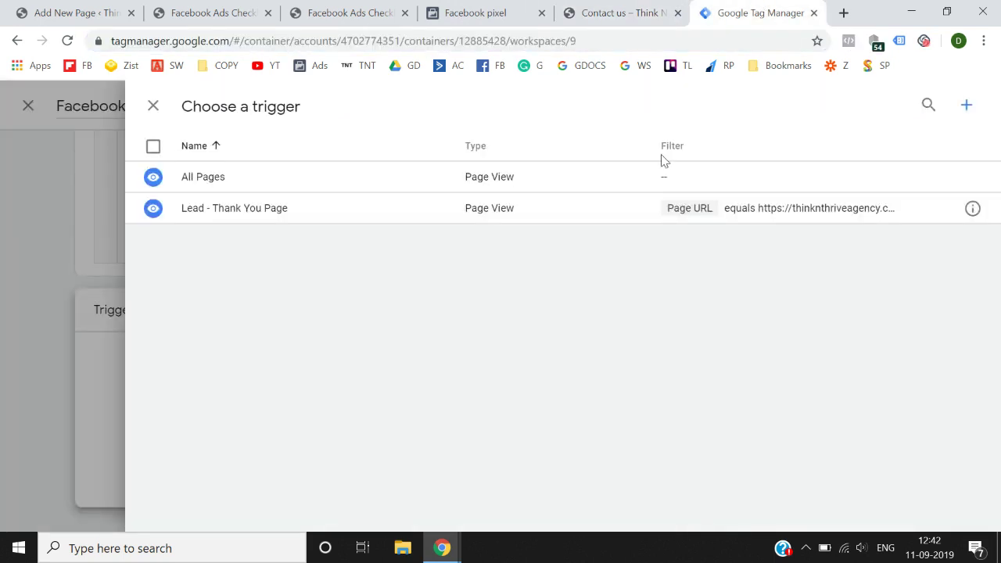
Create a new trigger named "Contact us Page" for the tag.
left_click(967, 109)
left_click(262, 115)
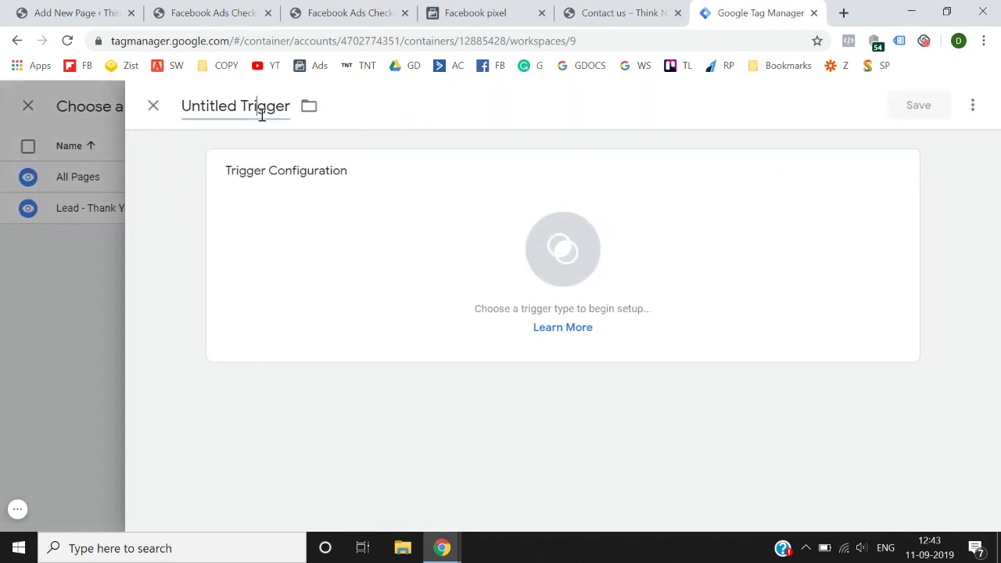
key("ctrl+a")
type("Co")
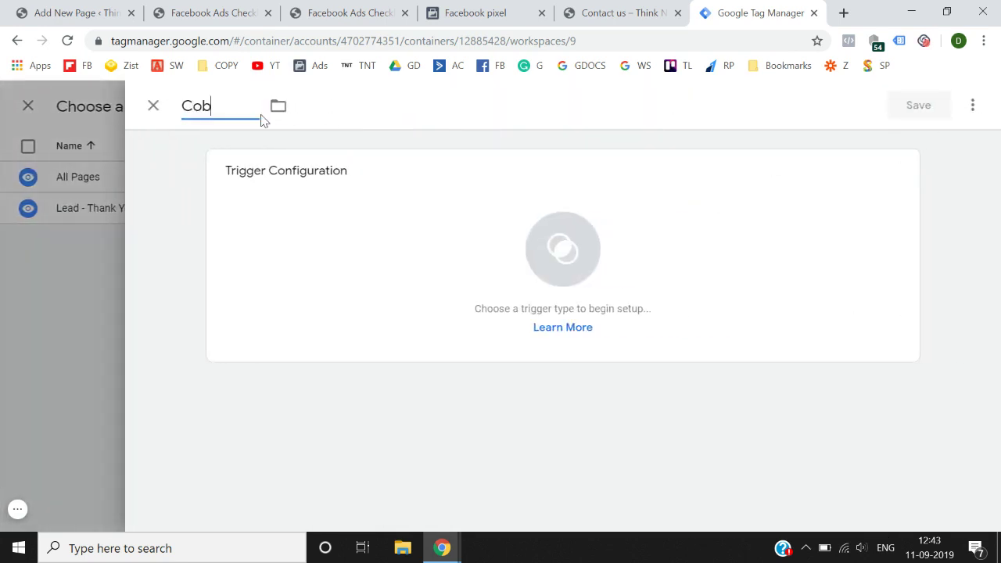
type("ntact us Page")
Set the trigger type to Page View and make it fire on Some Page Views.
left_click(527, 259)
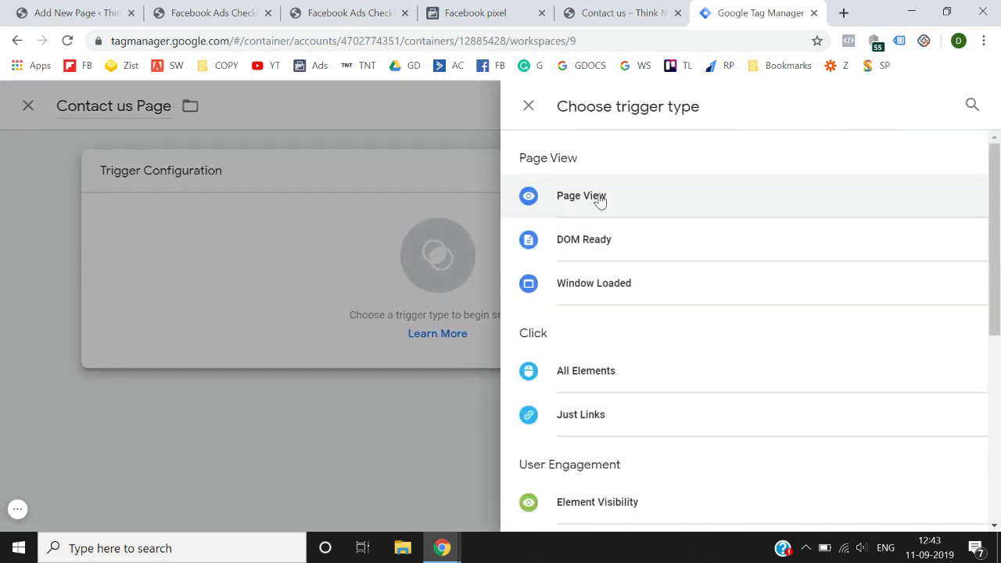
left_click(600, 201)
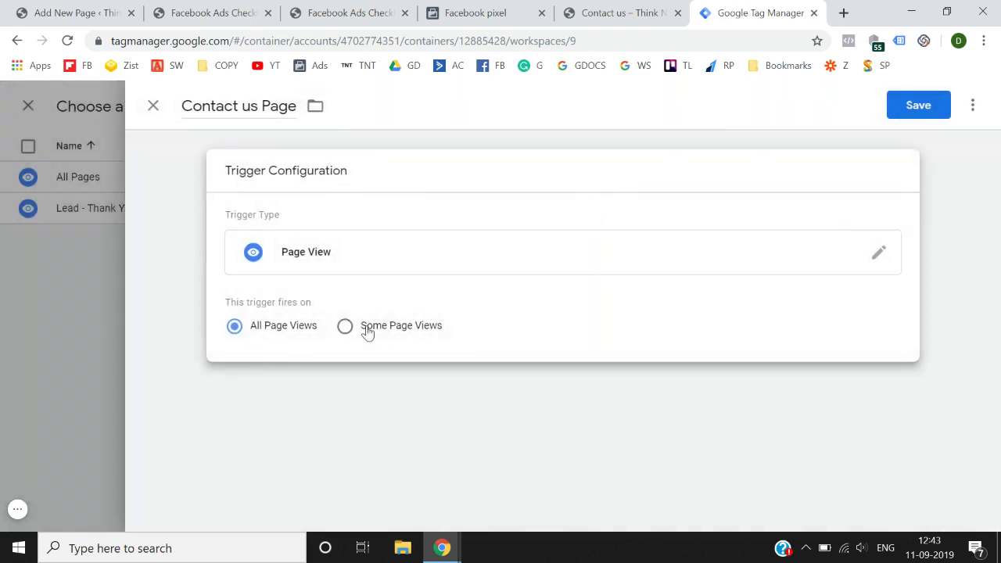
left_click(368, 331)
Set the firing condition to Page URL equals the copied thinknthriveagency.com/contact-us/ address and save the trigger.
left_click(373, 391)
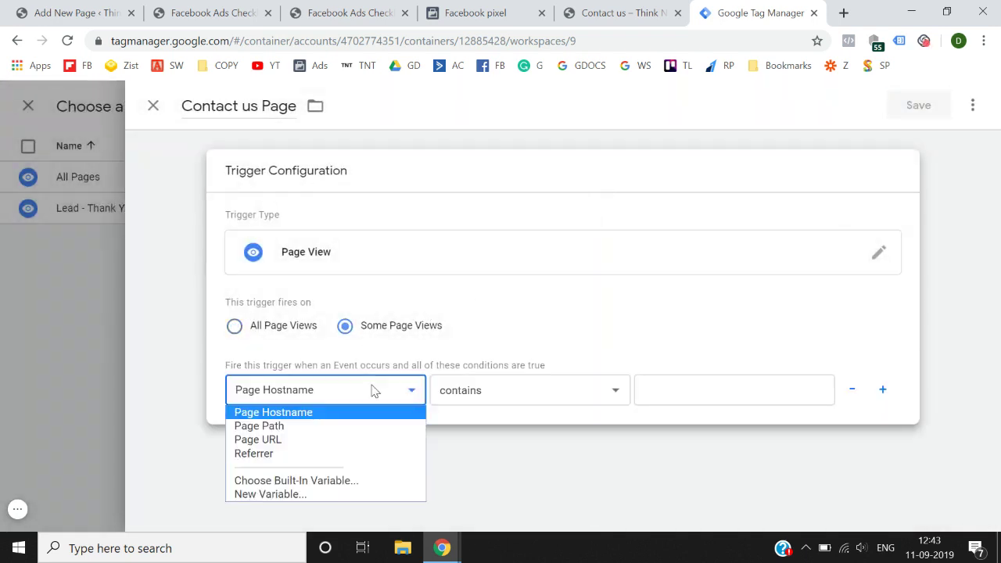
left_click(319, 440)
left_click(477, 398)
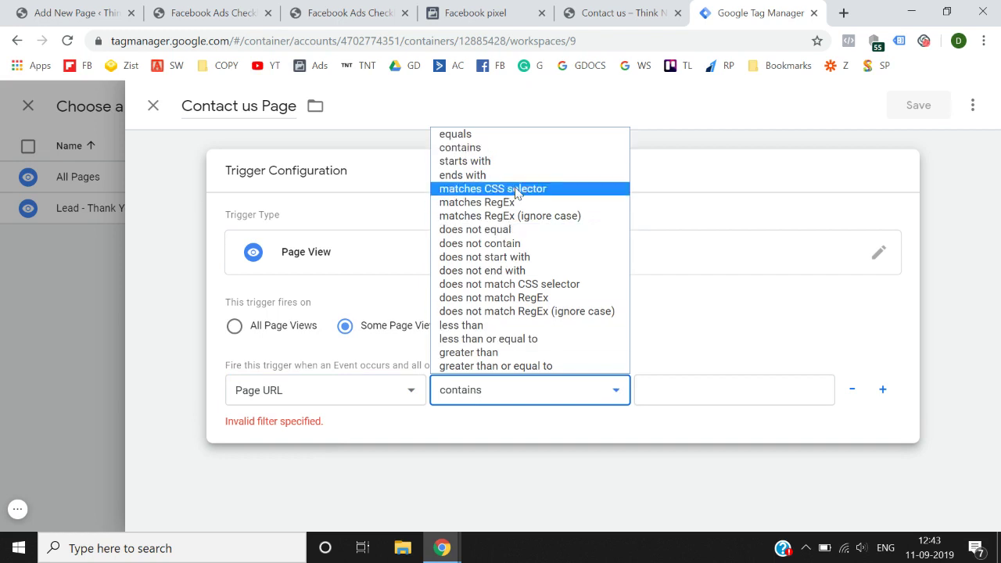
left_click(536, 138)
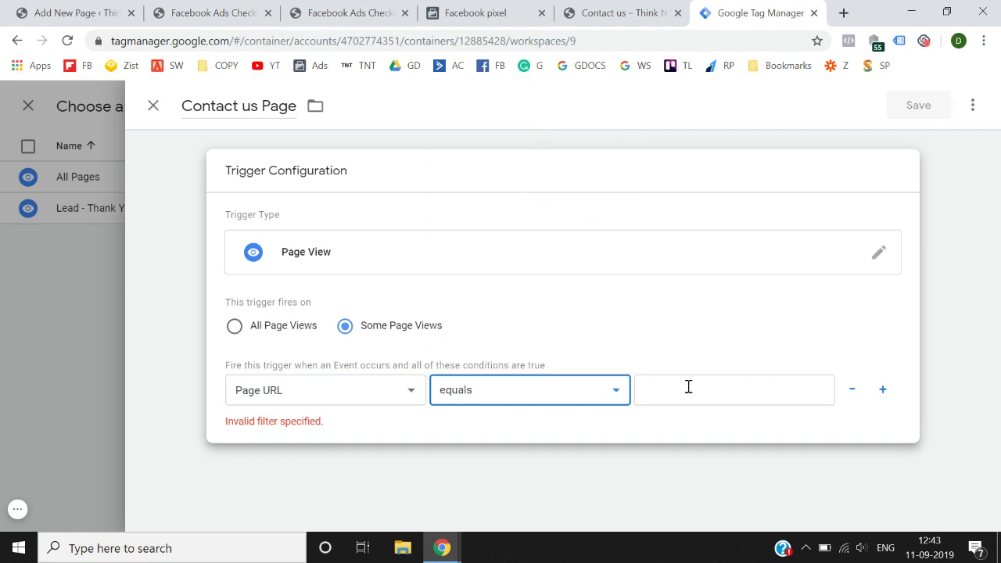
left_click(688, 387)
key("ctrl+v")
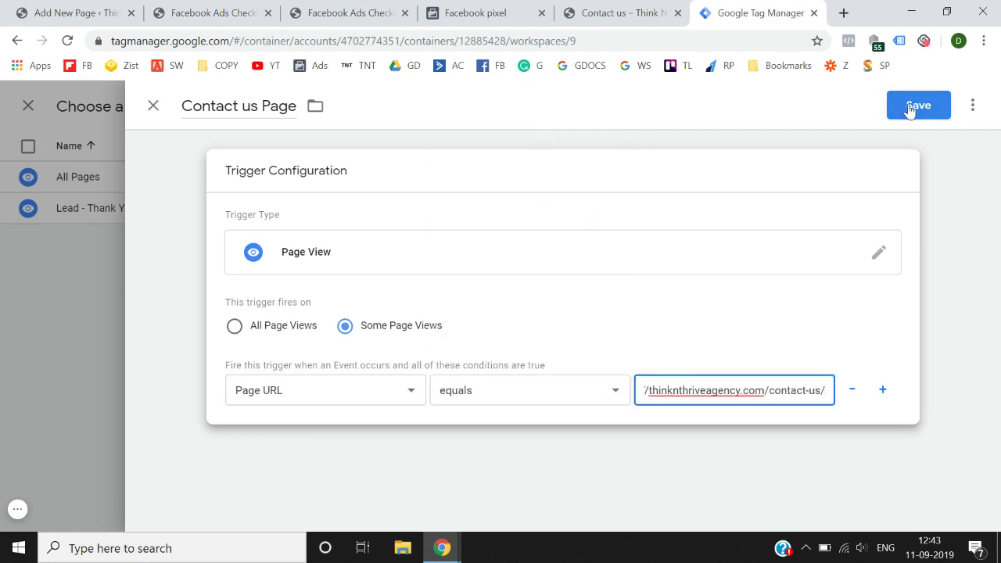
left_click(910, 110)
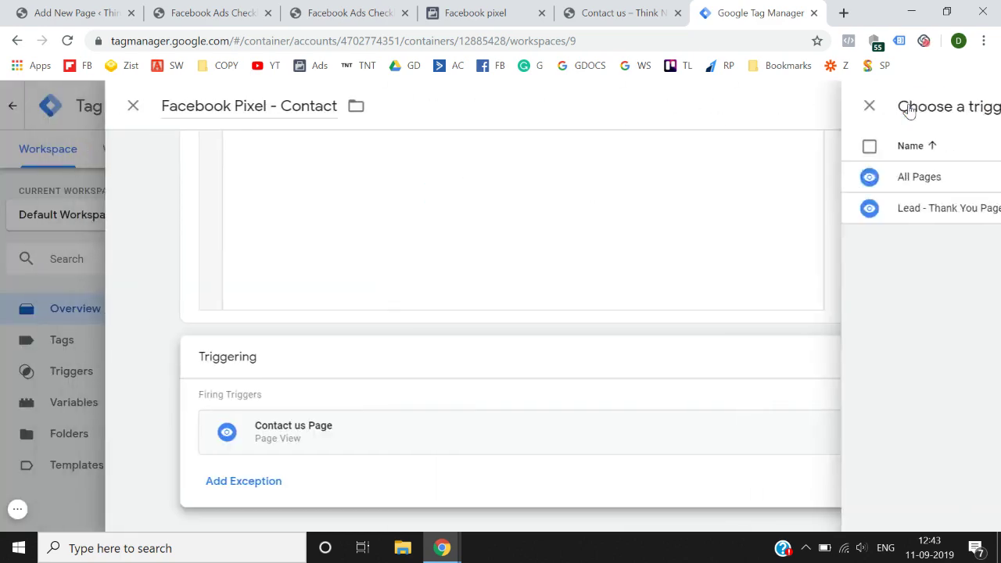
Save the Facebook Pixel - Contact tag, then submit and publish the workspace changes without a version name or description.
left_click(920, 110)
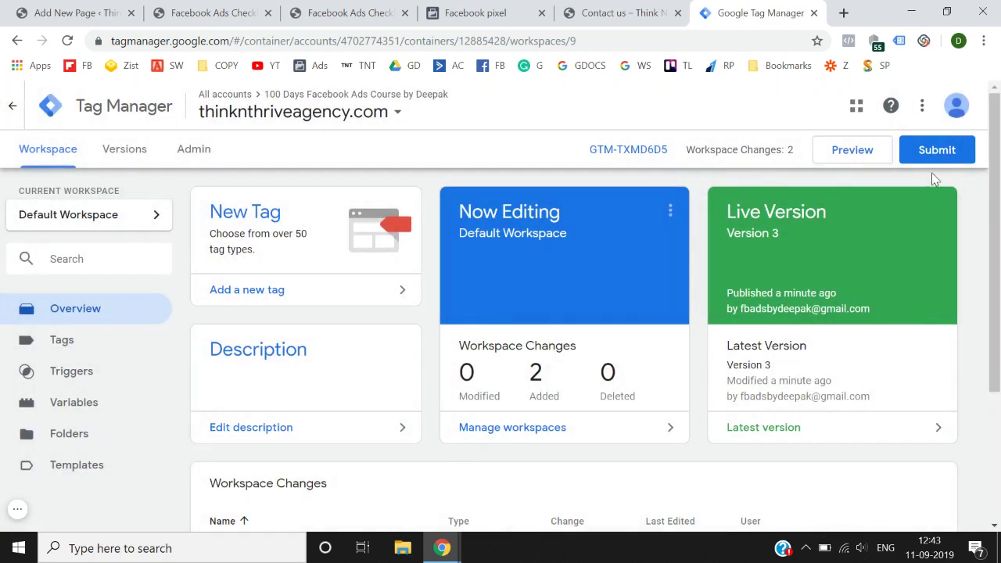
left_click(933, 158)
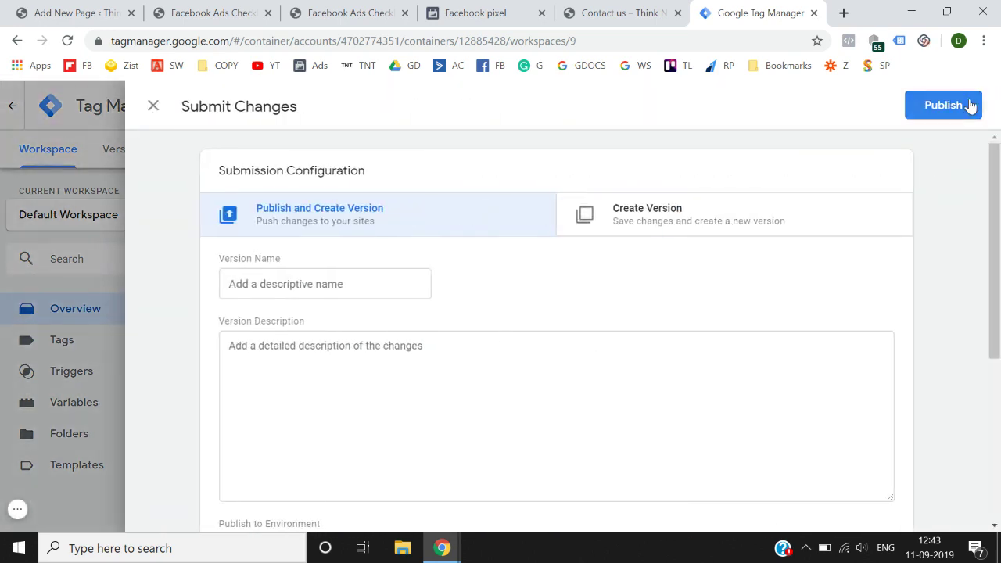
left_click(971, 105)
left_click(706, 493)
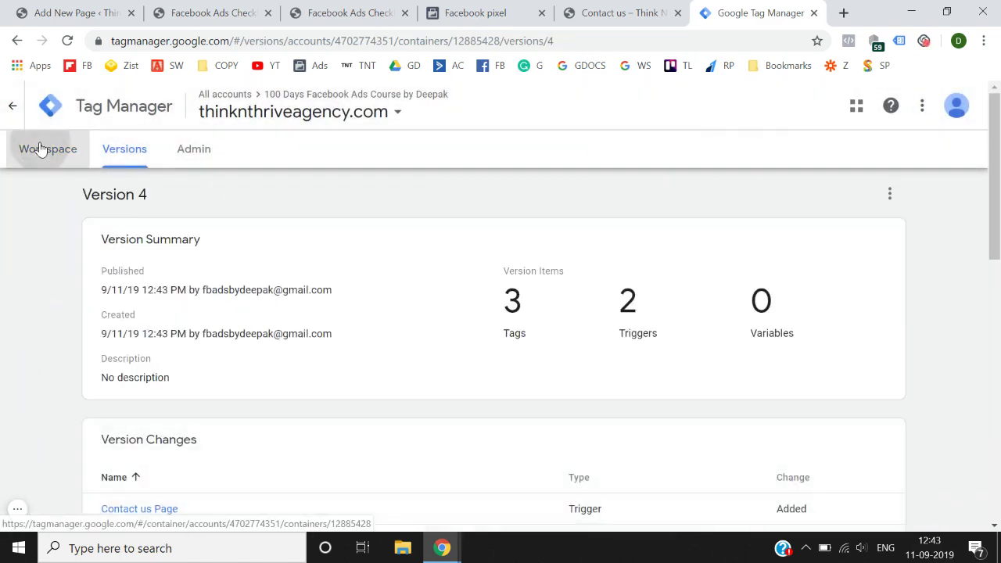
Return to the workspace, turn on preview mode, and reload the Contact us page with the debug pane.
left_click(39, 150)
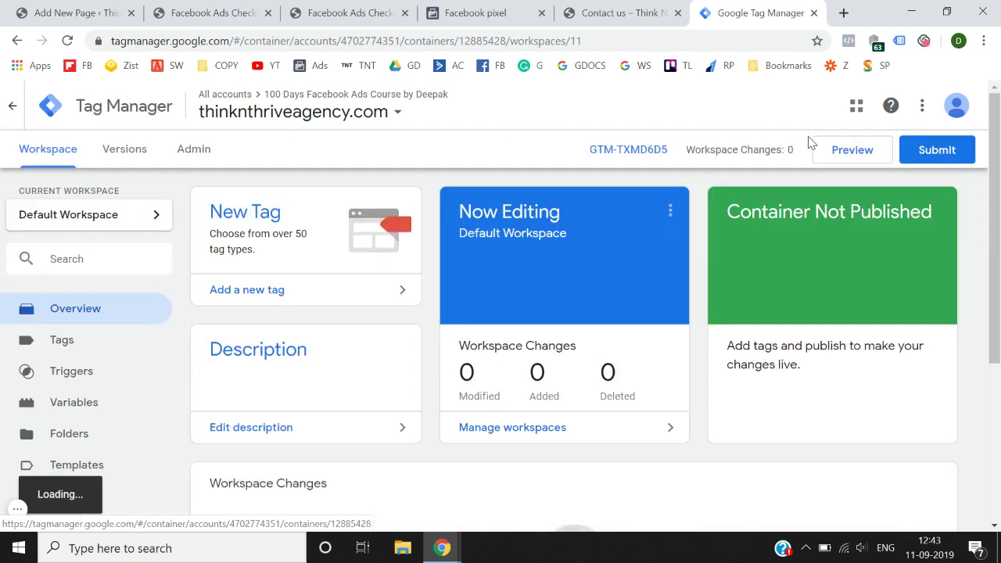
left_click(885, 164)
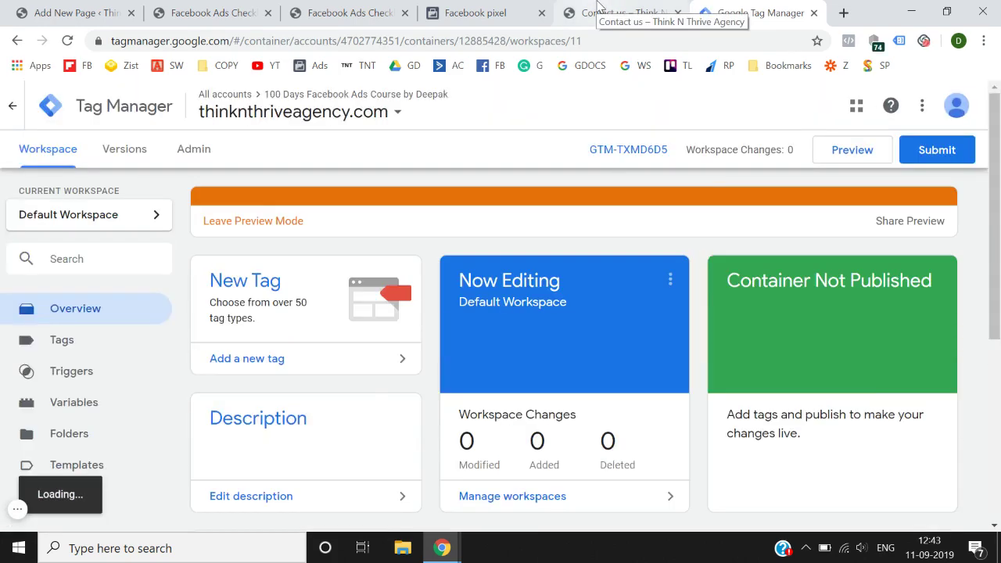
left_click(599, 7)
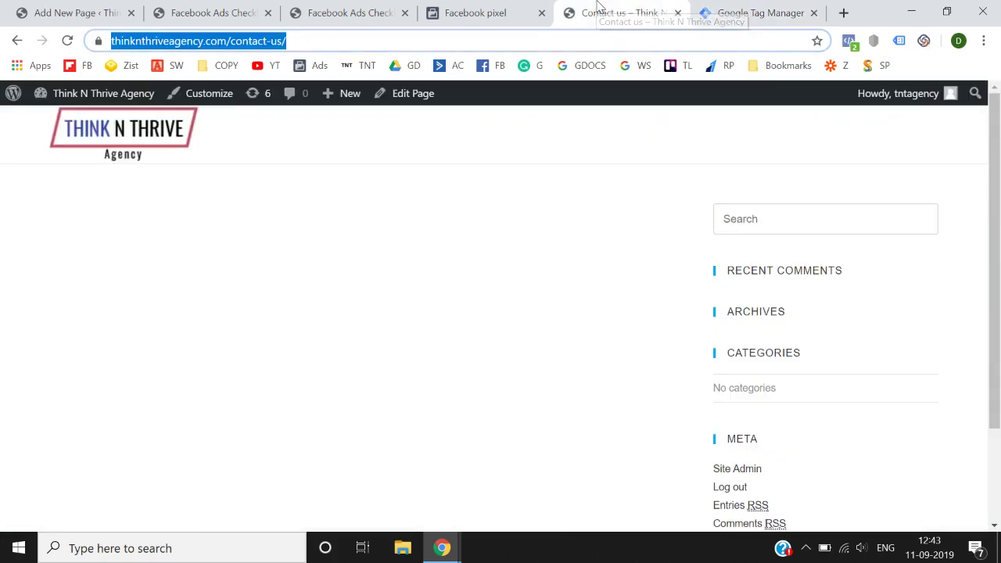
left_click(442, 340)
key("F5")
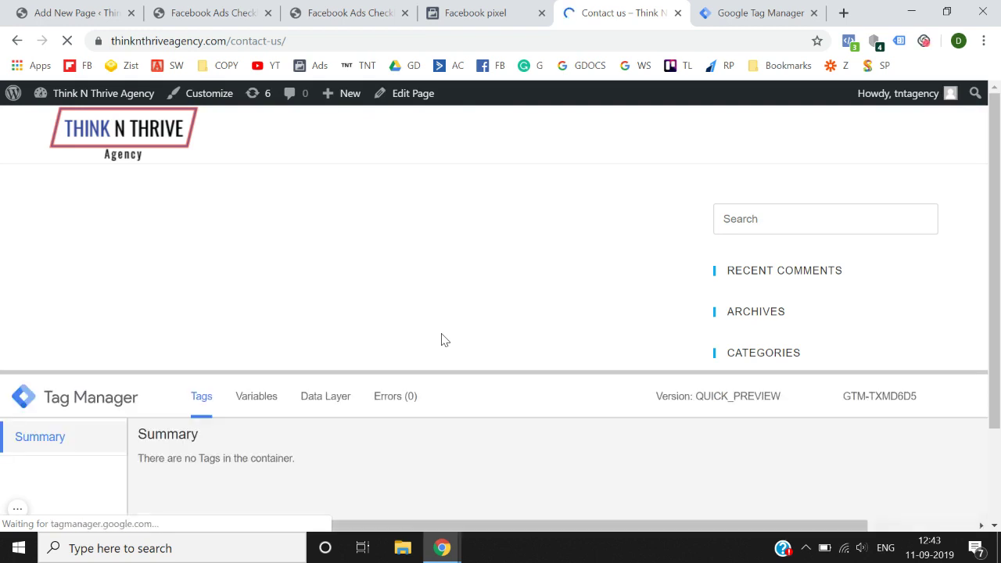
Enlarge the debug pane to examine which tags fired on the Contact us page, and check the events in Facebook Pixel Helper.
left_click_drag(447, 373, 500, 205)
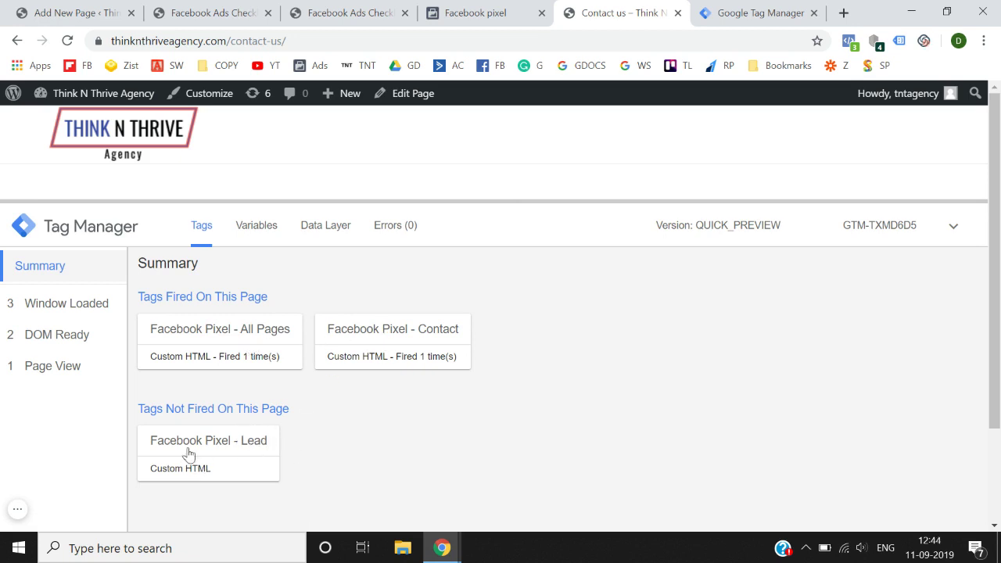
left_click_drag(136, 407, 337, 431)
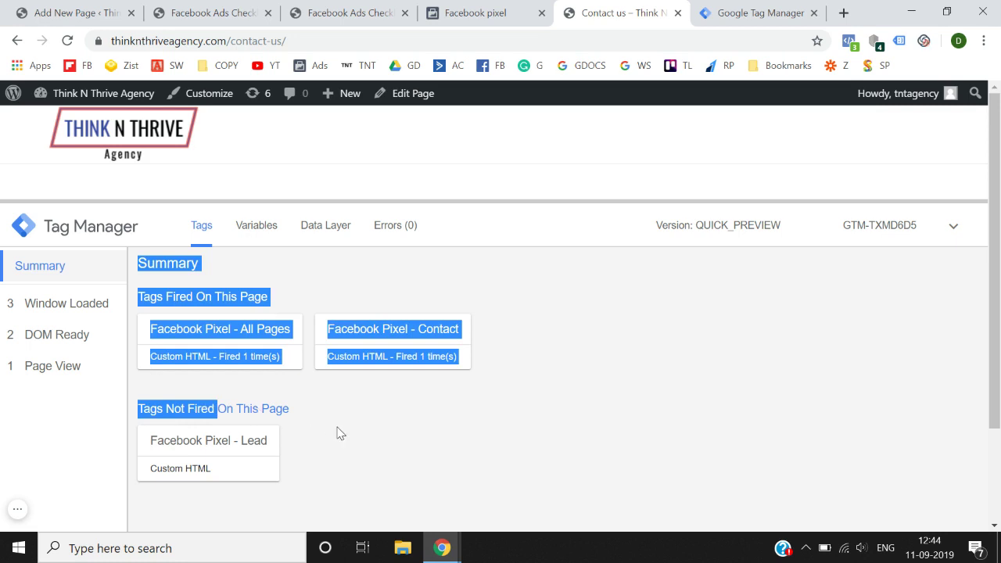
left_click(341, 433)
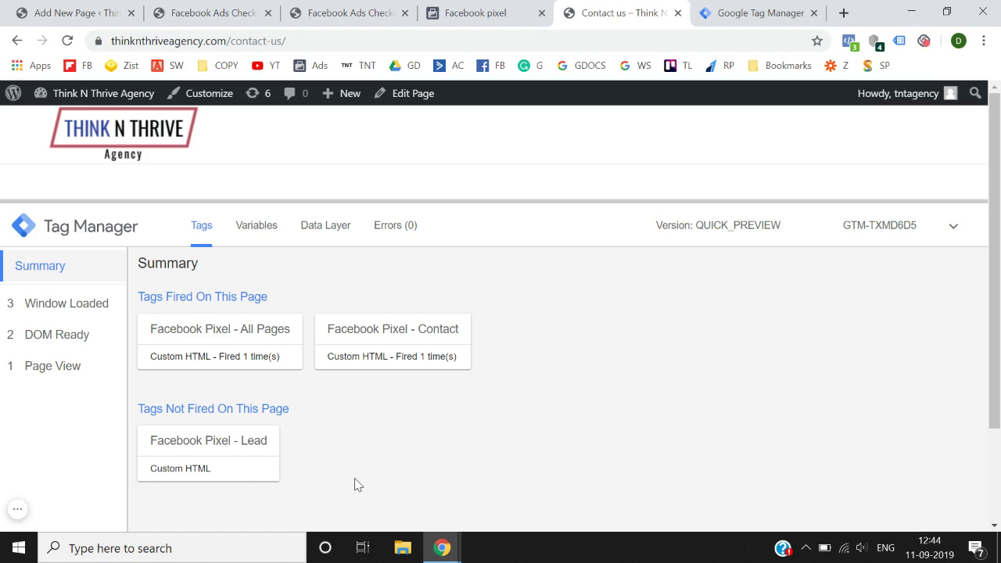
left_click(332, 9)
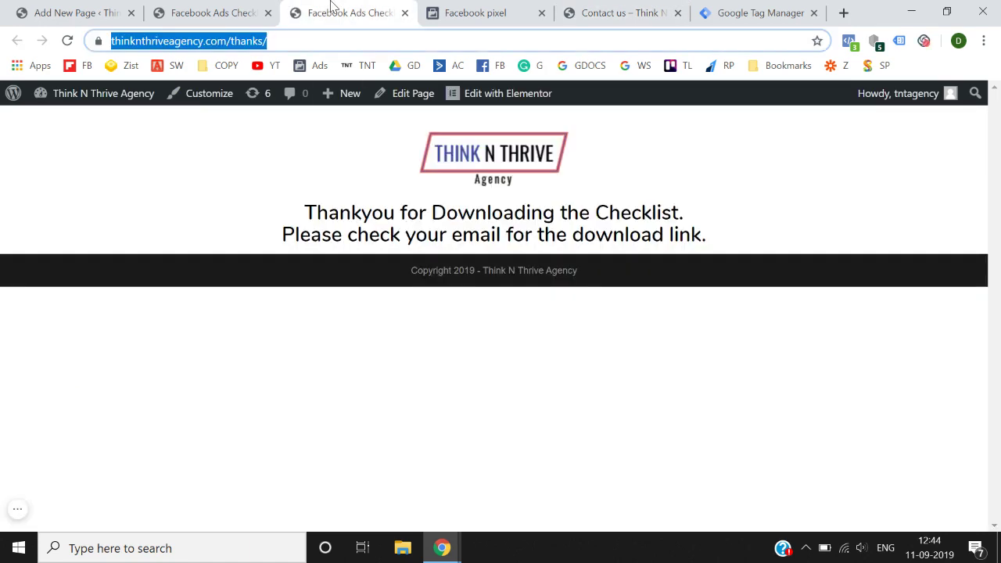
left_click(480, 8)
left_click(659, 8)
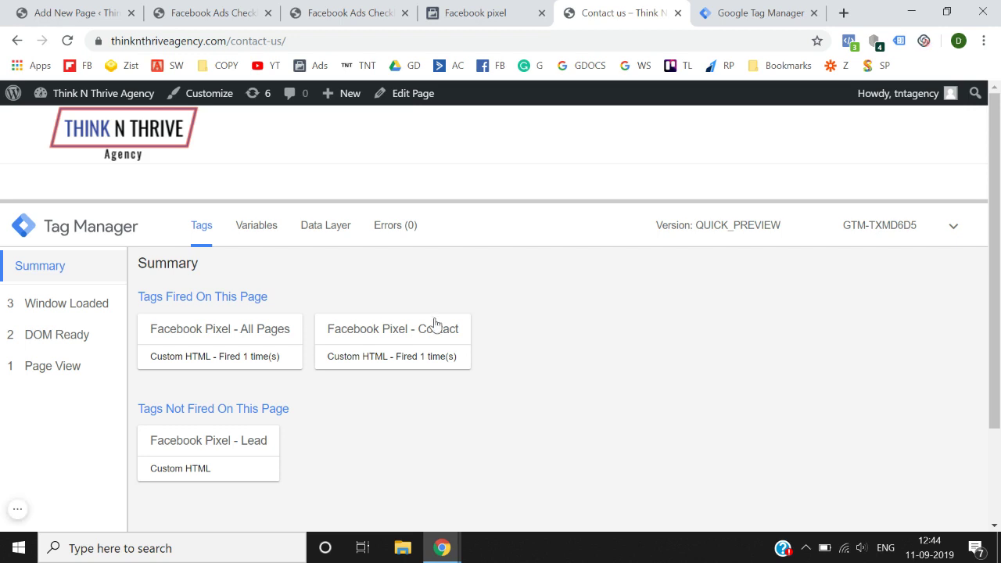
left_click(851, 42)
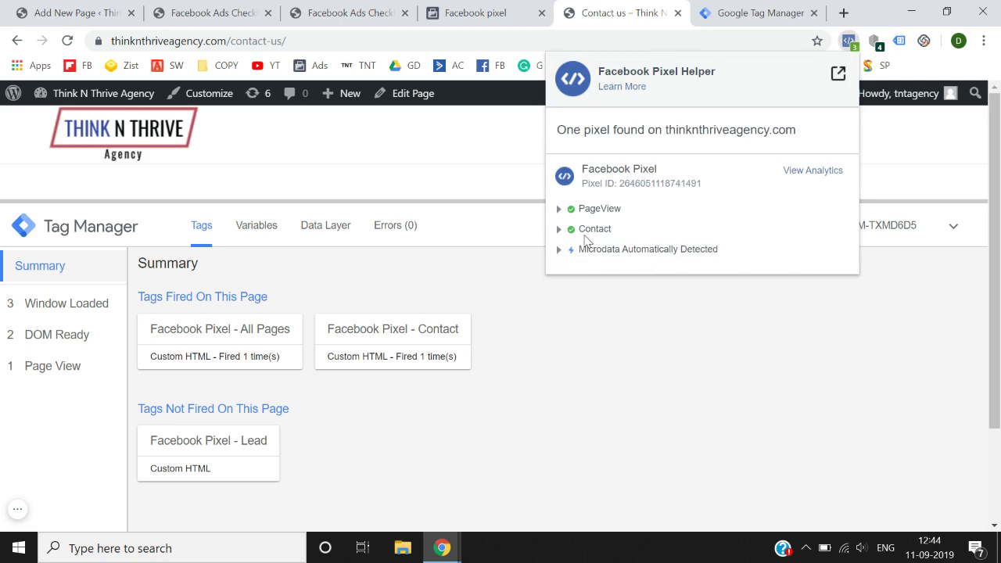
left_click(509, 452)
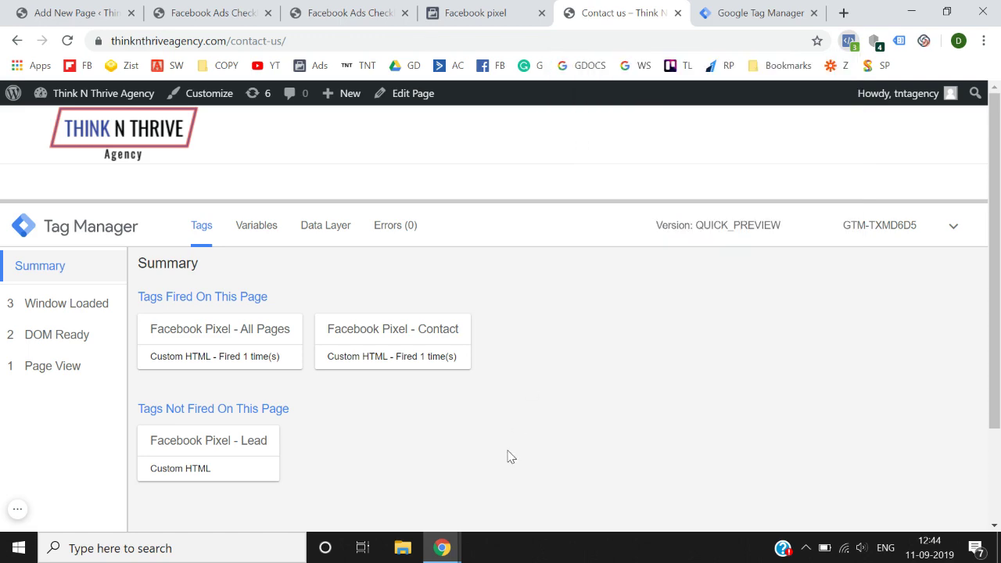
Leave preview mode in Google Tag Manager and reload the Contact us page without the debug pane.
left_click(751, 11)
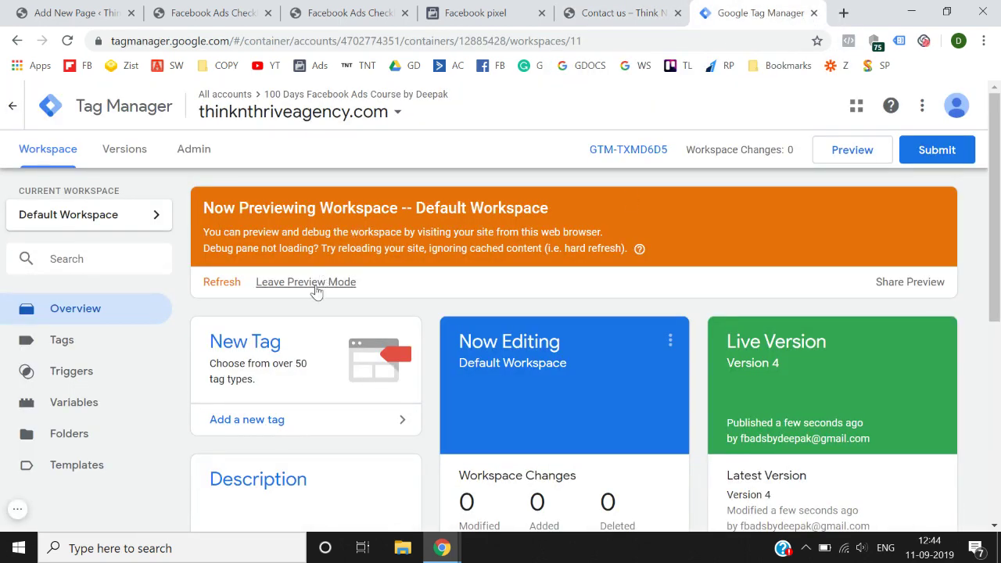
left_click(317, 283)
left_click(616, 267)
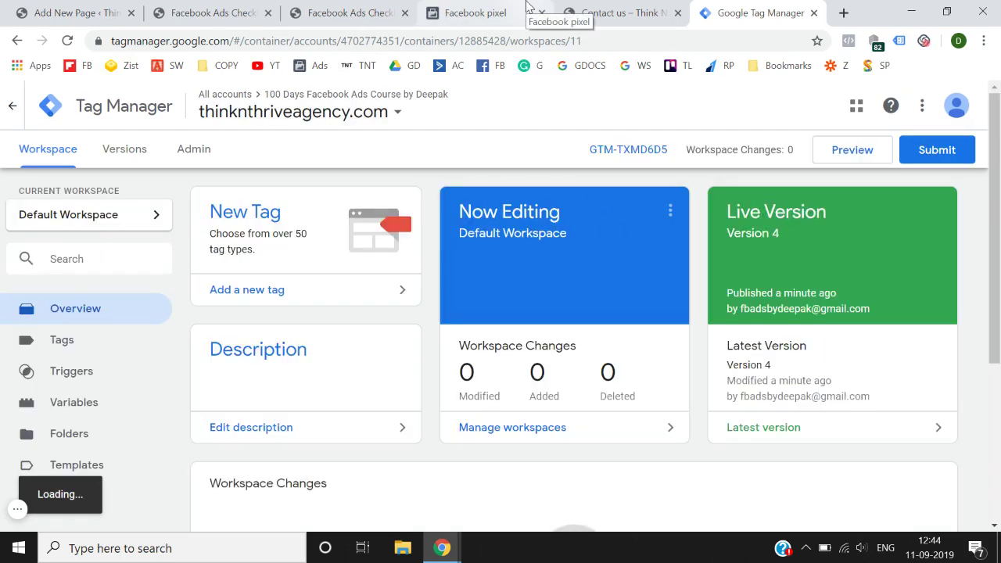
left_click(529, 6)
left_click(589, 11)
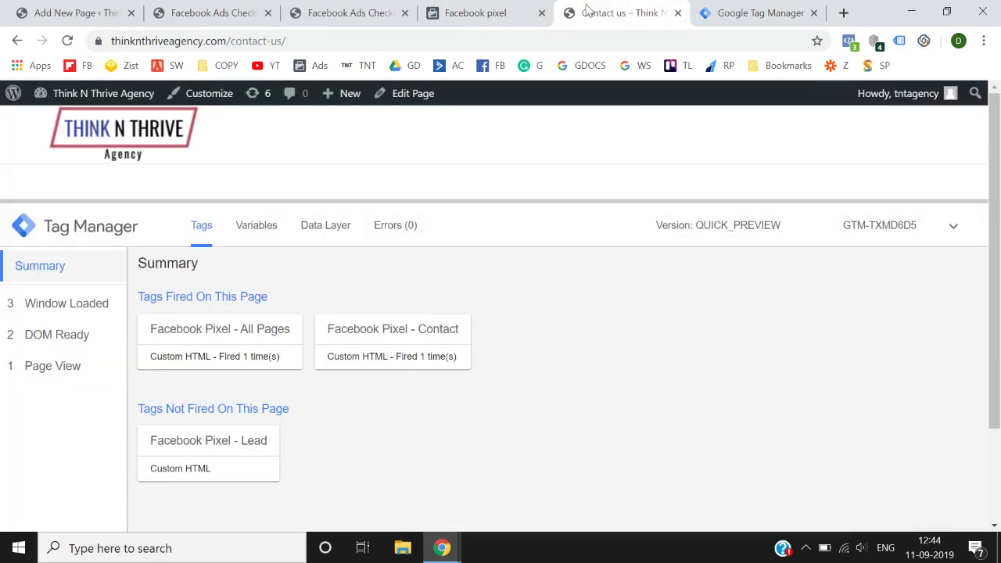
left_click(68, 41)
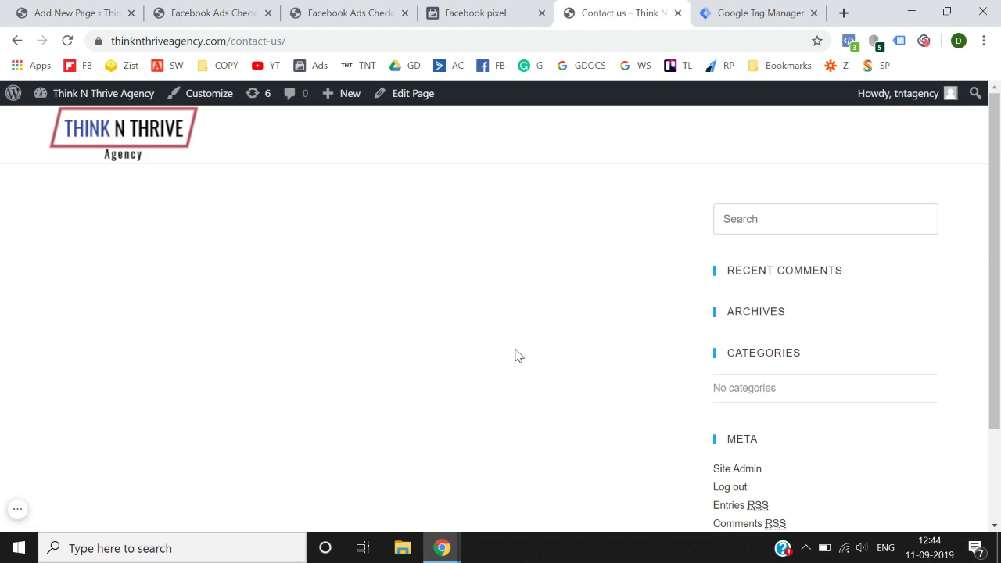
Switch to Facebook Events Manager, finish the pixel code installation dialog, and show the pixel's Overview.
left_click(234, 9)
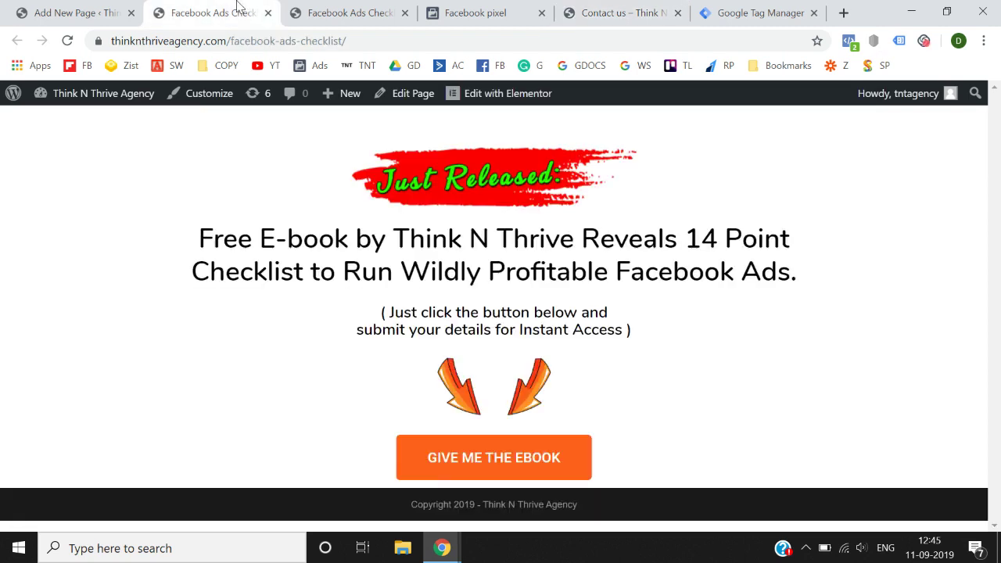
left_click(577, 11)
left_click(475, 7)
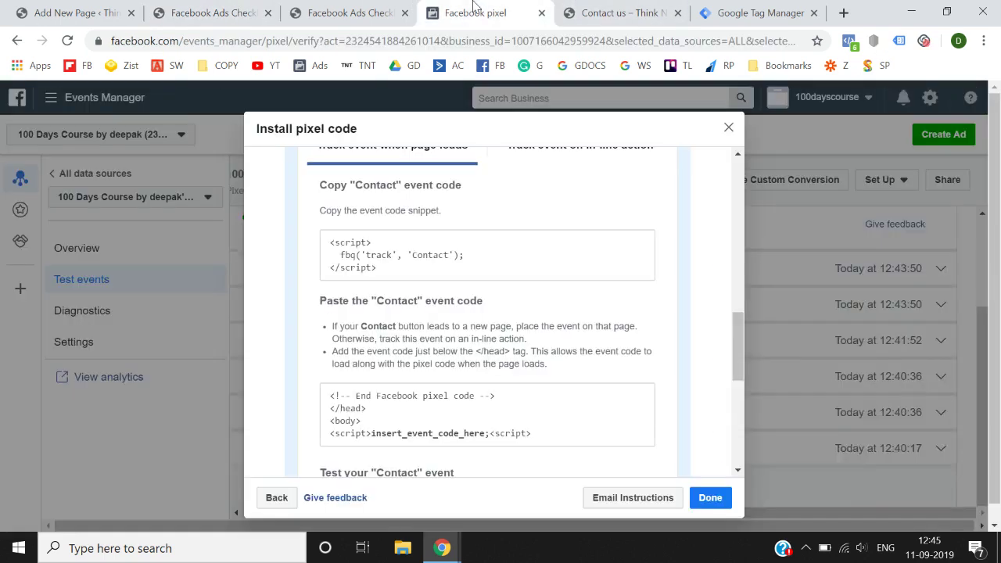
left_click(712, 499)
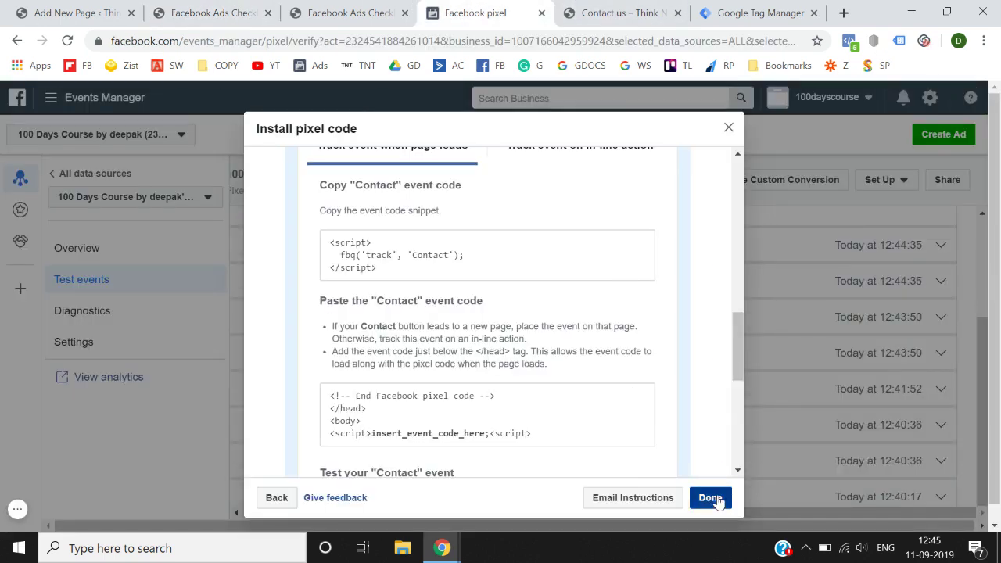
left_click(173, 263)
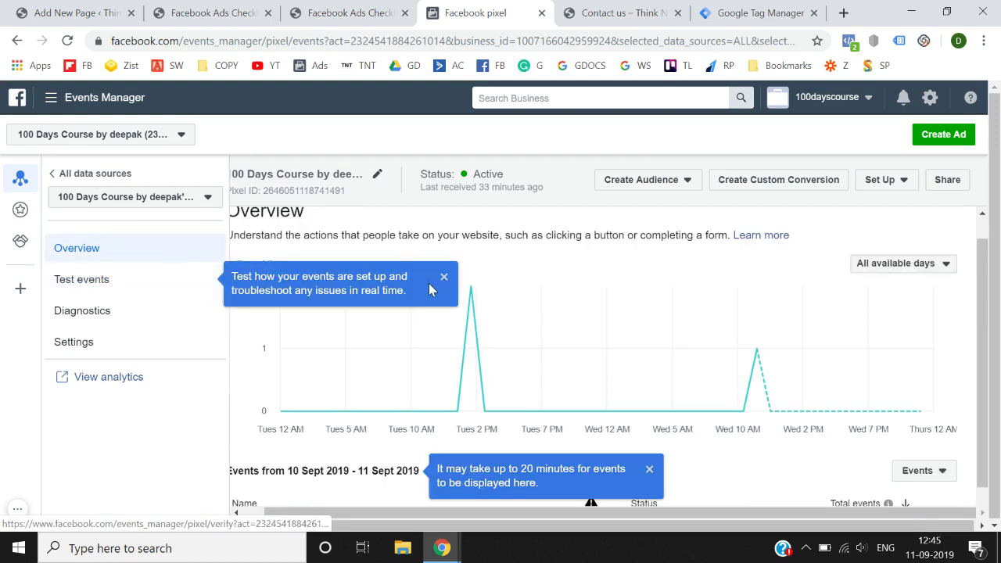
left_click(765, 180)
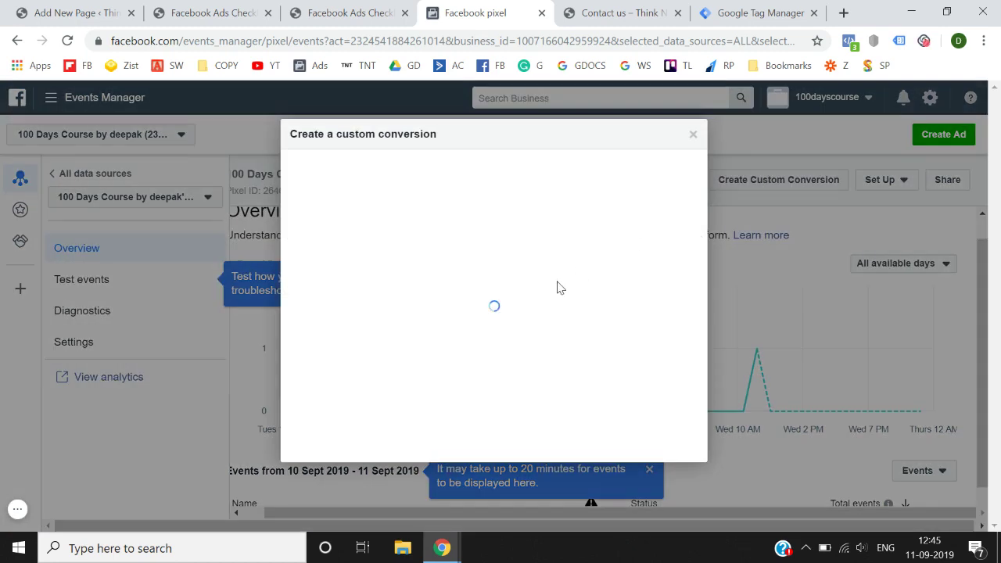
scroll(557, 288, "down", 1)
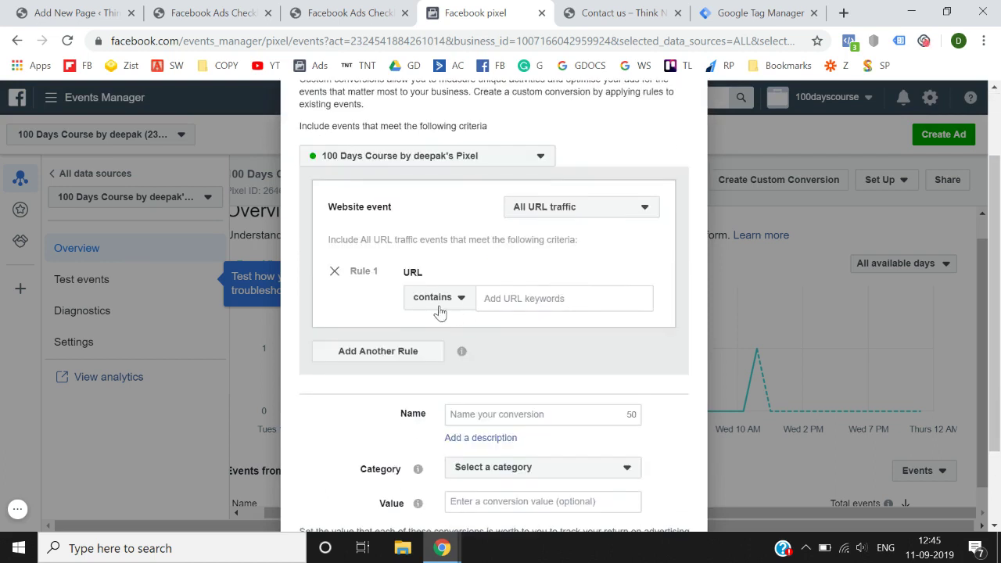
left_click(364, 9)
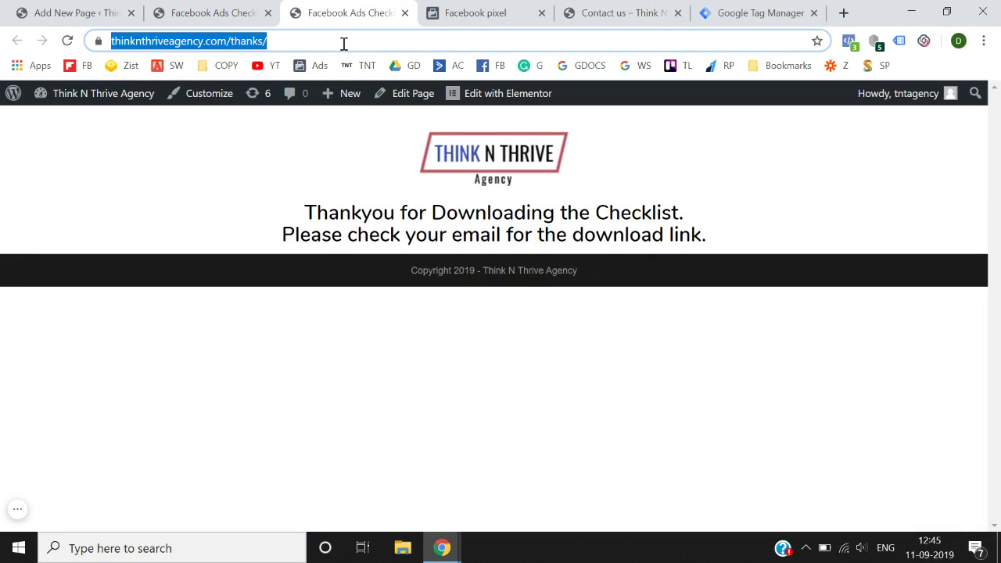
left_click(471, 9)
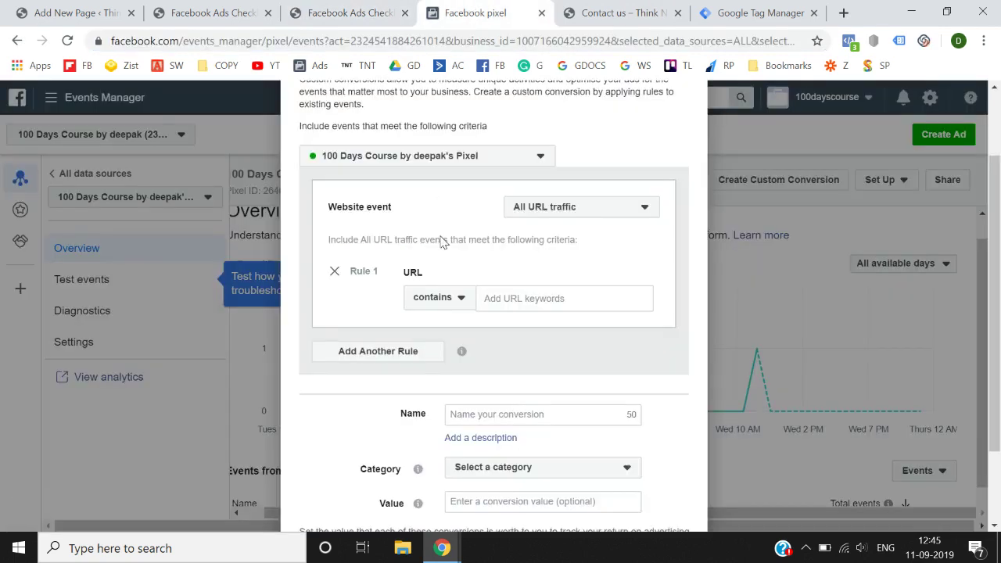
left_click(451, 313)
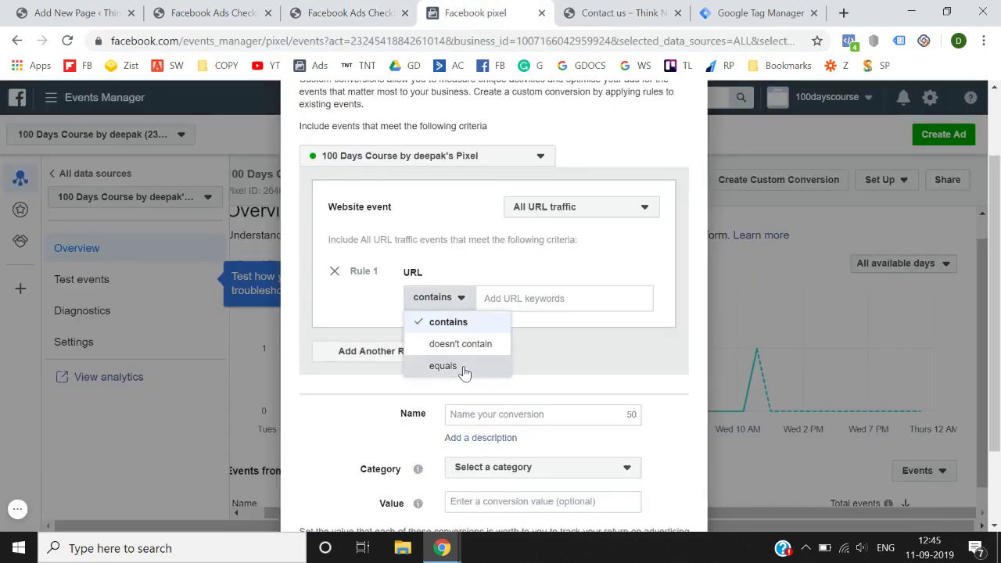
left_click(463, 367)
left_click(519, 301)
type("https://thinknthriveagency.com/thanks/")
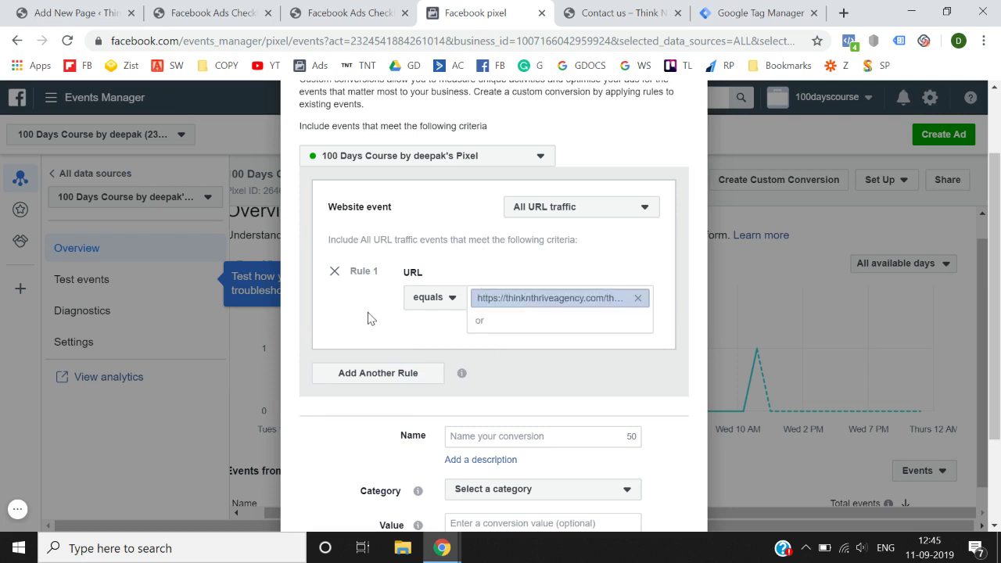
Name the custom conversion Facebook Checklist Download, set its category to Lead, create it without a value, and finish the dialog.
scroll(371, 318, "down", 2)
left_click(505, 307)
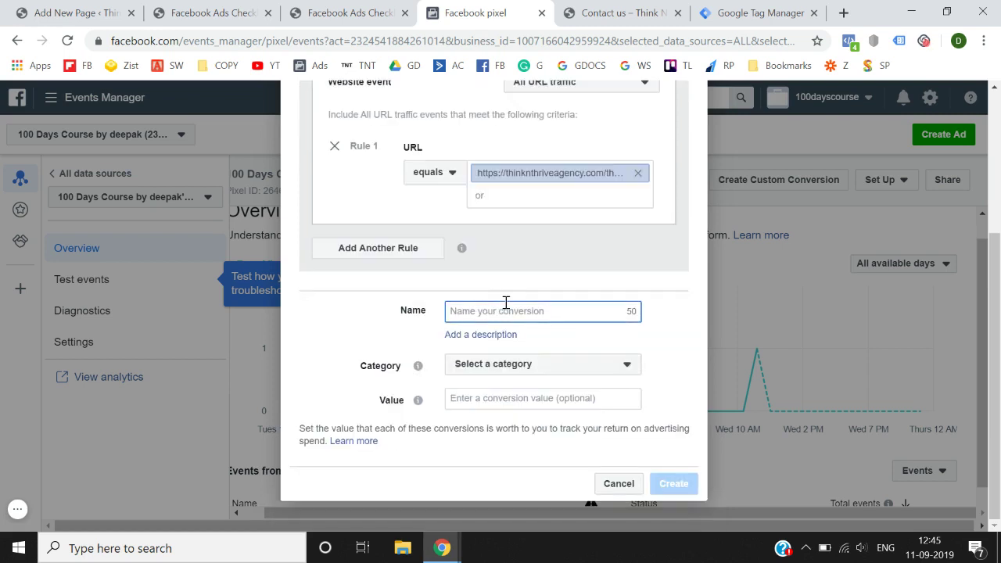
type("Facebook Checklist Download")
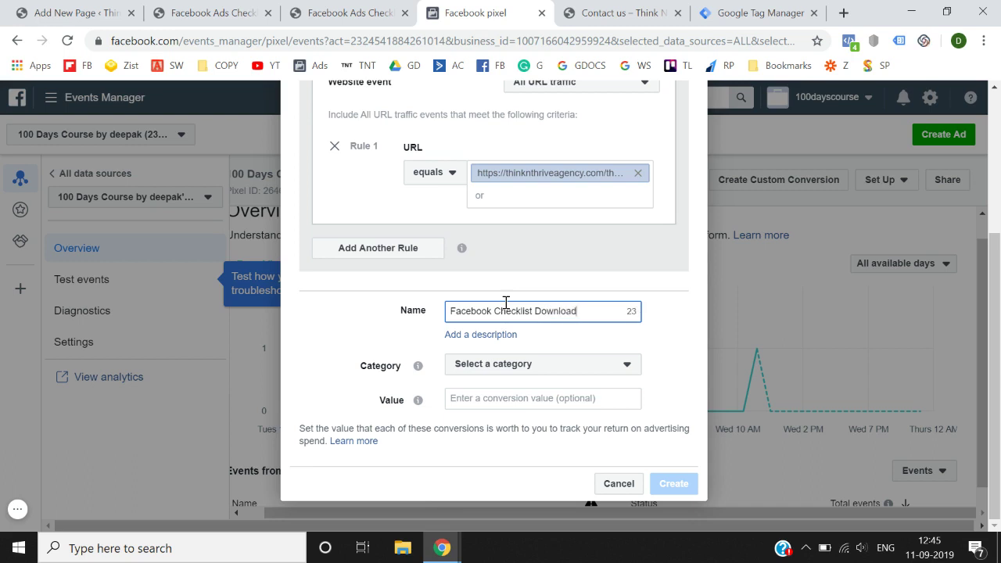
left_click(530, 367)
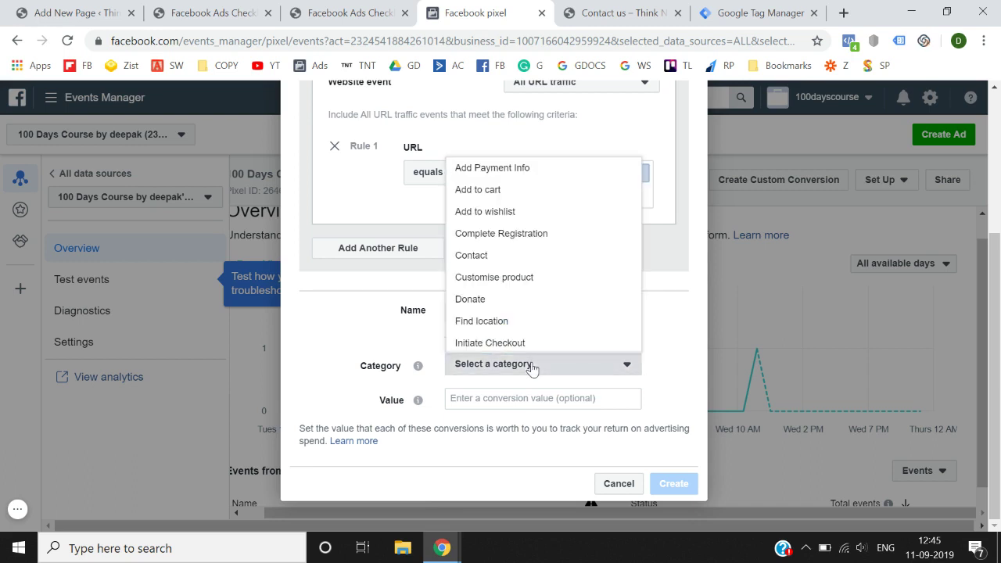
scroll(501, 232, "down", 3)
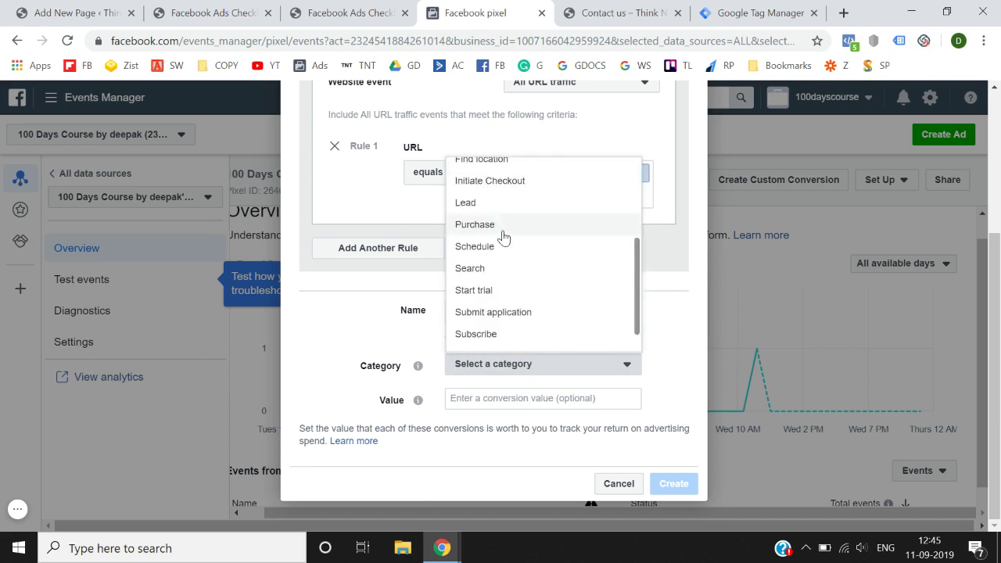
left_click(503, 205)
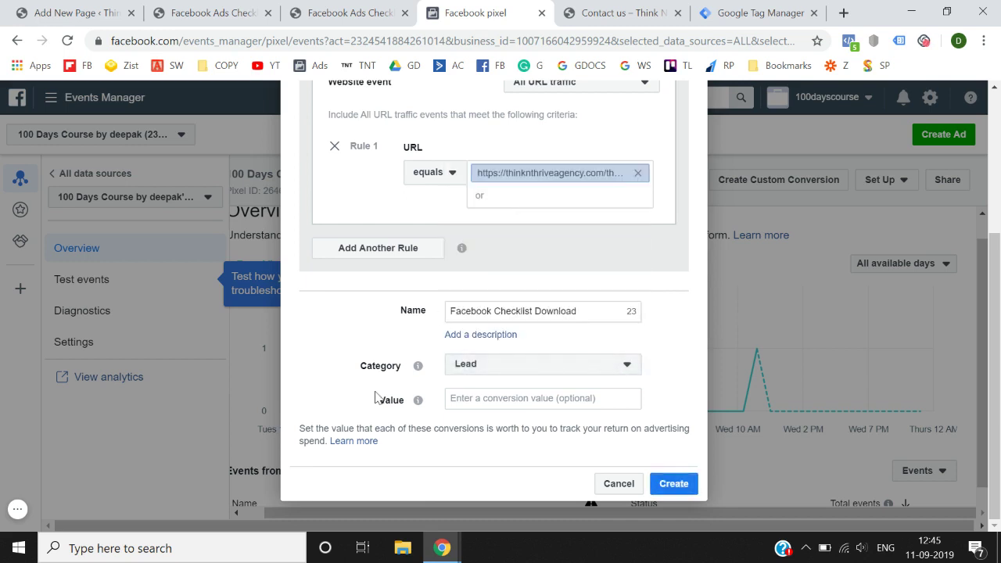
left_click(486, 405)
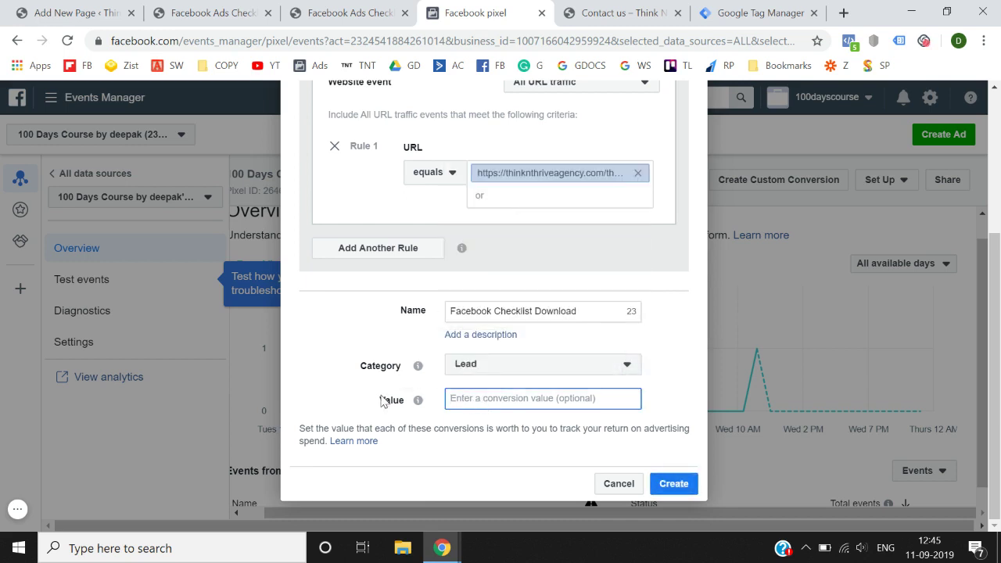
left_click(669, 483)
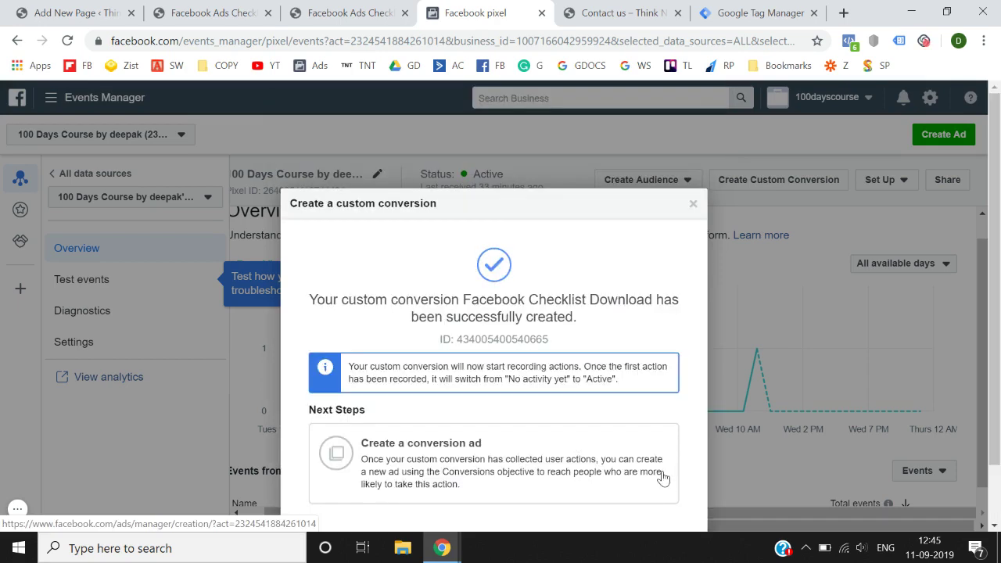
left_click(676, 485)
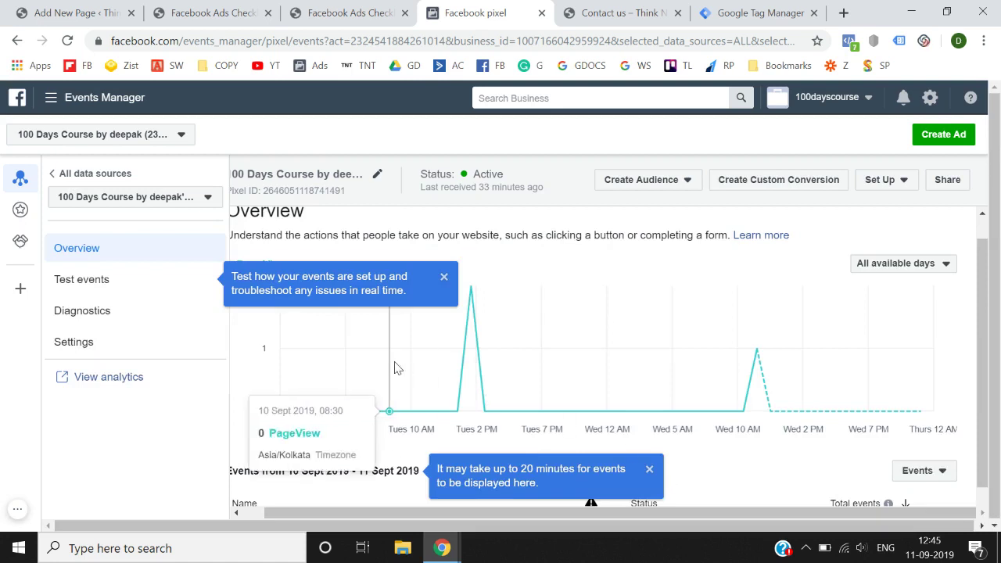
Open the custom conversions list, reload the thank-you page to trigger the conversion, and return to check the Facebook Checklist Download status.
left_click(29, 219)
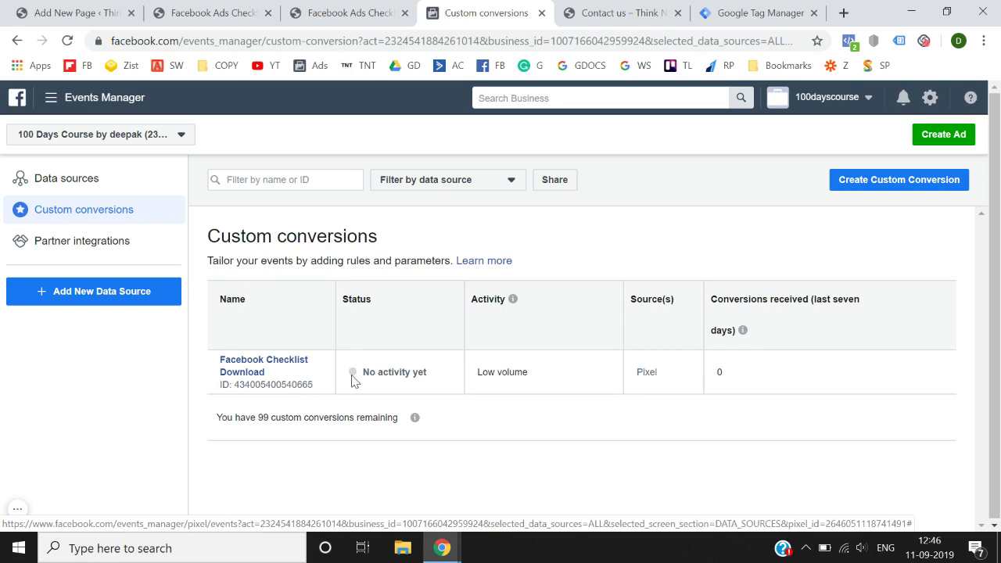
left_click(331, 11)
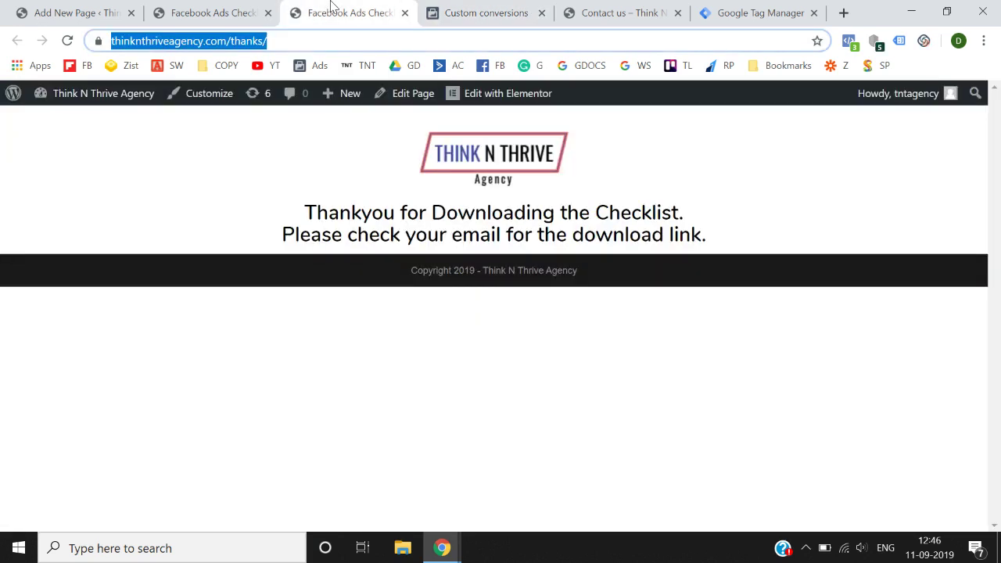
left_click(68, 42)
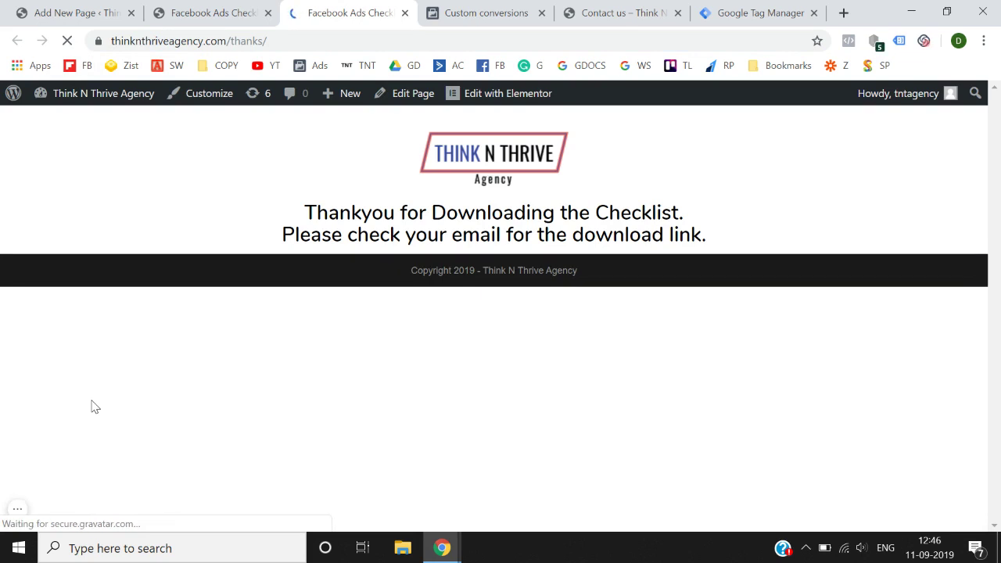
left_click(455, 6)
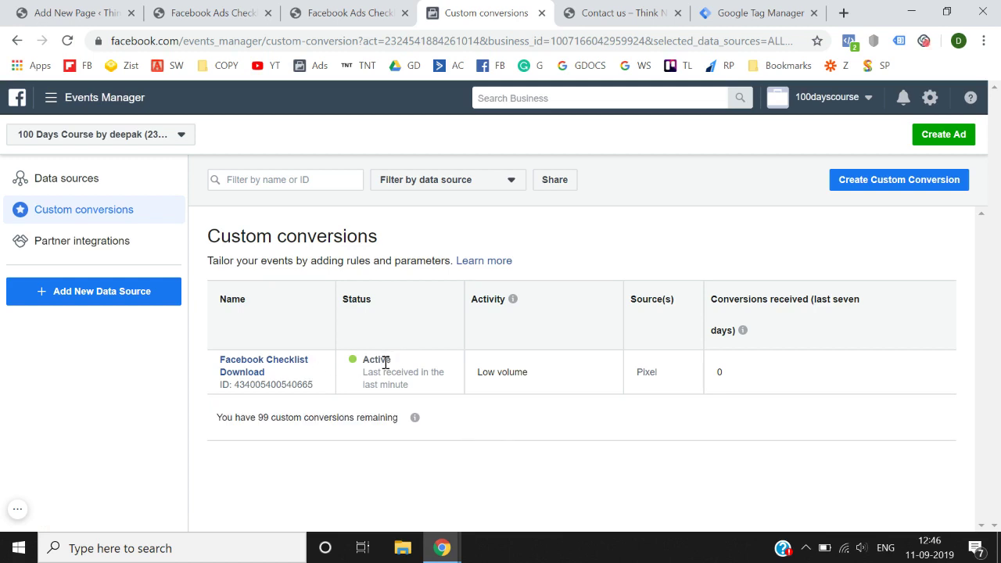
left_click(606, 12)
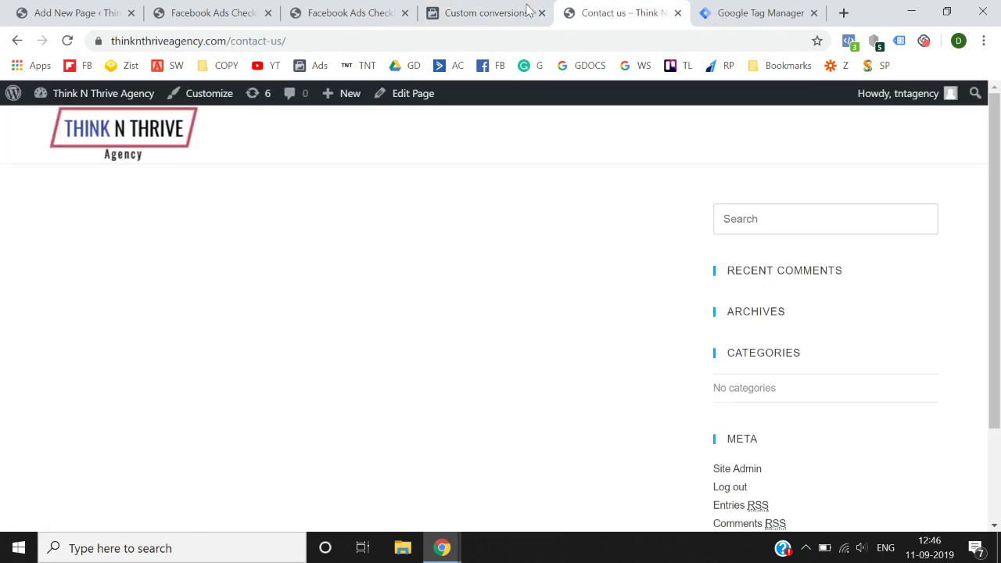
left_click(387, 42)
key("ctrl+c")
left_click(491, 10)
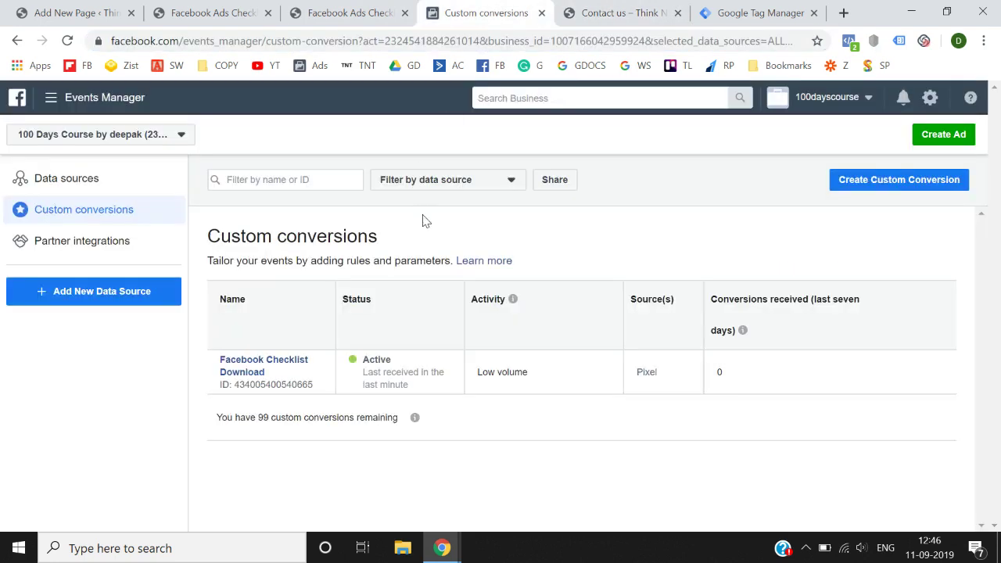
left_click(858, 186)
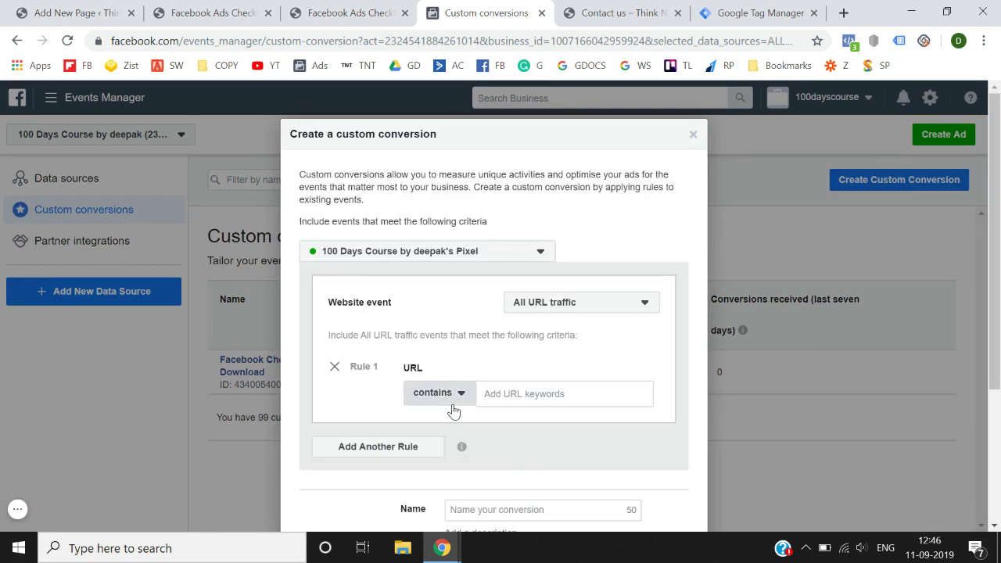
left_click(454, 410)
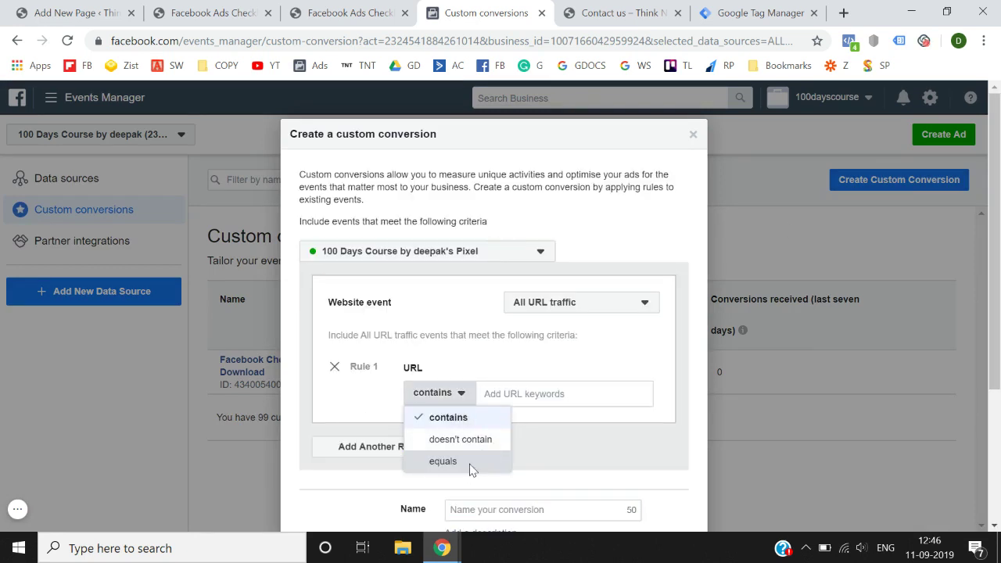
left_click(443, 462)
left_click(533, 397)
key("ctrl+v")
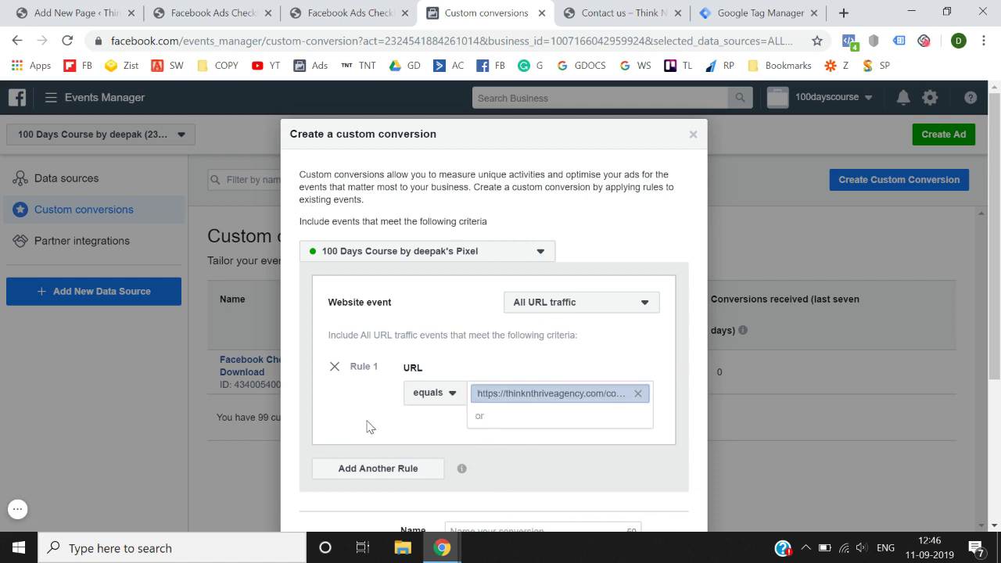
Name the conversion Contact us, set its category to Lead, create it, and close the dialog and its overview pane.
scroll(370, 427, "down", 3)
left_click(523, 306)
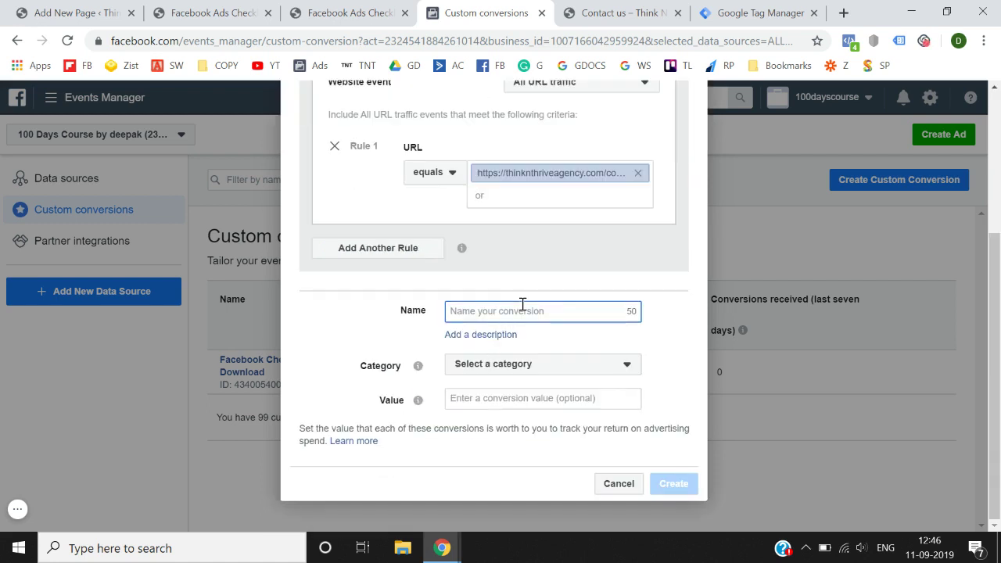
type("Contact us")
left_click(530, 369)
scroll(532, 352, "down", 2)
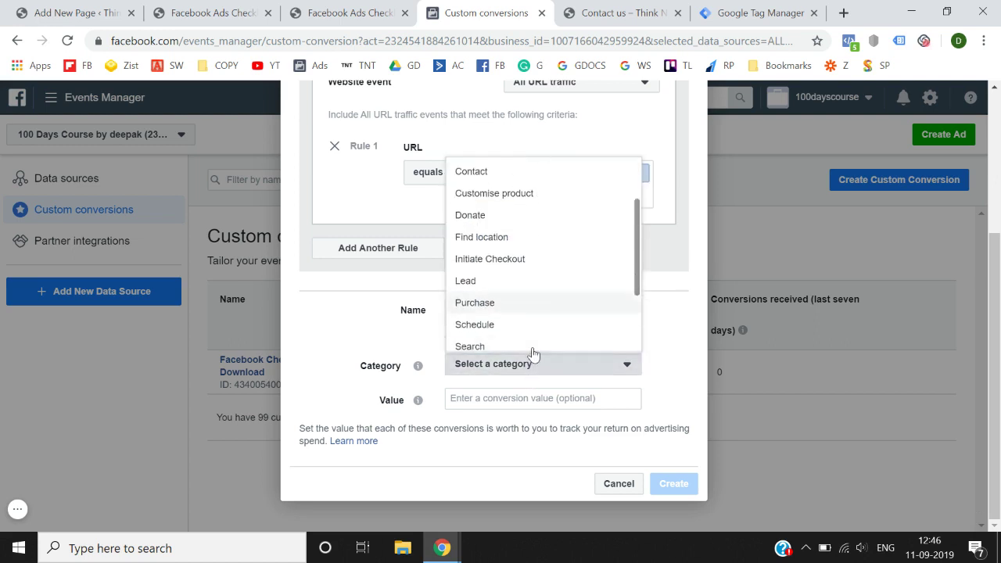
scroll(532, 352, "down", 1)
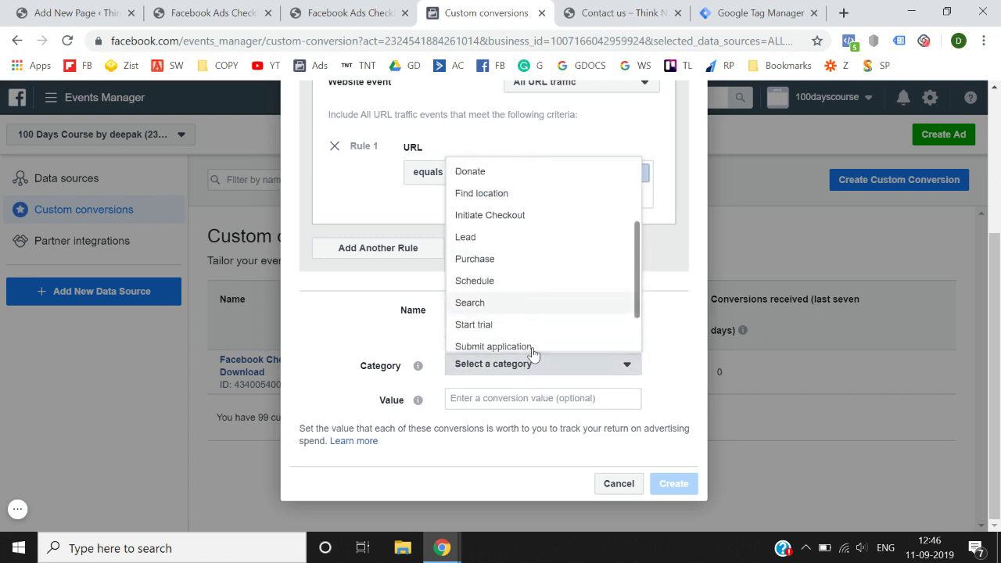
left_click(512, 229)
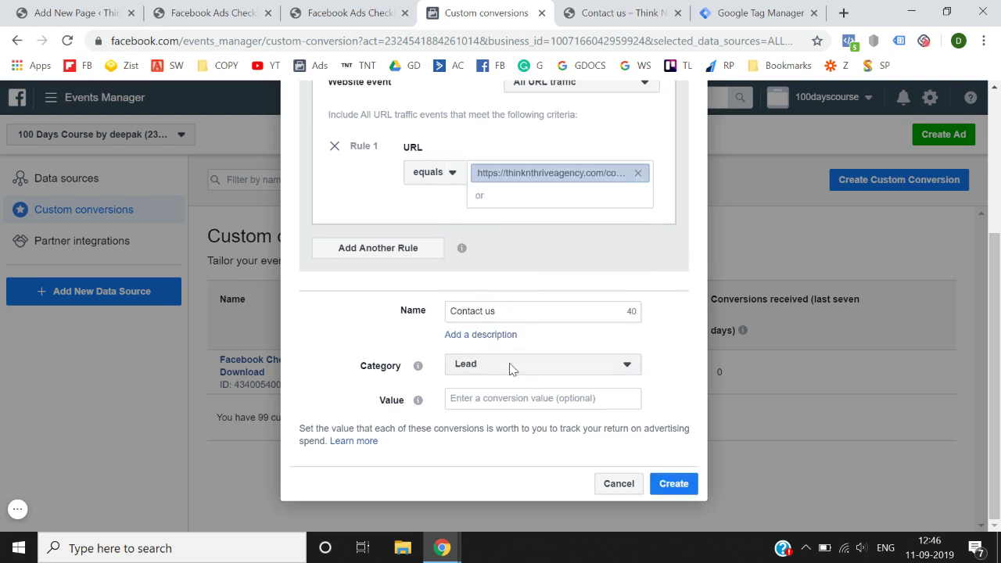
left_click(664, 485)
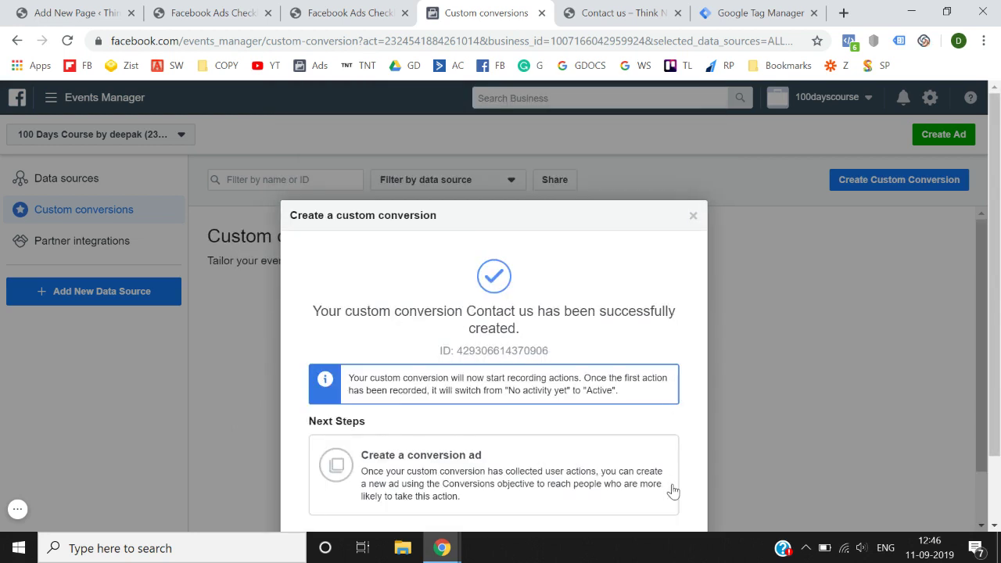
left_click(674, 485)
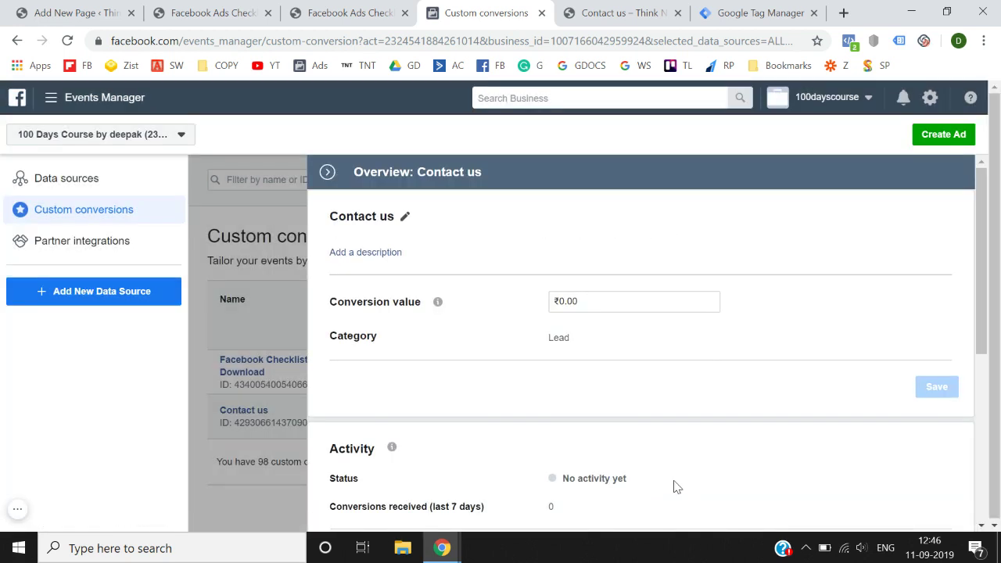
left_click(326, 173)
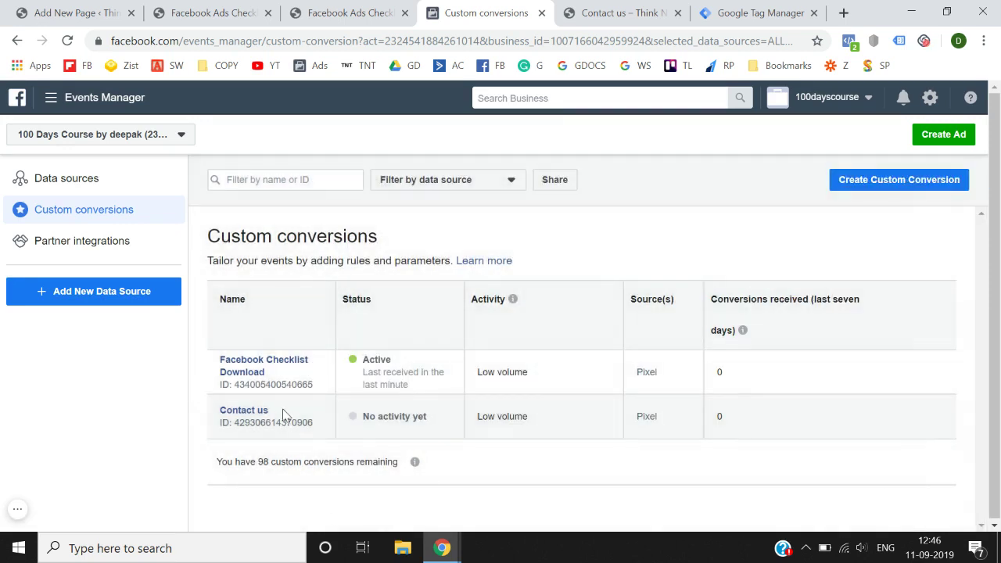
Reload the Contact us page to trigger its conversion, and refresh the custom conversions list to check the status.
left_click(610, 12)
left_click(68, 40)
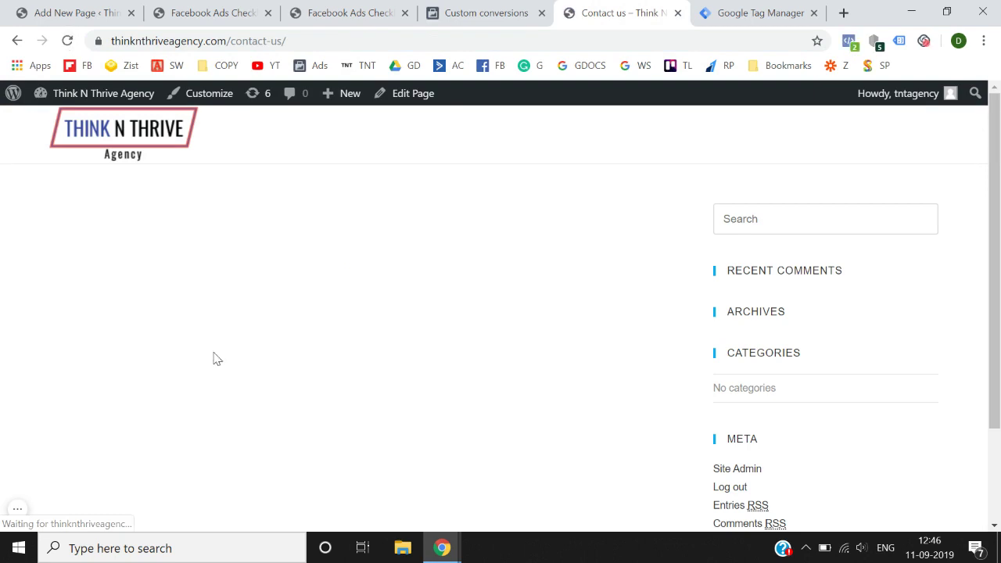
left_click(514, 6)
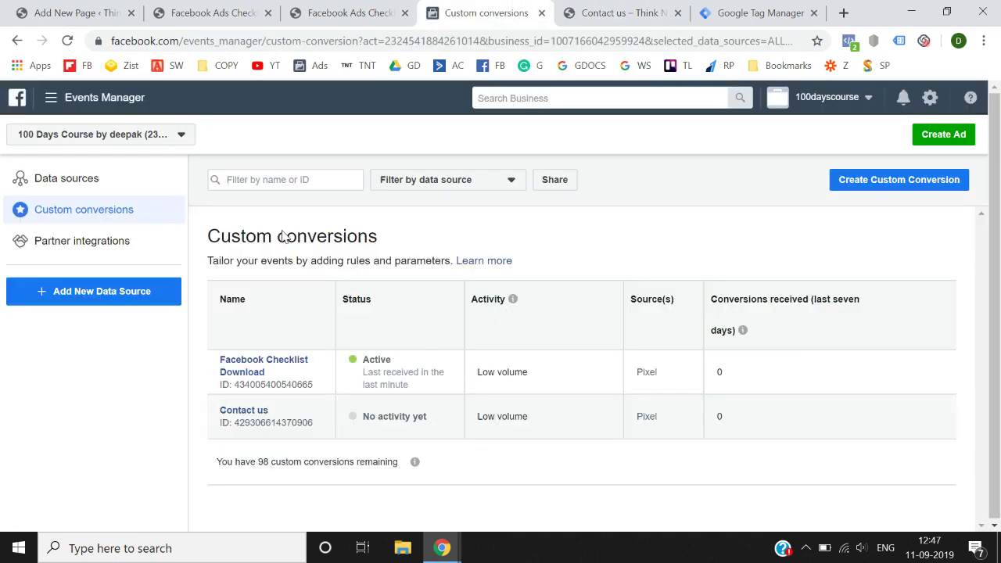
left_click(67, 40)
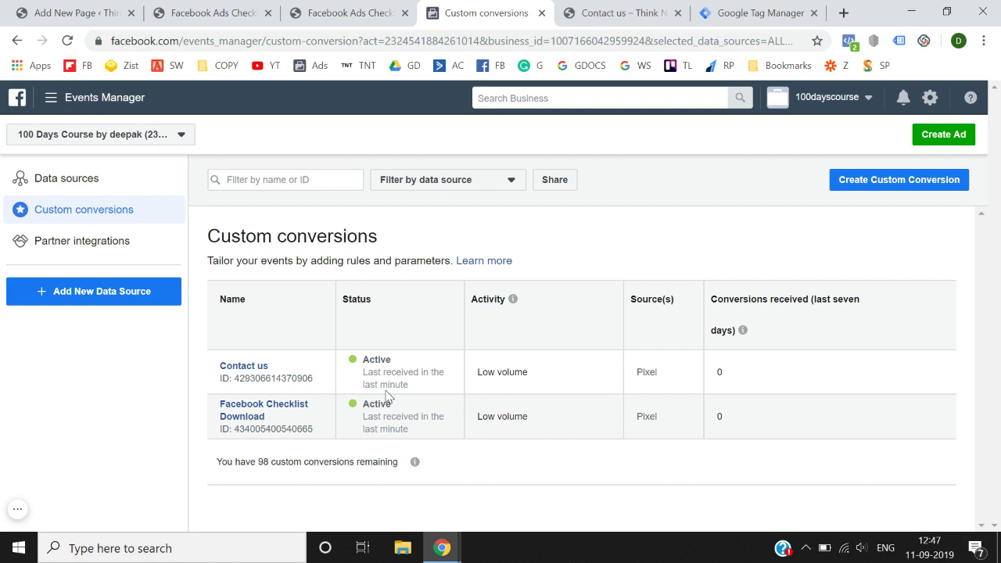
left_click(764, 9)
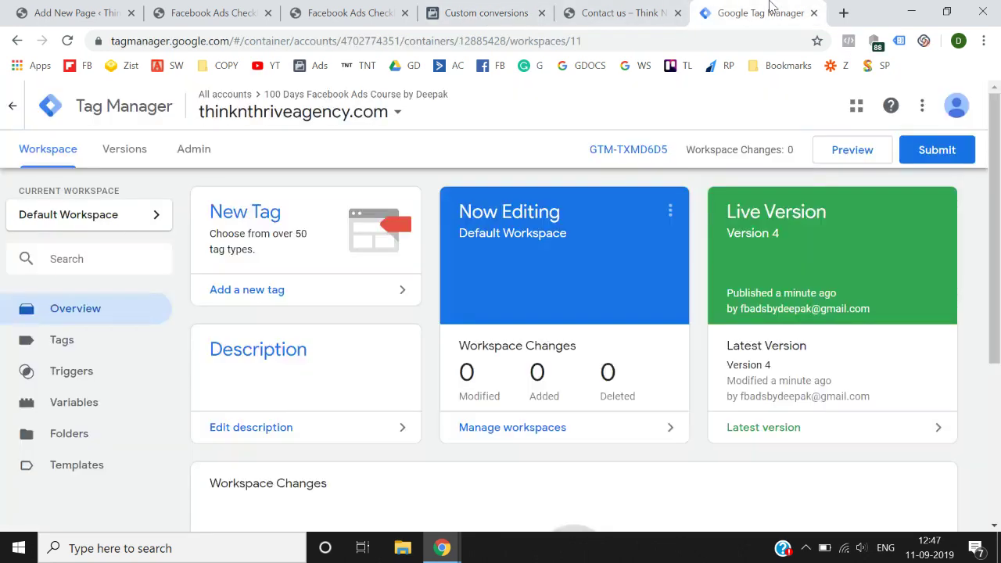
left_click(479, 10)
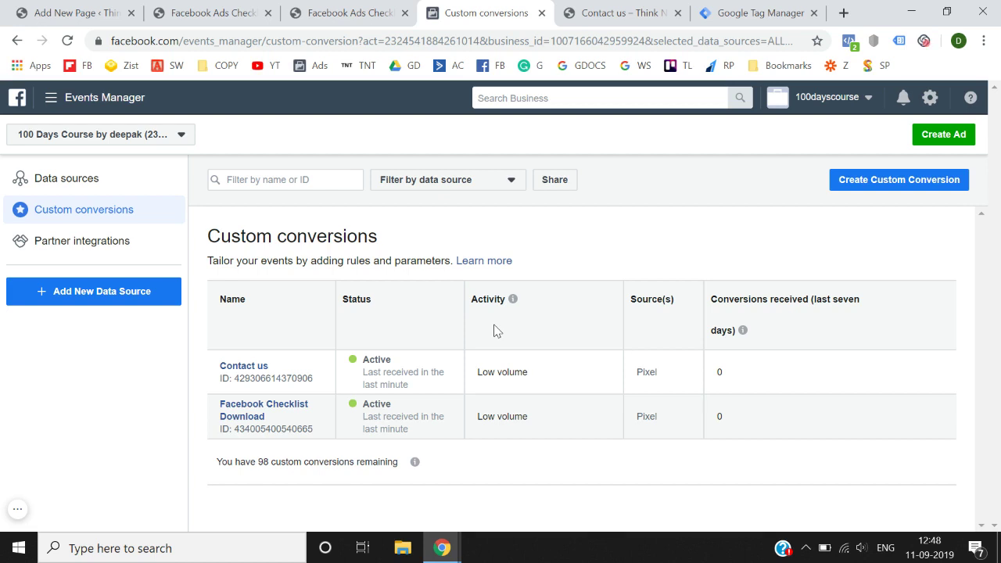
left_click(17, 510)
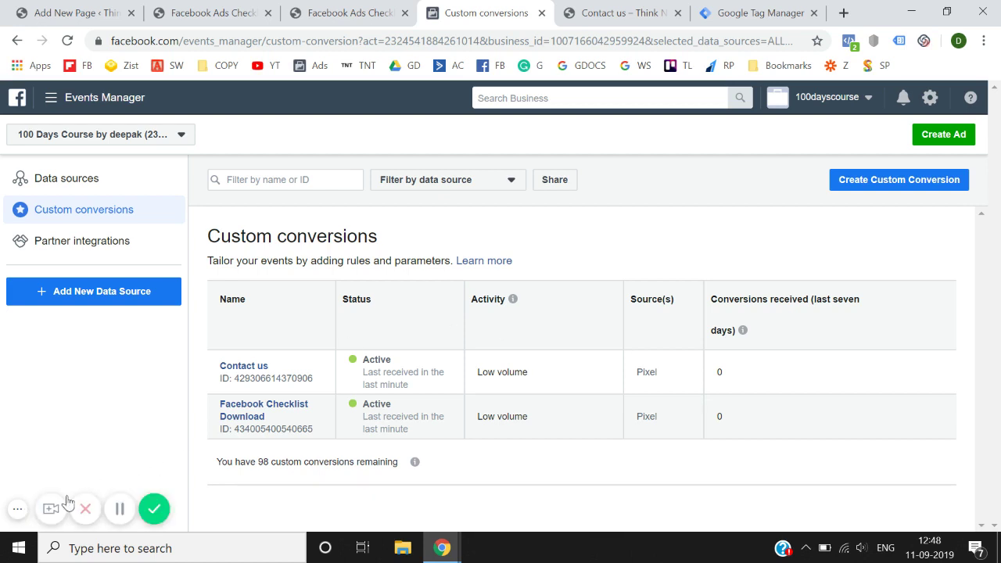